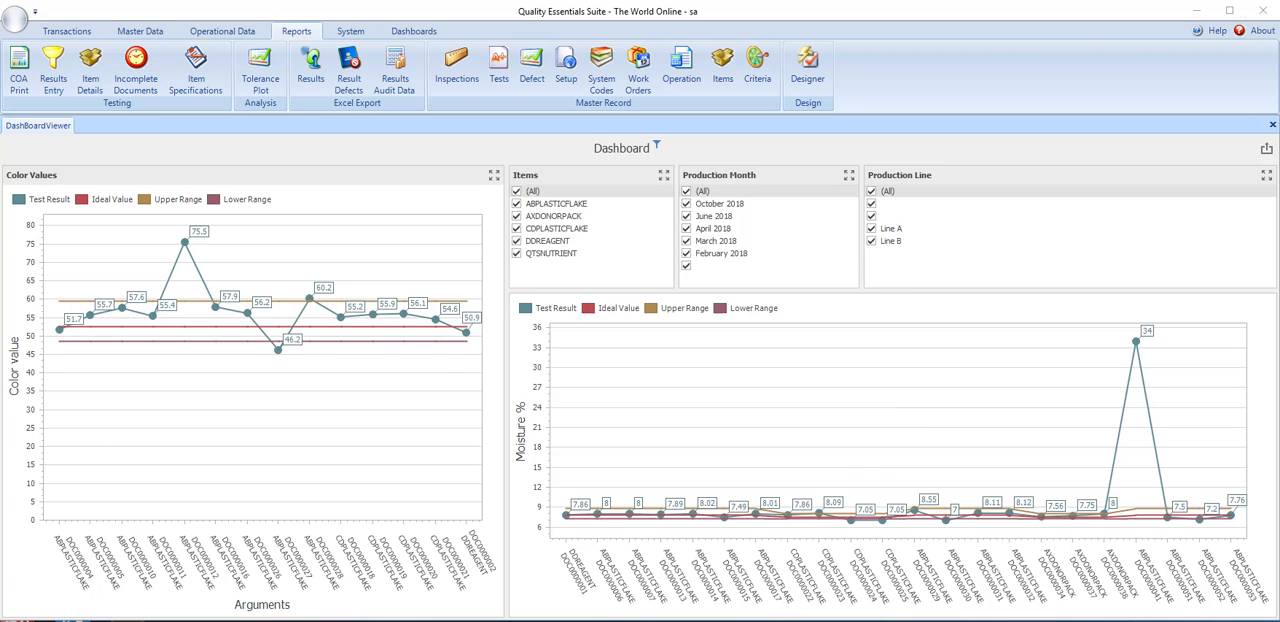
- Create an item numbered YELLOW CUP with the description "This is a yellow cup" and Lot as its tracking type
{"action": "left_click", "coordinate": [145, 33]}
{"action": "left_click", "coordinate": [210, 34]}
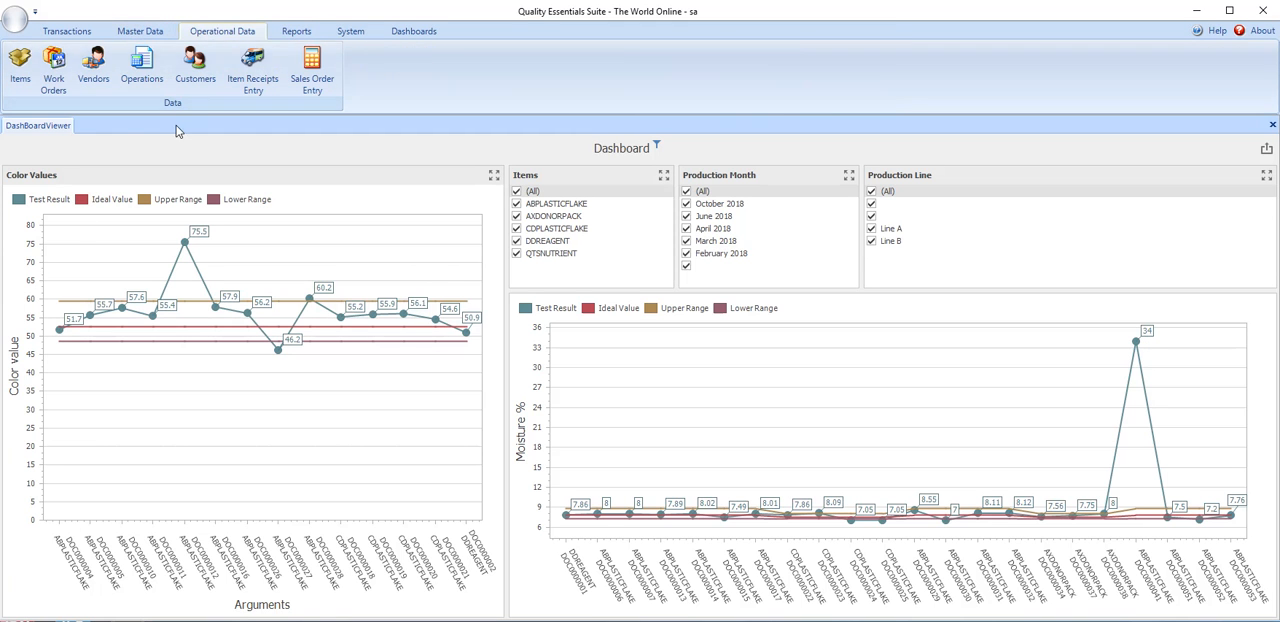
{"action": "left_click", "coordinate": [20, 68]}
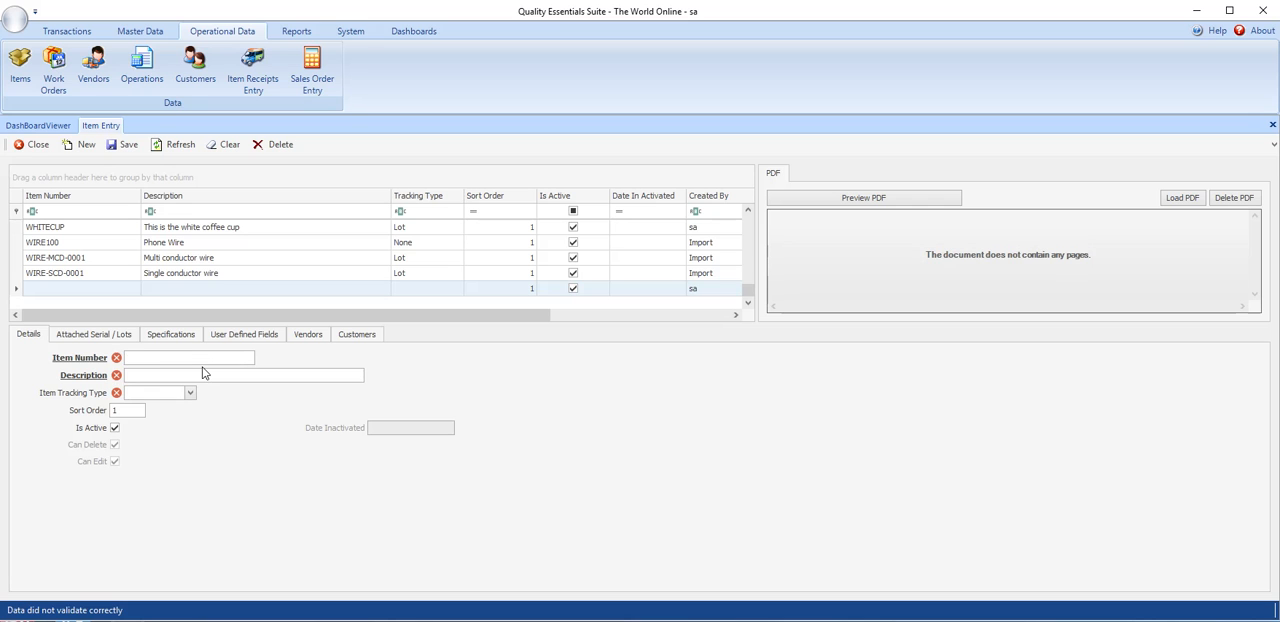
{"action": "type", "text": "YELLOW CUP"}
{"action": "left_click", "coordinate": [203, 373]}
{"action": "type", "text": "TH"}
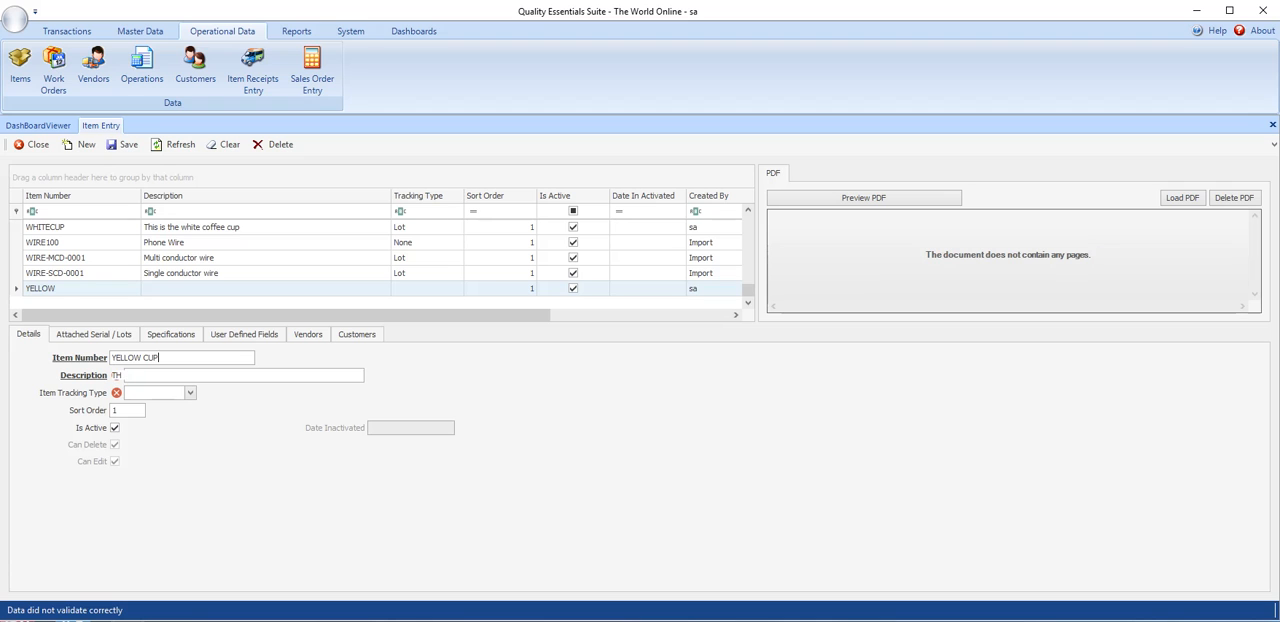
{"action": "type", "text": "iss is a yellow cup"}
{"action": "key", "text": "Tab"}
{"action": "type", "text": "L"}
{"action": "key", "text": "Tab"}
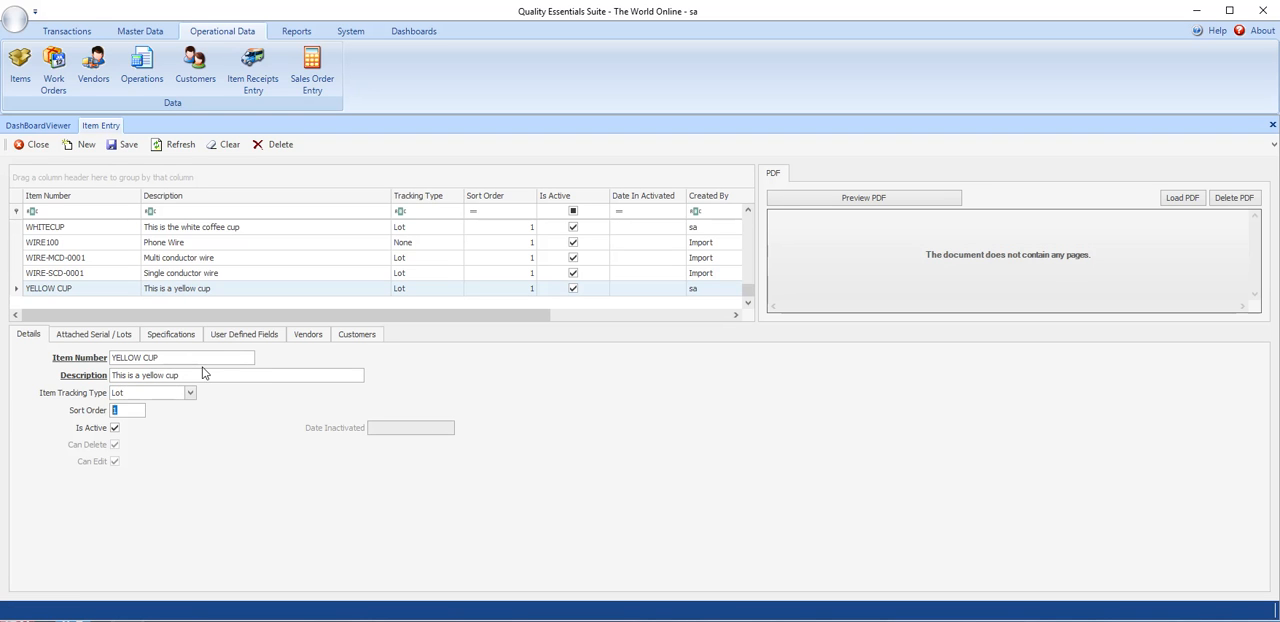
- Save the new YELLOW CUP item record
{"action": "left_click", "coordinate": [95, 334]}
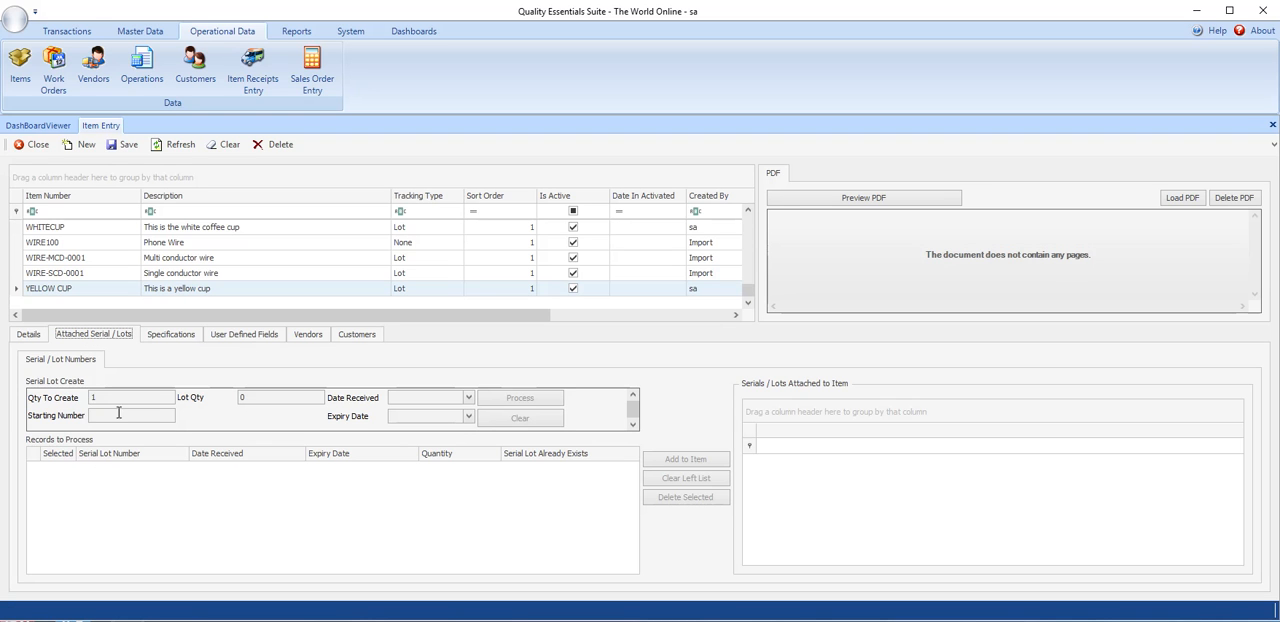
{"action": "left_click", "coordinate": [29, 335]}
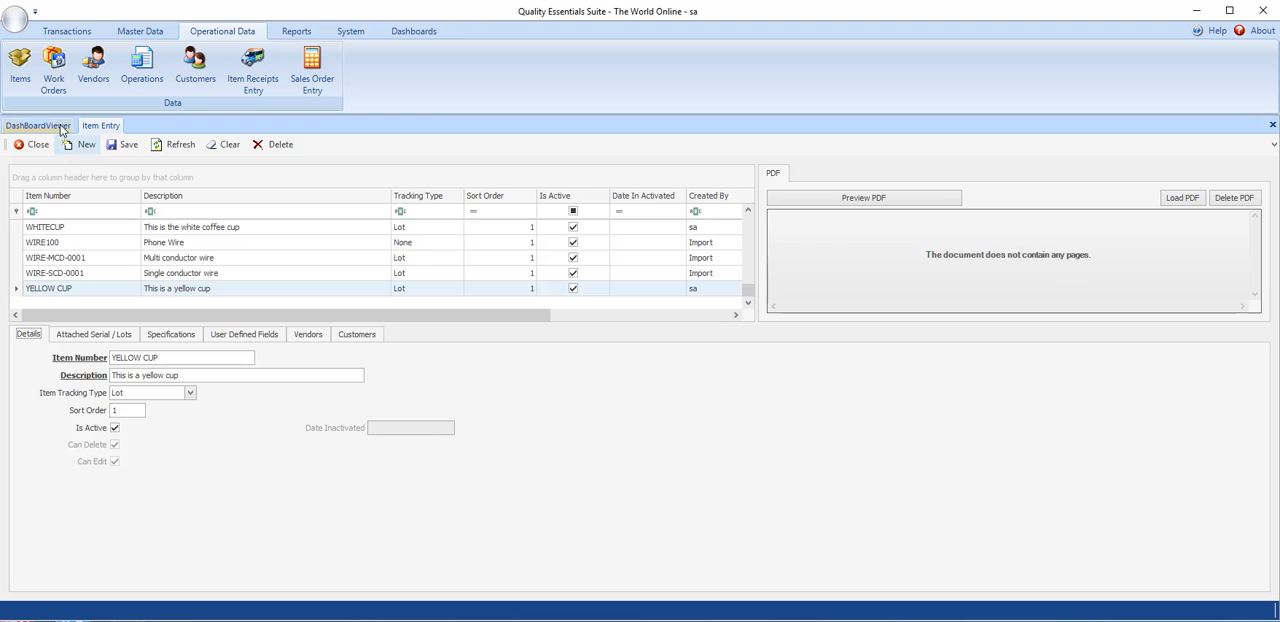
{"action": "left_click", "coordinate": [128, 145]}
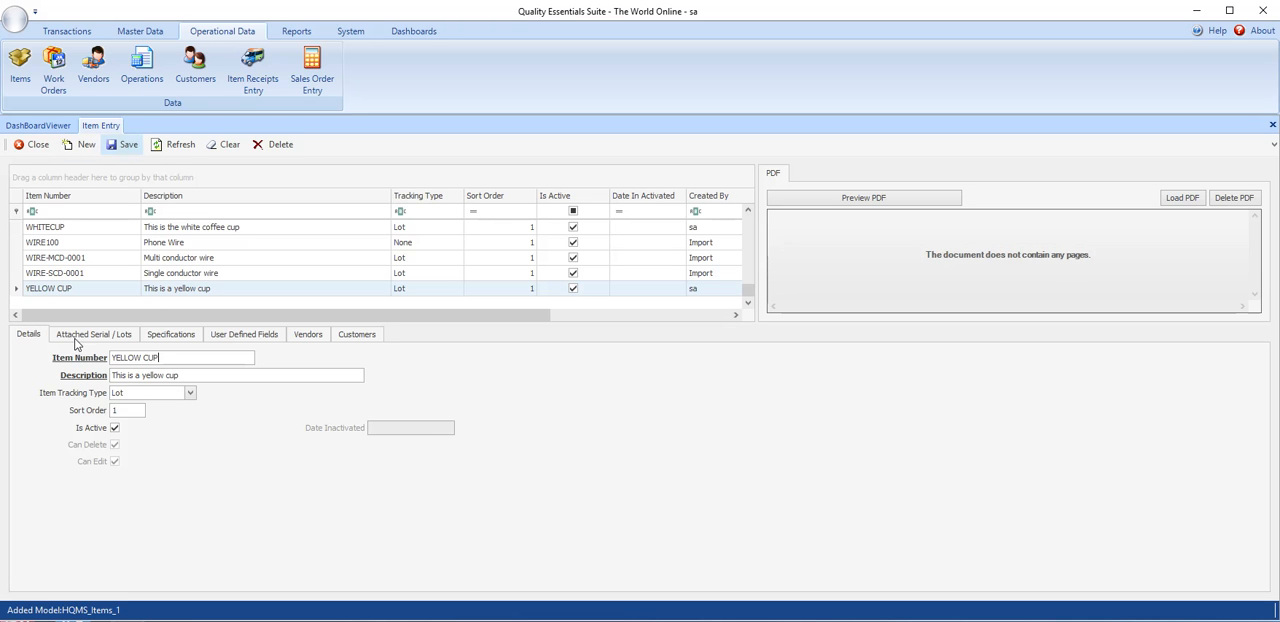
- Define three lots for YELLOW CUP starting at number YELLOW01, with a lot quantity of 4
{"action": "left_click", "coordinate": [92, 334]}
{"action": "left_click", "coordinate": [111, 414]}
{"action": "type", "text": "YELLO"}
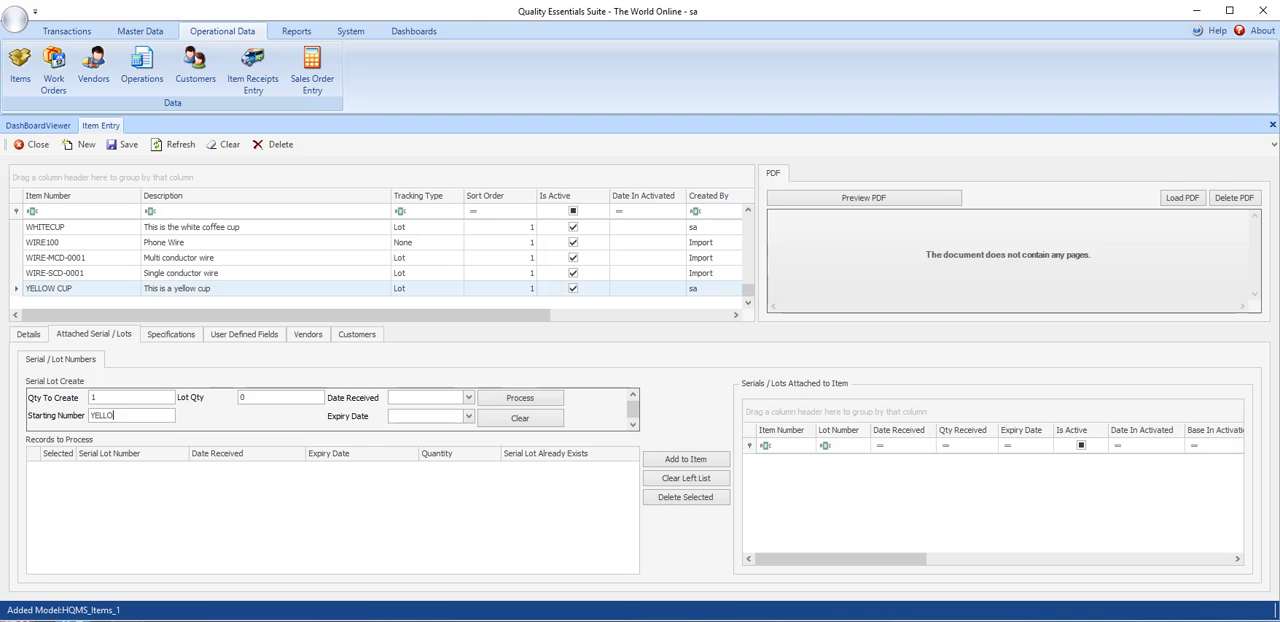
{"action": "type", "text": "W01"}
{"action": "key", "text": "Tab"}
{"action": "type", "text": "3"}
{"action": "key", "text": "BackSpace"}
{"action": "type", "text": "4"}
{"action": "double_click", "coordinate": [115, 394]}
{"action": "type", "text": "3"}
- Set the lots' received date to 7/17/2019 and expiry date to 7/31/2019, and process and add them to the item
{"action": "left_click", "coordinate": [467, 398]}
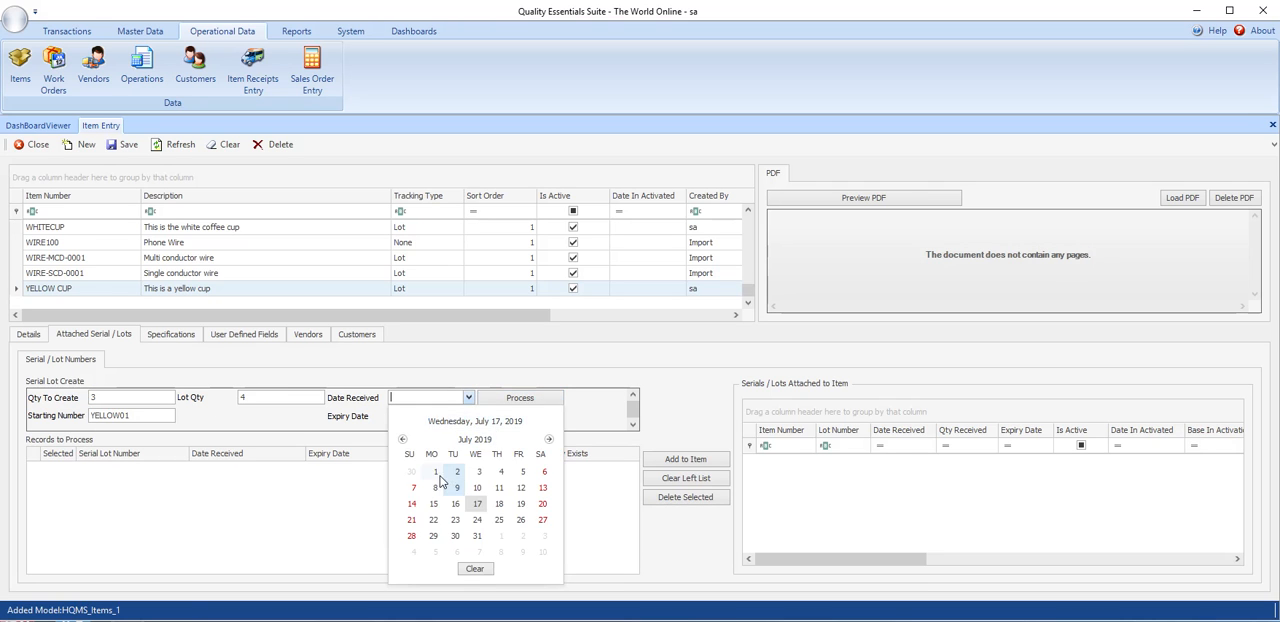
{"action": "left_click", "coordinate": [476, 512]}
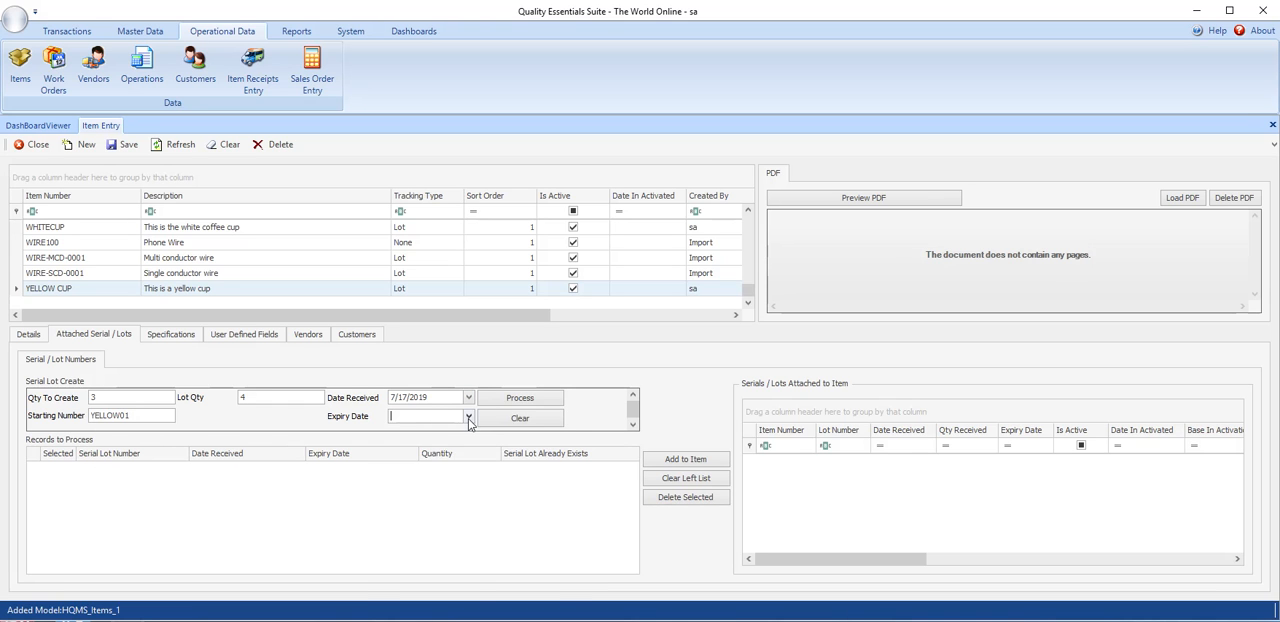
{"action": "left_click", "coordinate": [468, 416]}
{"action": "left_click", "coordinate": [478, 562]}
{"action": "left_click", "coordinate": [528, 400]}
{"action": "left_click", "coordinate": [682, 459]}
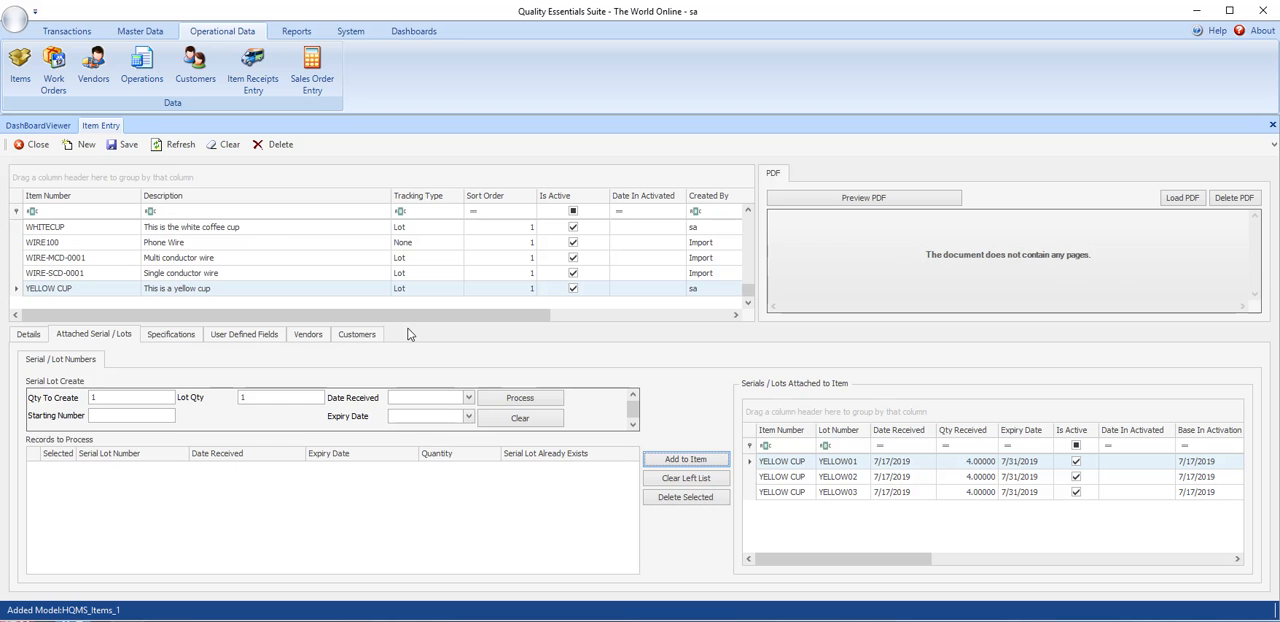
- Filter the inspection records for "on", select the ON RECEIPT inspection and show its assigned tests
{"action": "left_click", "coordinate": [140, 31]}
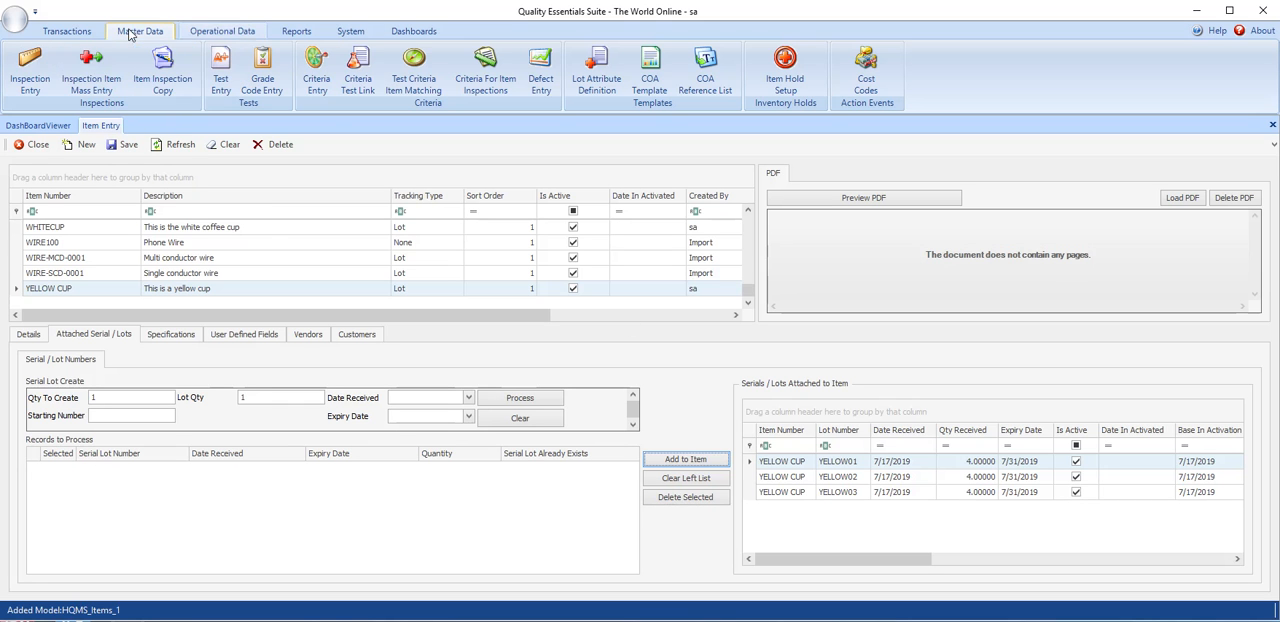
{"action": "left_click", "coordinate": [38, 80]}
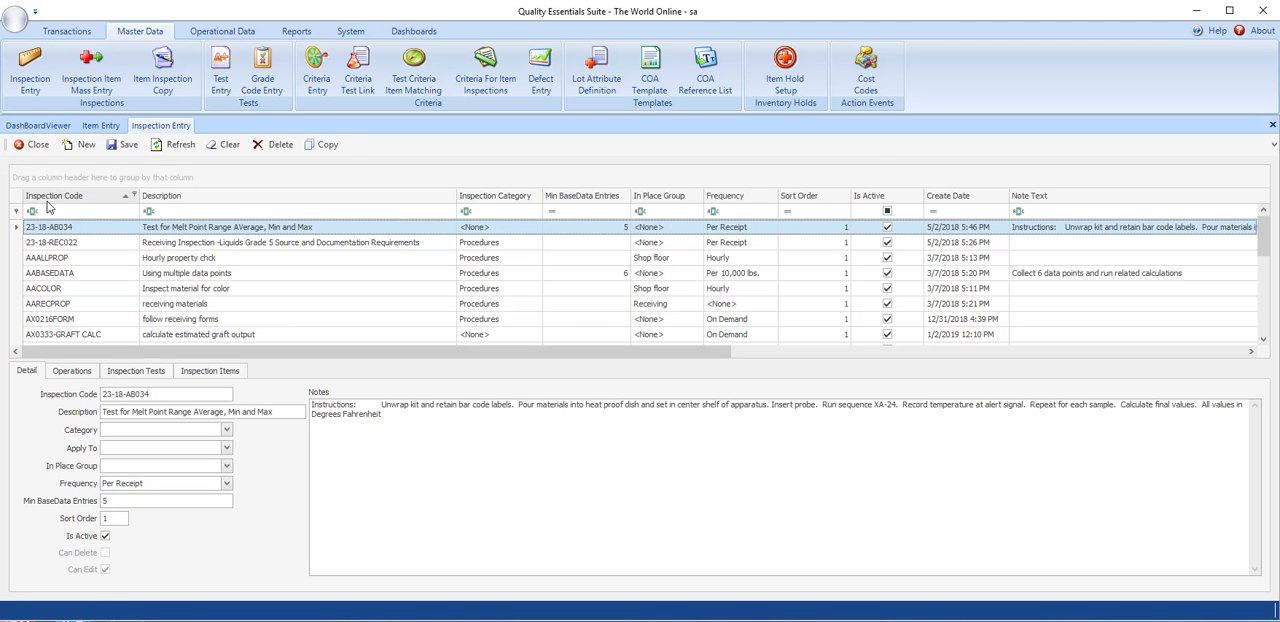
{"action": "left_click", "coordinate": [48, 211]}
{"action": "type", "text": "on"}
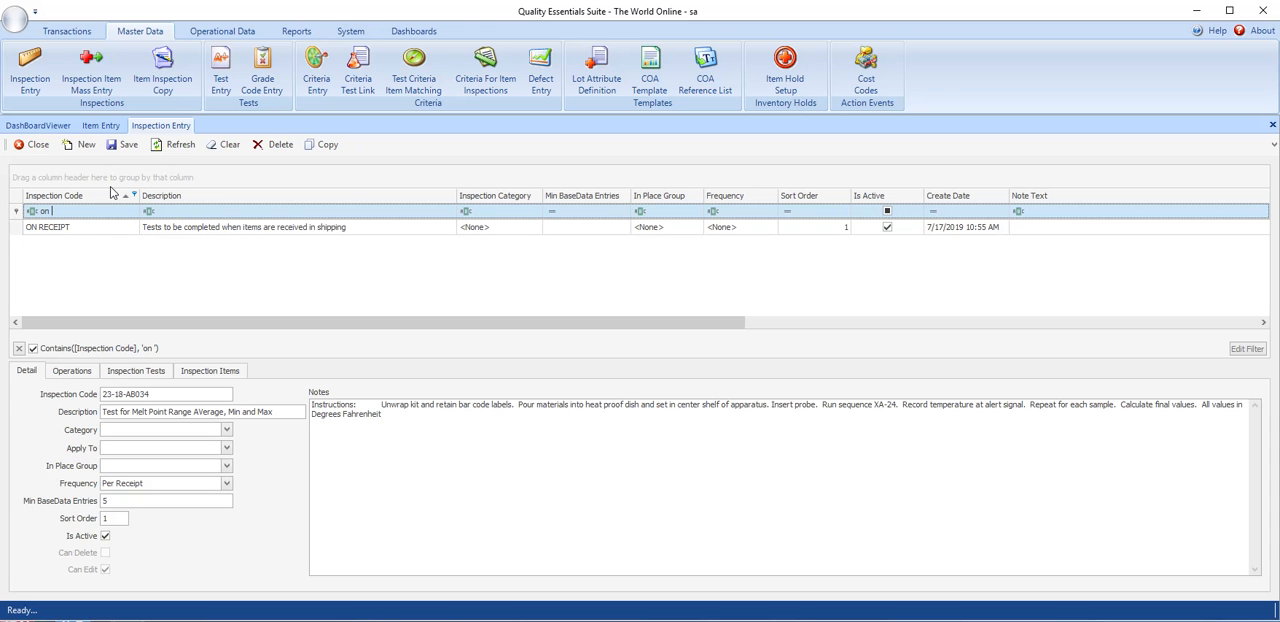
{"action": "left_click", "coordinate": [86, 228]}
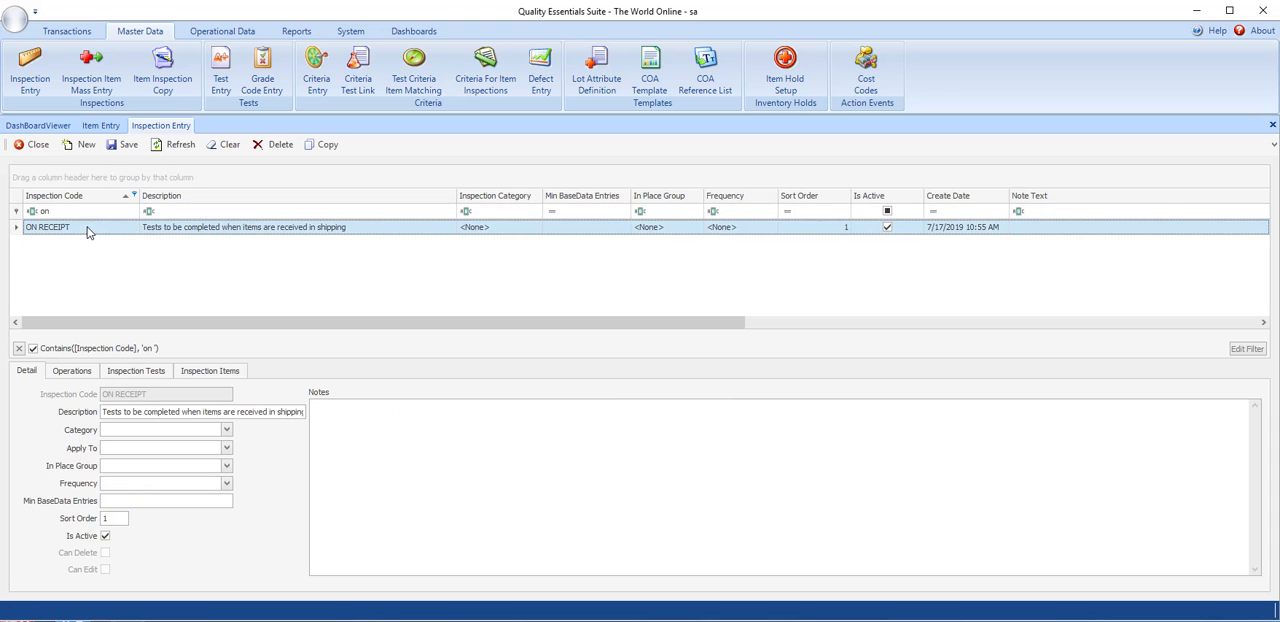
{"action": "left_click", "coordinate": [162, 376]}
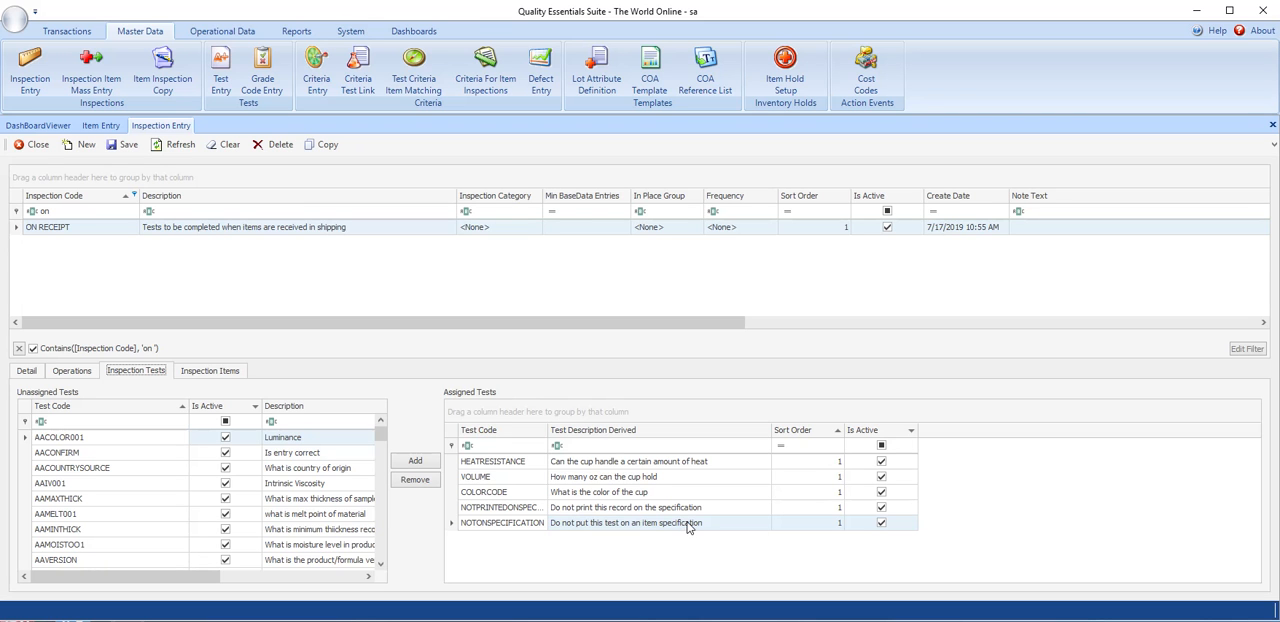
- Filter the available items for "yell", attach YELLOW CUP to the ON RECEIPT inspection and save the inspection
{"action": "left_click", "coordinate": [232, 375]}
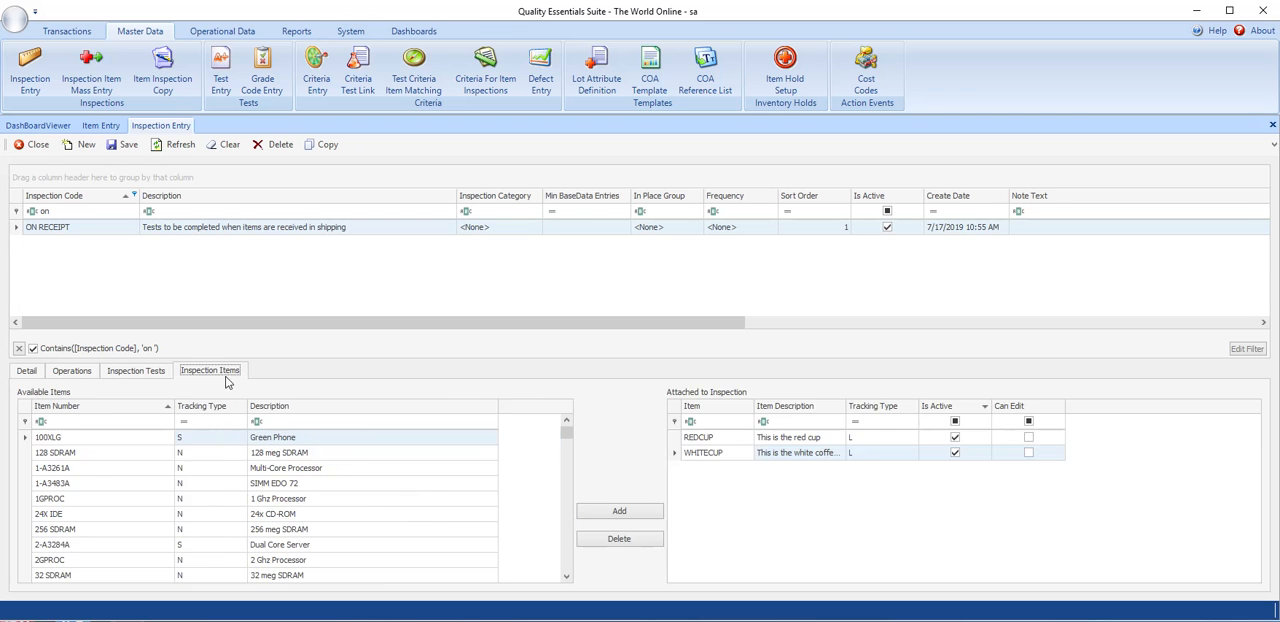
{"action": "left_click", "coordinate": [71, 410]}
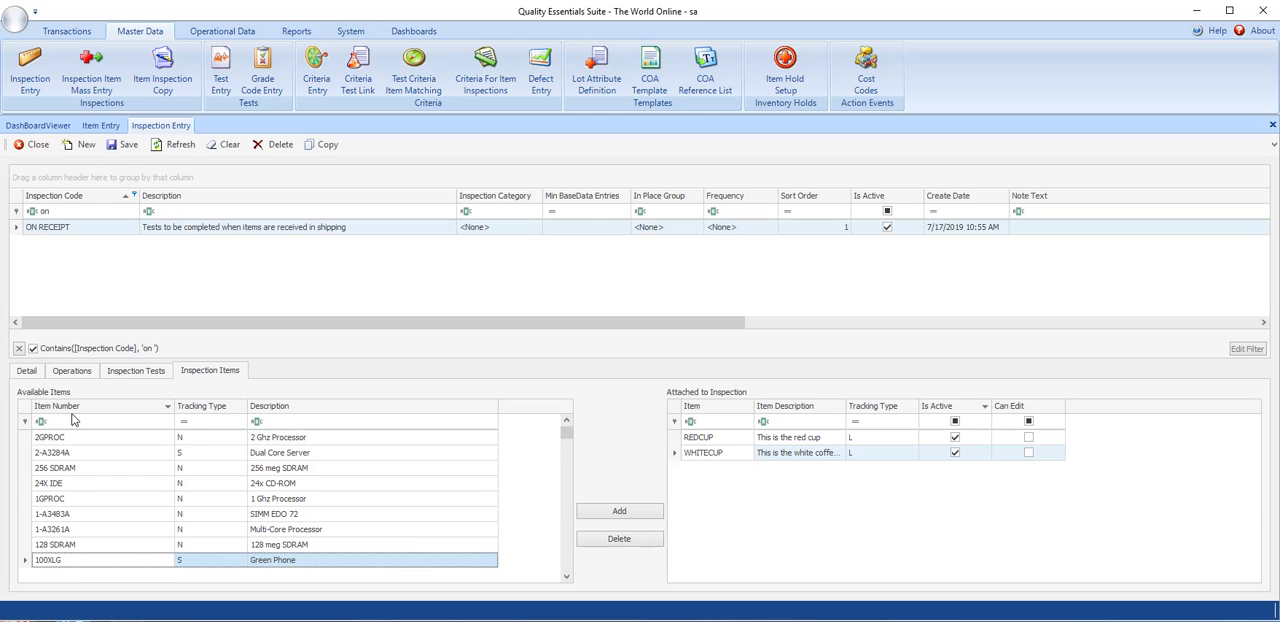
{"action": "left_click", "coordinate": [77, 410]}
{"action": "left_click", "coordinate": [77, 421]}
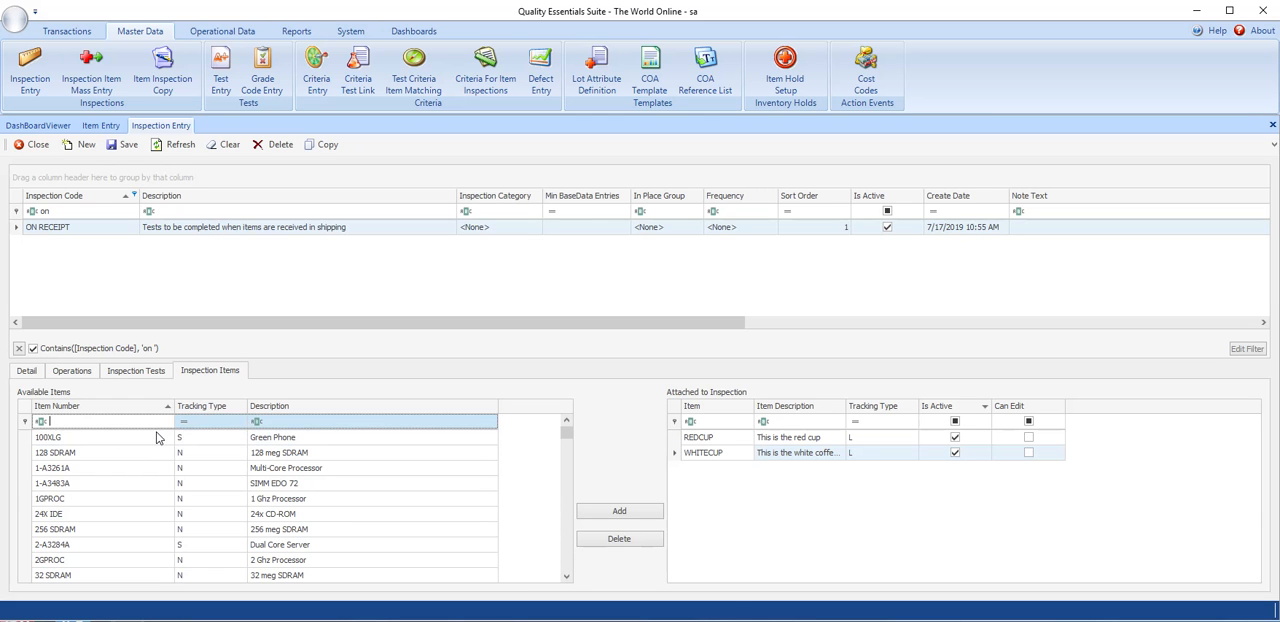
{"action": "type", "text": "yell"}
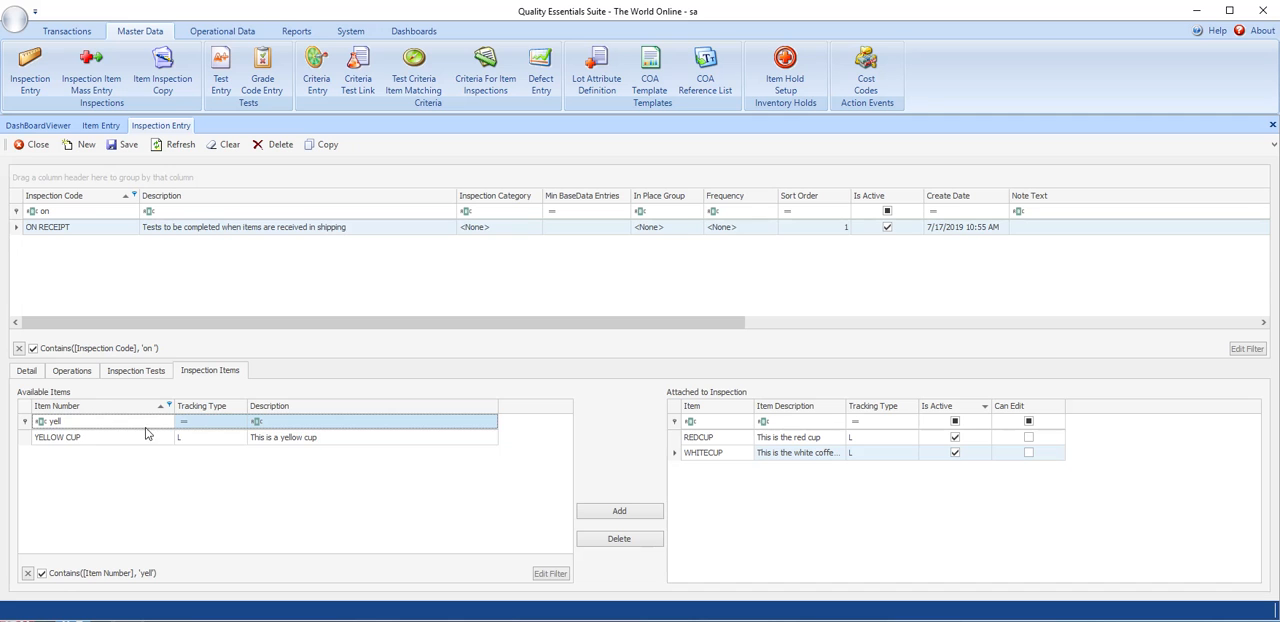
{"action": "left_click", "coordinate": [73, 445]}
{"action": "left_click", "coordinate": [608, 515]}
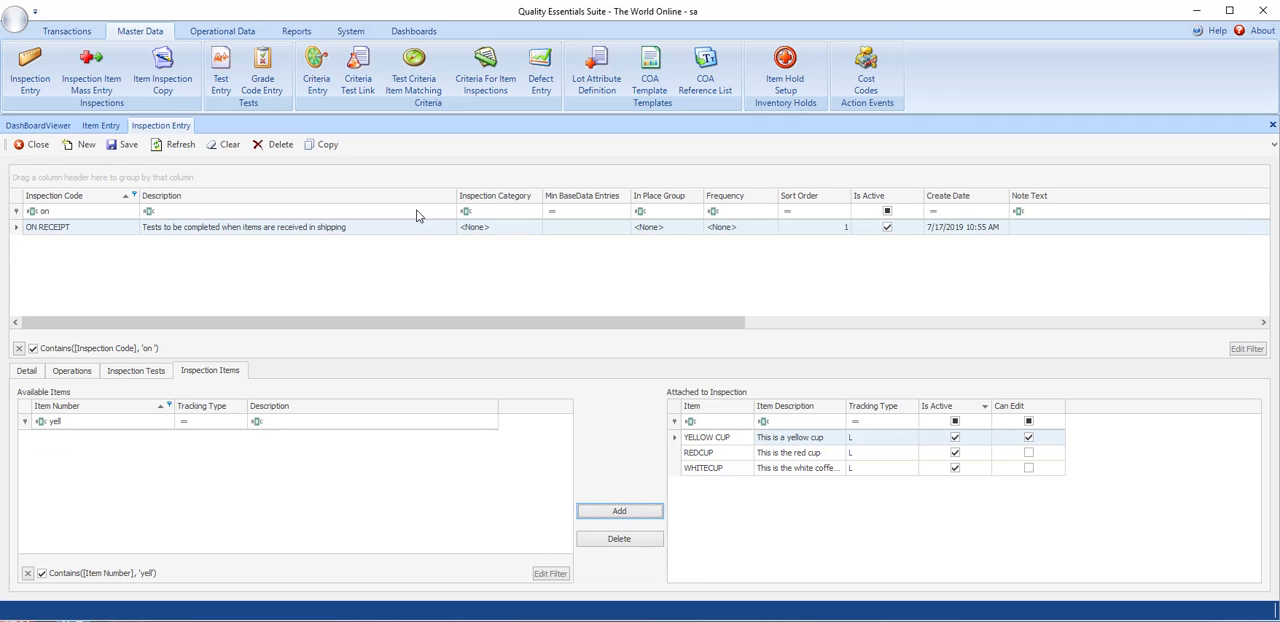
{"action": "left_click", "coordinate": [113, 146]}
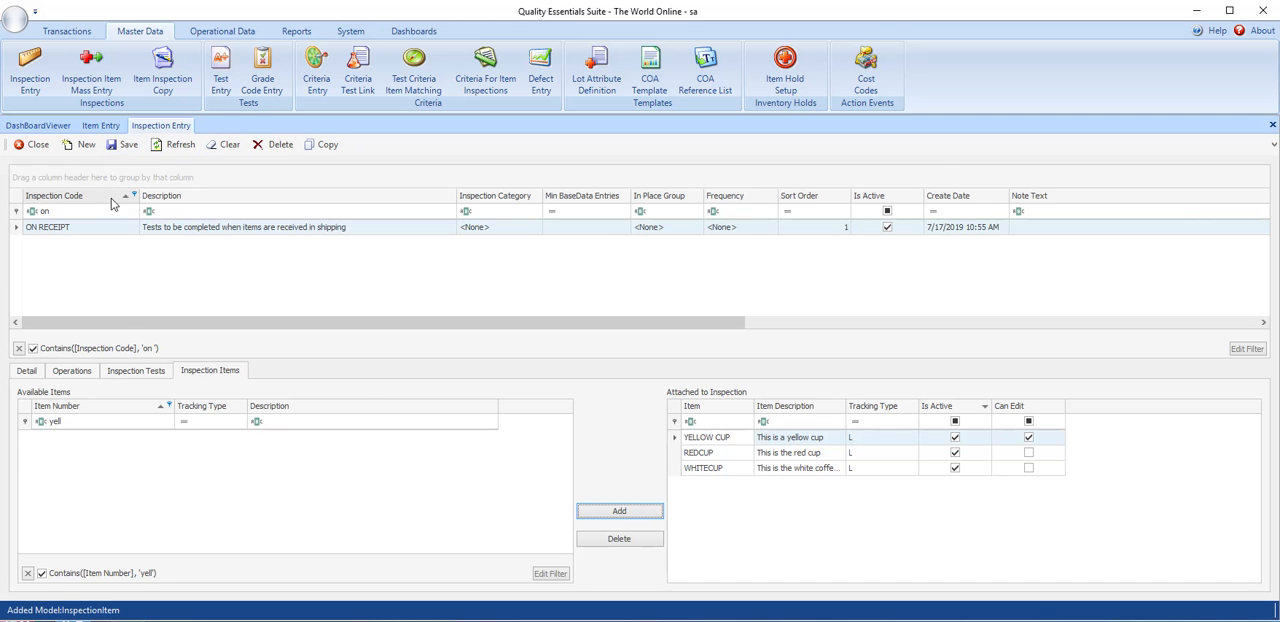
- Return to the YELLOW CUP item record, refresh it and show the tests available for its specification
{"action": "left_click", "coordinate": [100, 125]}
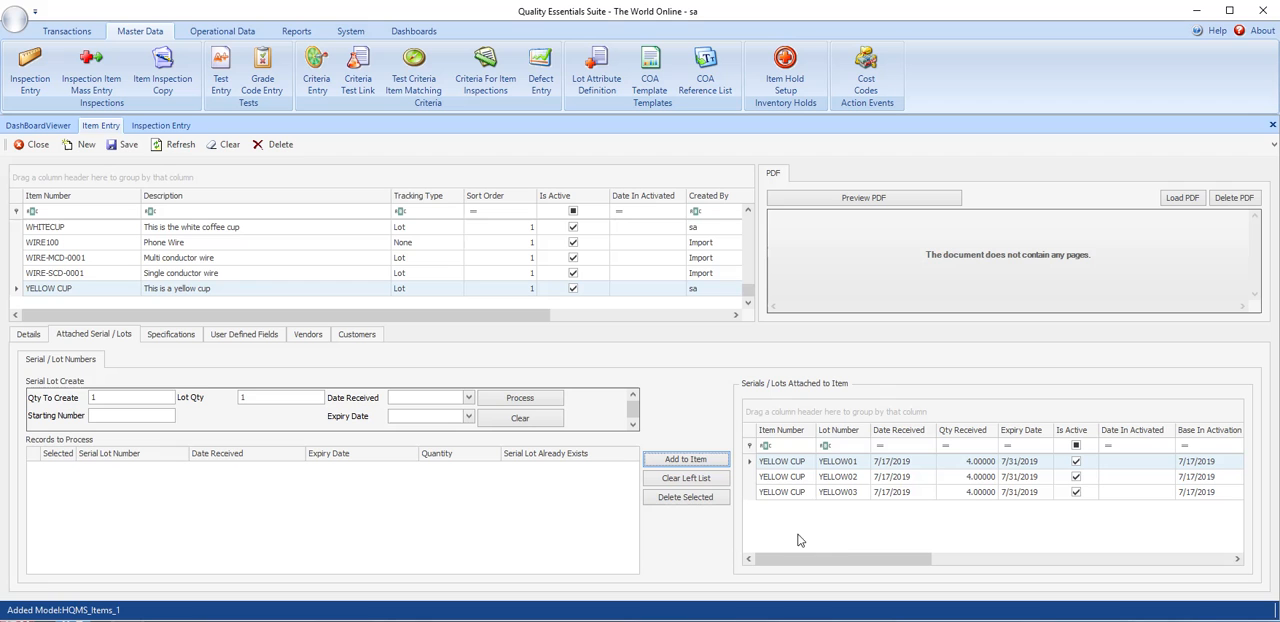
{"action": "left_click", "coordinate": [125, 146]}
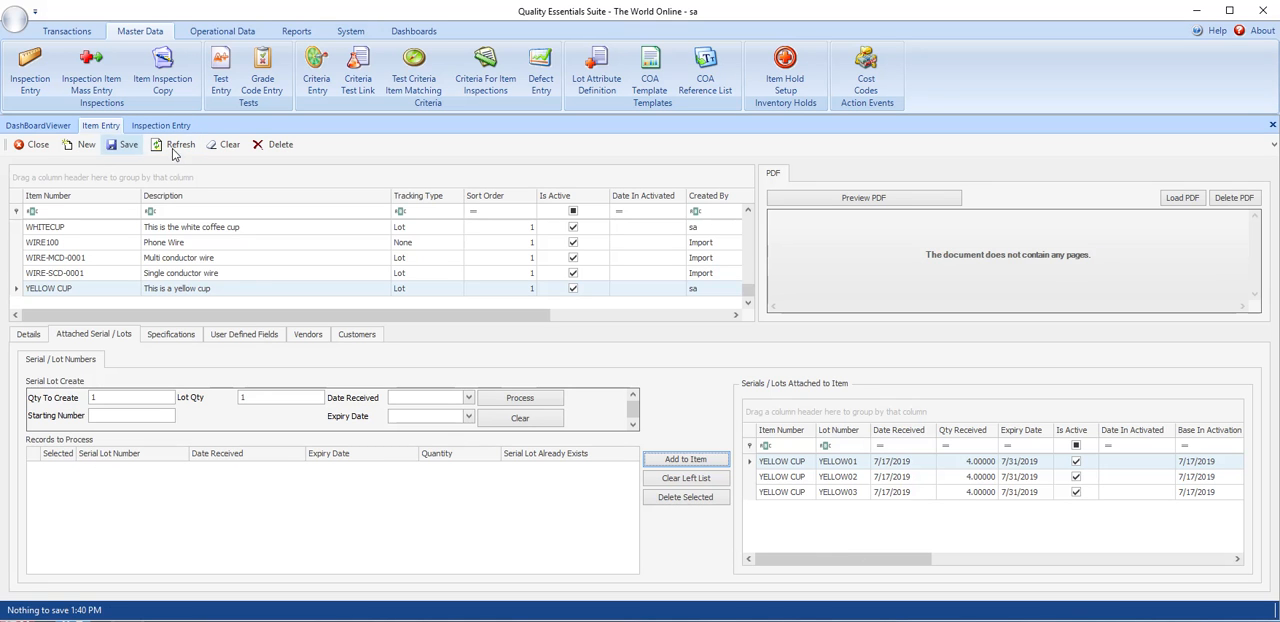
{"action": "left_click", "coordinate": [175, 147]}
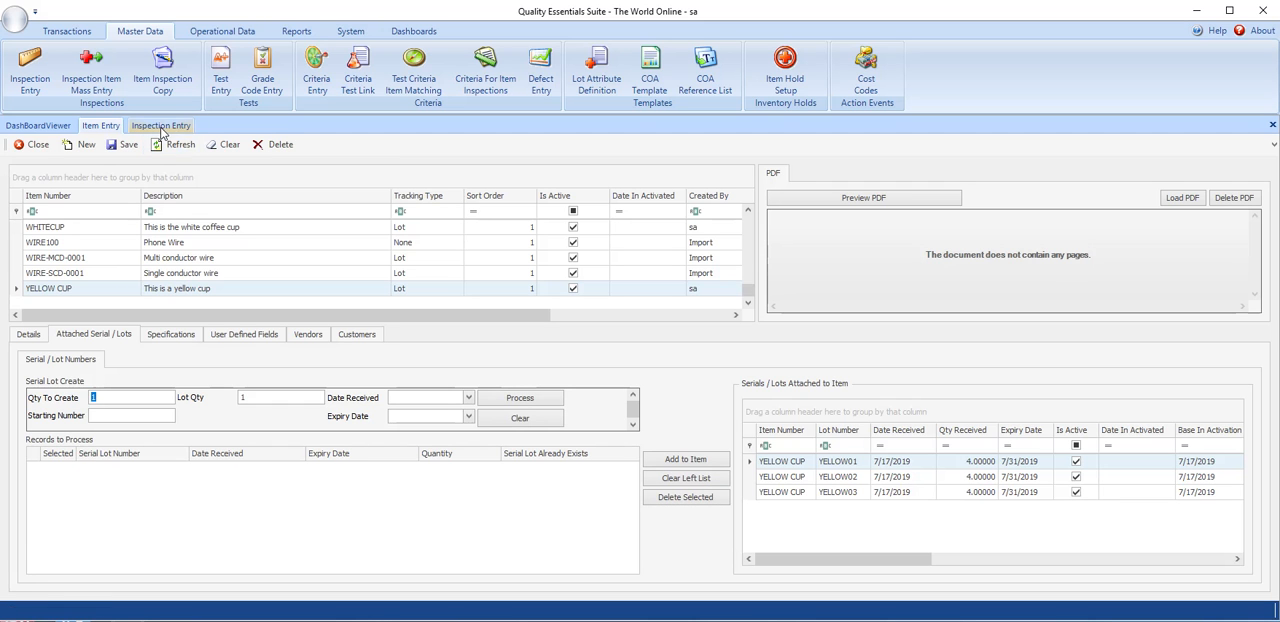
{"action": "left_click", "coordinate": [166, 336]}
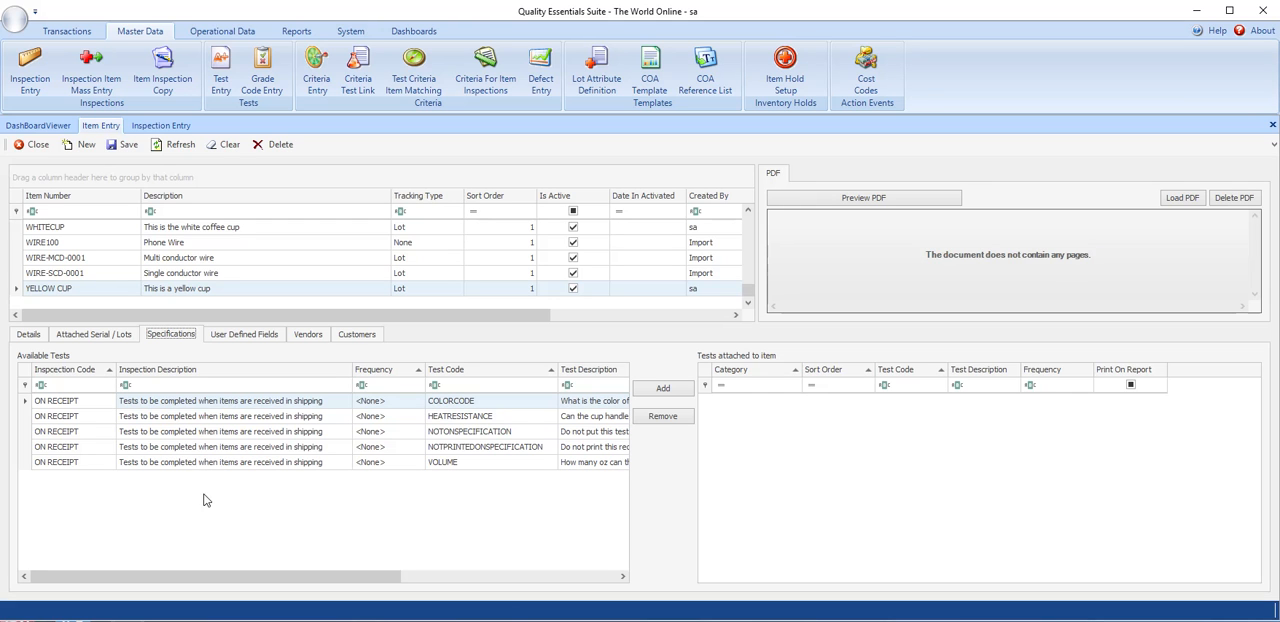
{"action": "left_click", "coordinate": [176, 149]}
- Attach the COLORCODE, HEATRESISTANCE, VOLUME and NOTPRINTEDONSPECIFICATION tests to the YELLOW CUP specification
{"action": "left_click", "coordinate": [445, 404]}
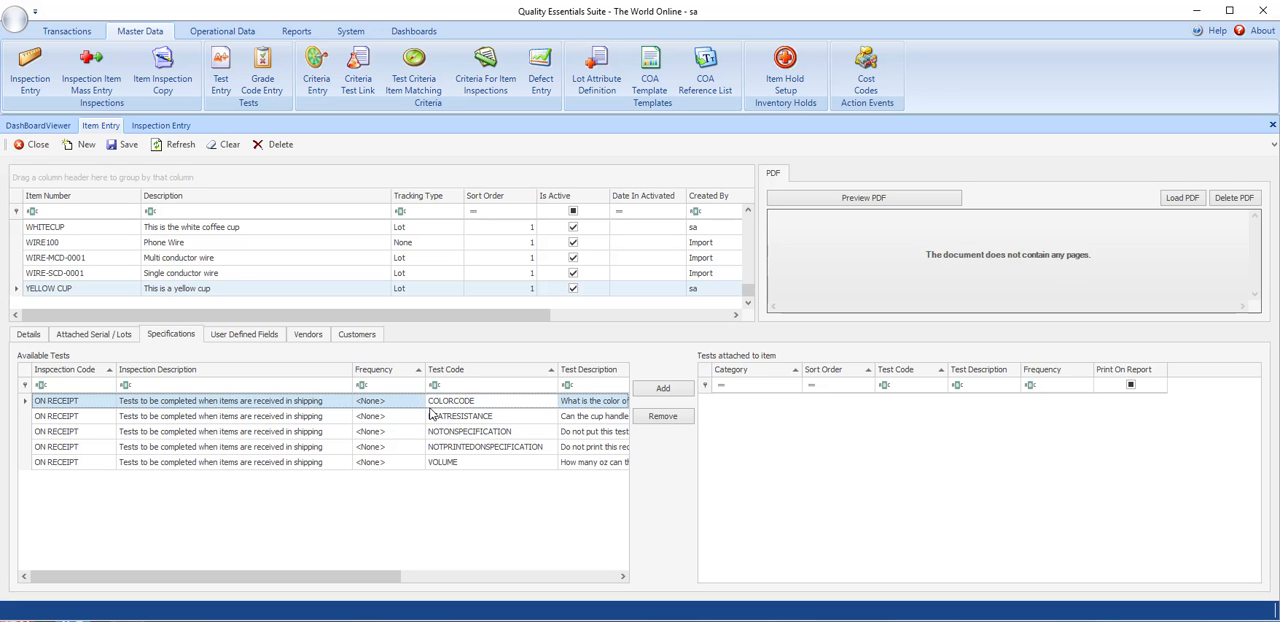
{"action": "left_click", "coordinate": [667, 394]}
{"action": "left_click", "coordinate": [470, 417]}
{"action": "left_click", "coordinate": [463, 401]}
{"action": "left_click", "coordinate": [643, 393]}
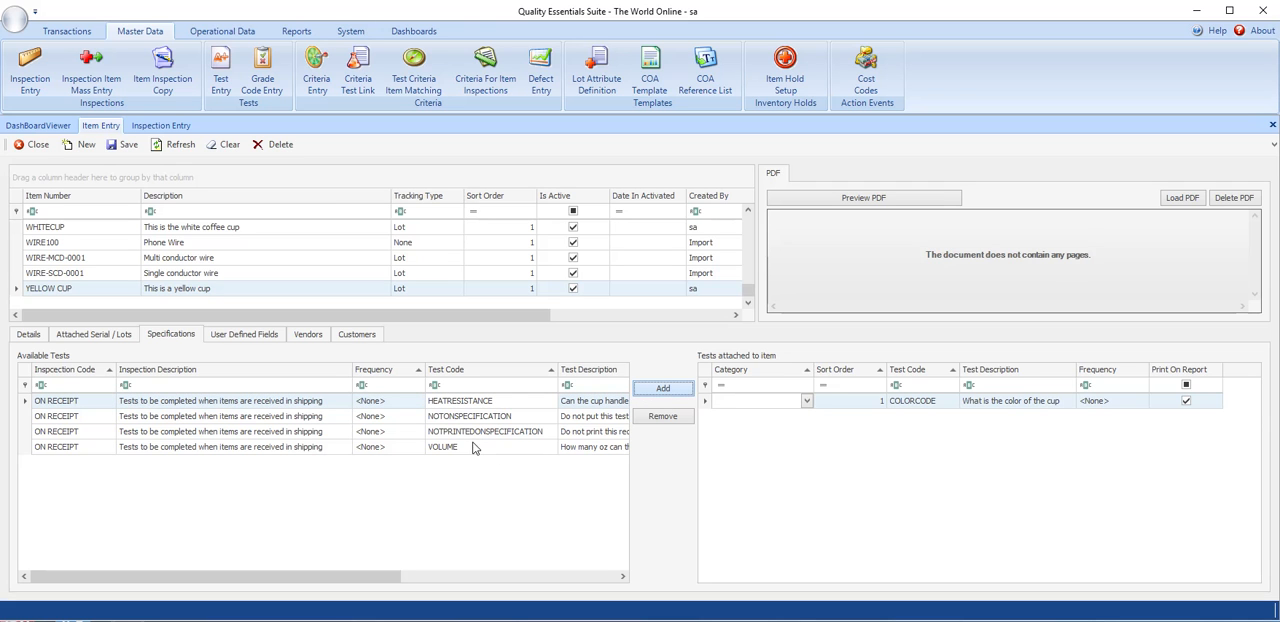
{"action": "left_click", "coordinate": [475, 433]}
{"action": "left_click", "coordinate": [662, 389]}
{"action": "left_click", "coordinate": [476, 418]}
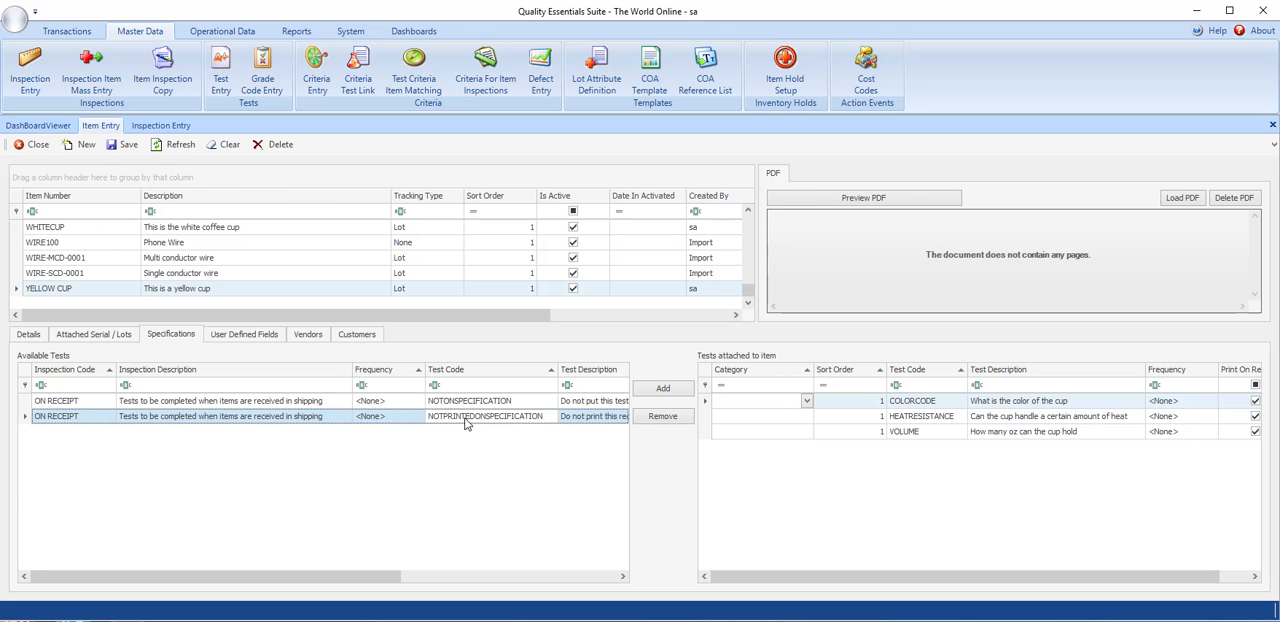
{"action": "left_click", "coordinate": [662, 390]}
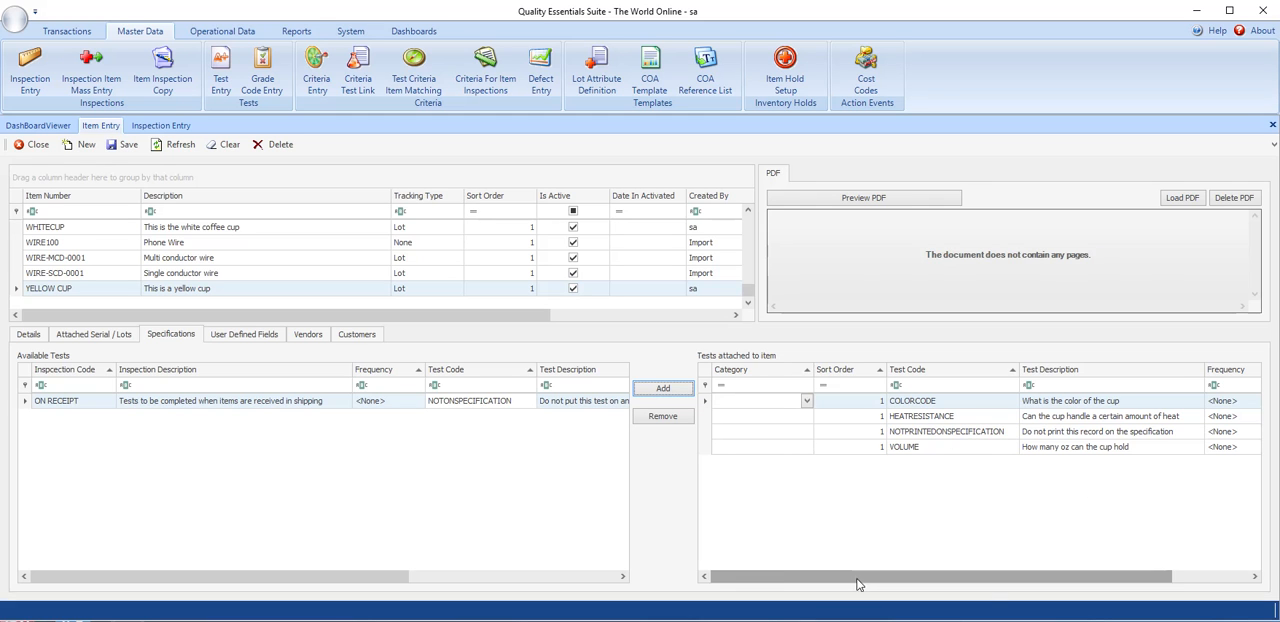
- Turn off report printing for the attached NOTPRINTEDONSPECIFICATION test and set the COLORCODE test's category to Specification
{"action": "left_click_drag", "start_coordinate": [862, 580], "coordinate": [995, 585]}
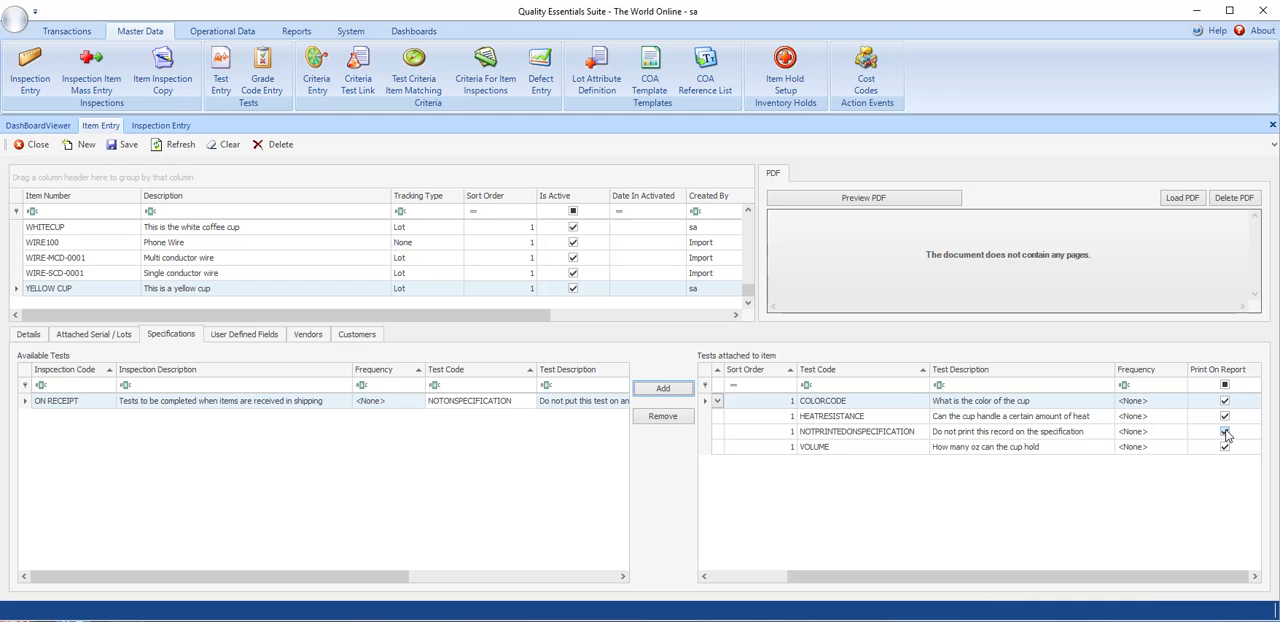
{"action": "left_click", "coordinate": [1225, 431]}
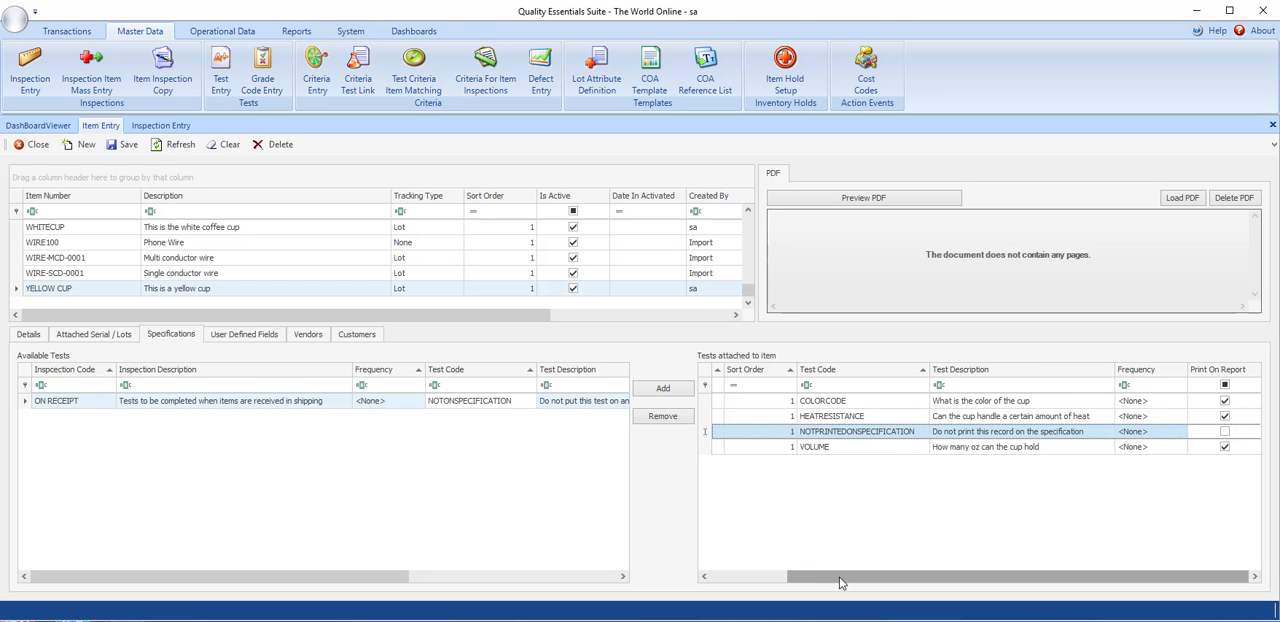
{"action": "left_click_drag", "start_coordinate": [838, 580], "coordinate": [762, 580]}
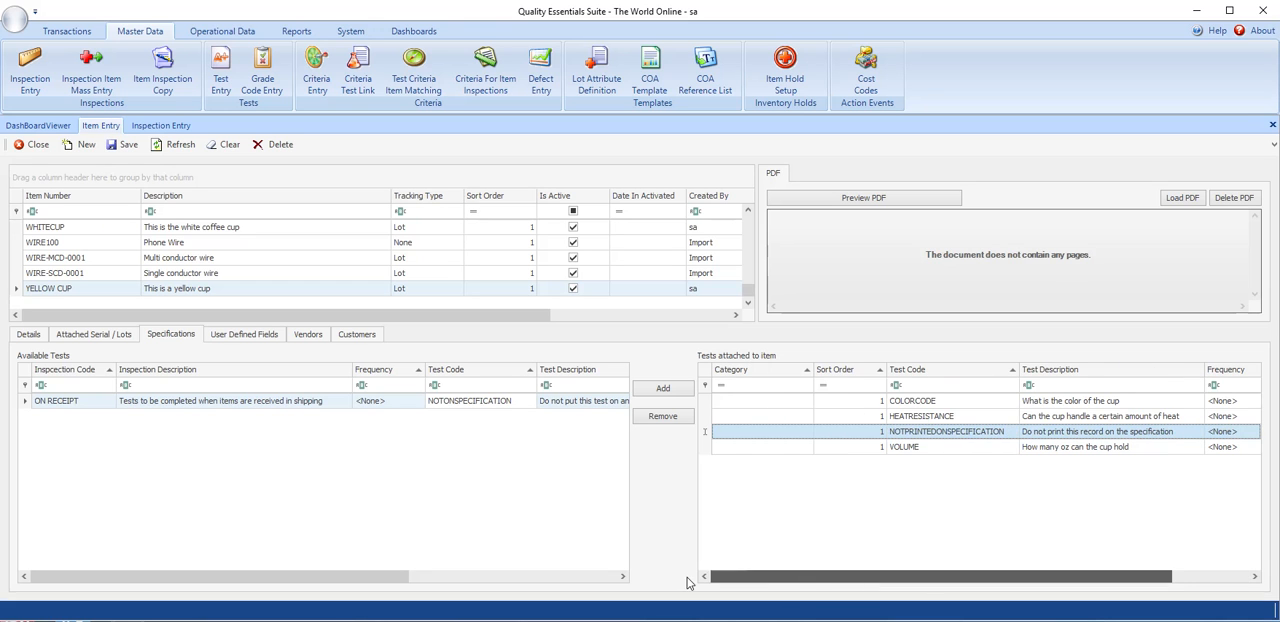
{"action": "left_click", "coordinate": [804, 401]}
{"action": "left_click", "coordinate": [806, 401]}
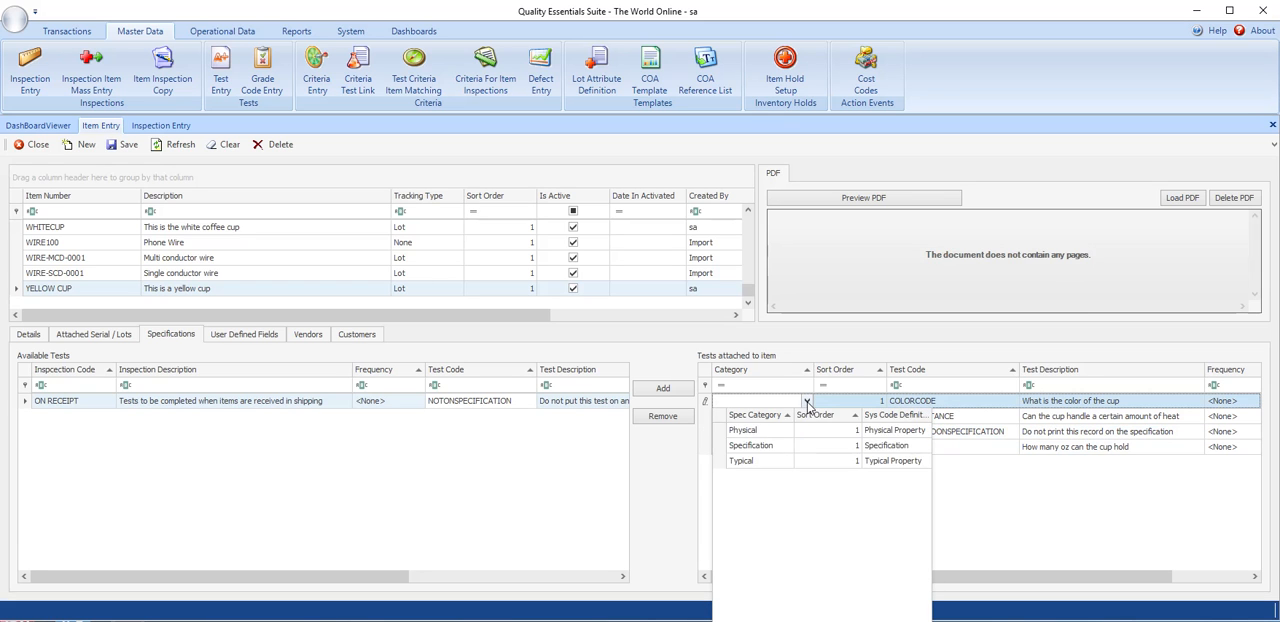
{"action": "left_click", "coordinate": [767, 448]}
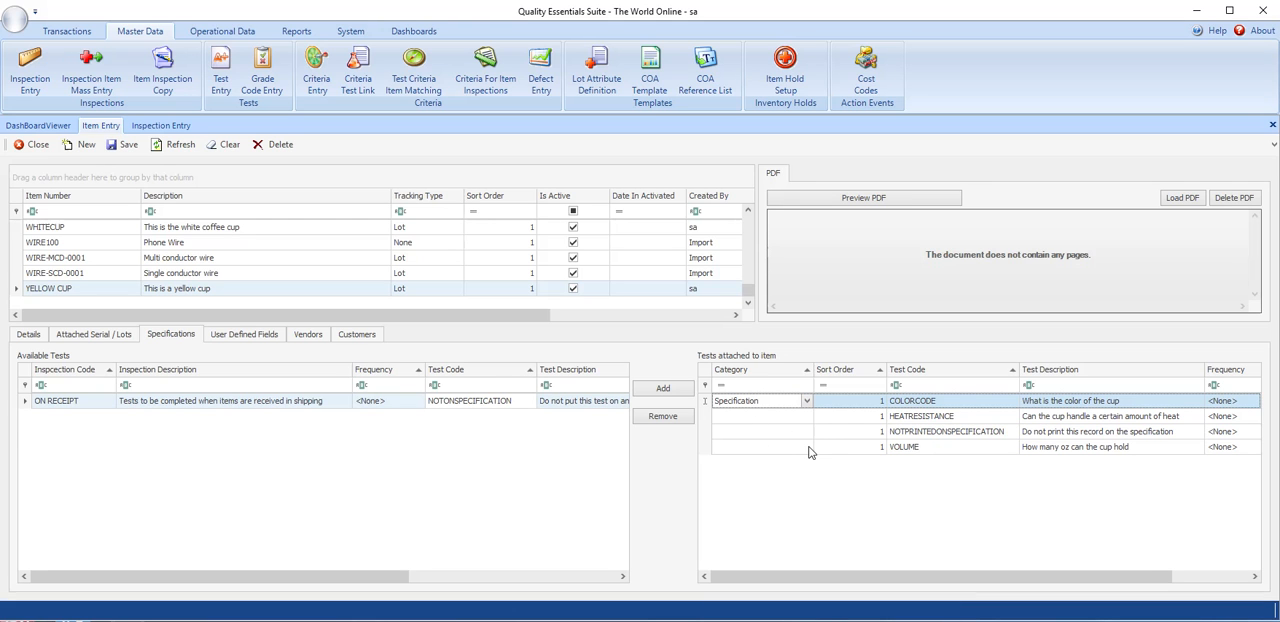
- Set the attached tests' sort order to 2 for HEATRESISTANCE, 3 for COLORCODE and 4 for NOTPRINTEDONSPECIFICATION, and save the item
{"action": "left_click", "coordinate": [877, 404]}
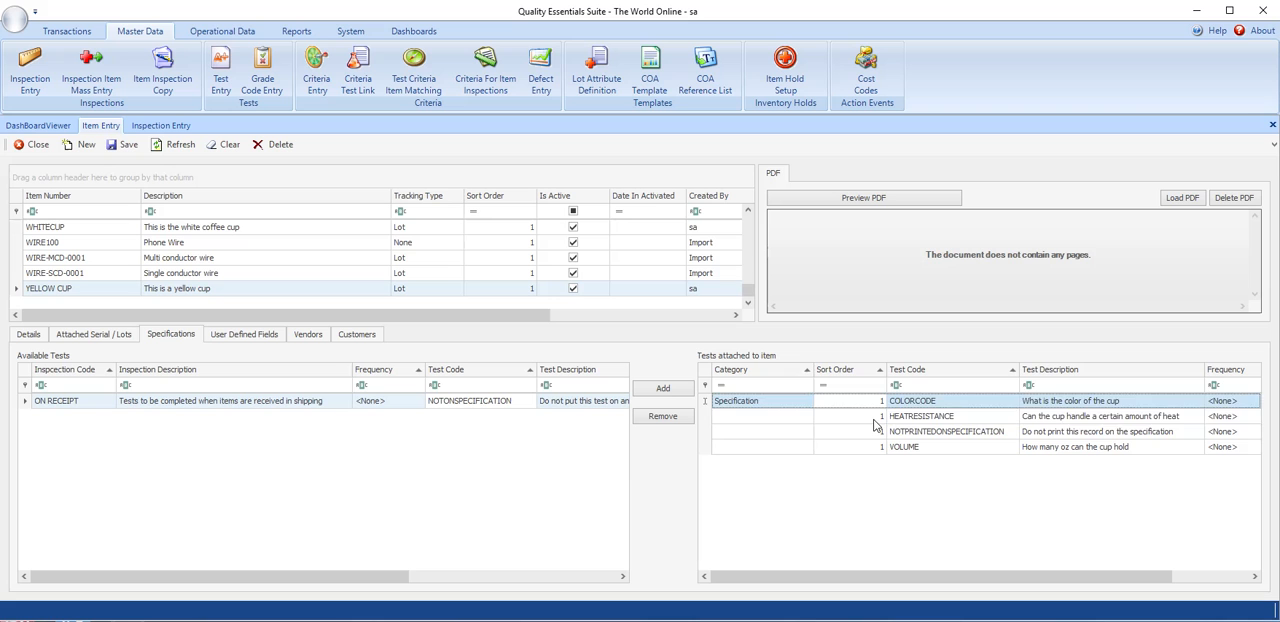
{"action": "left_click", "coordinate": [874, 421]}
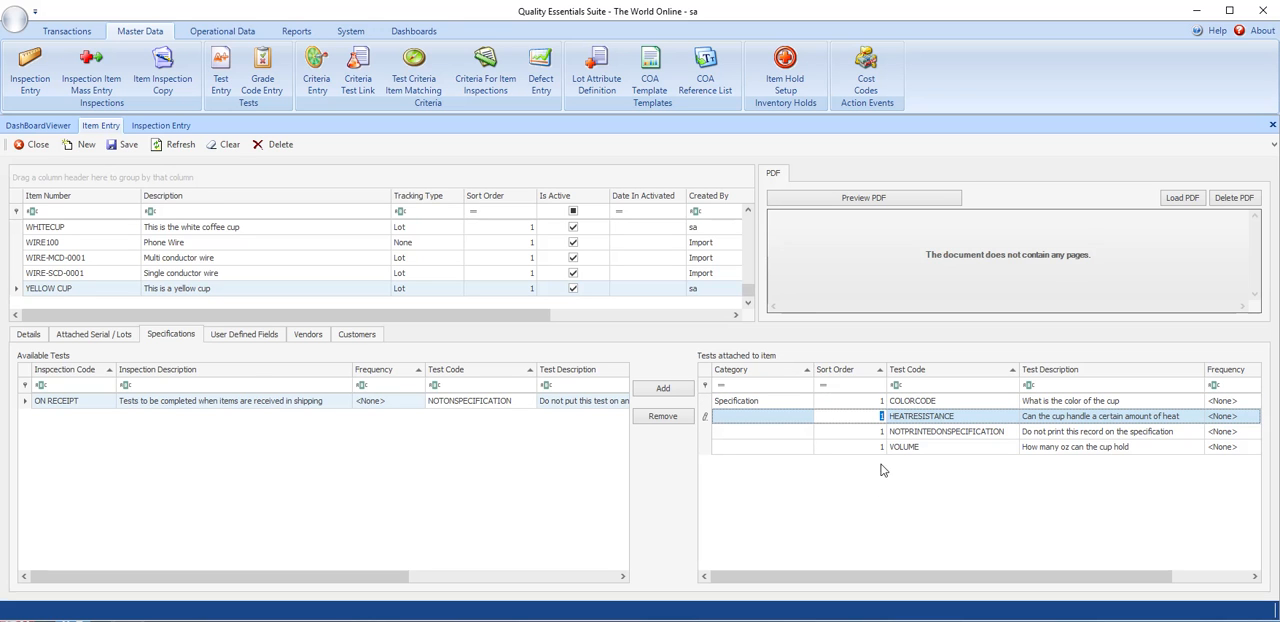
{"action": "type", "text": "2"}
{"action": "left_click", "coordinate": [882, 443]}
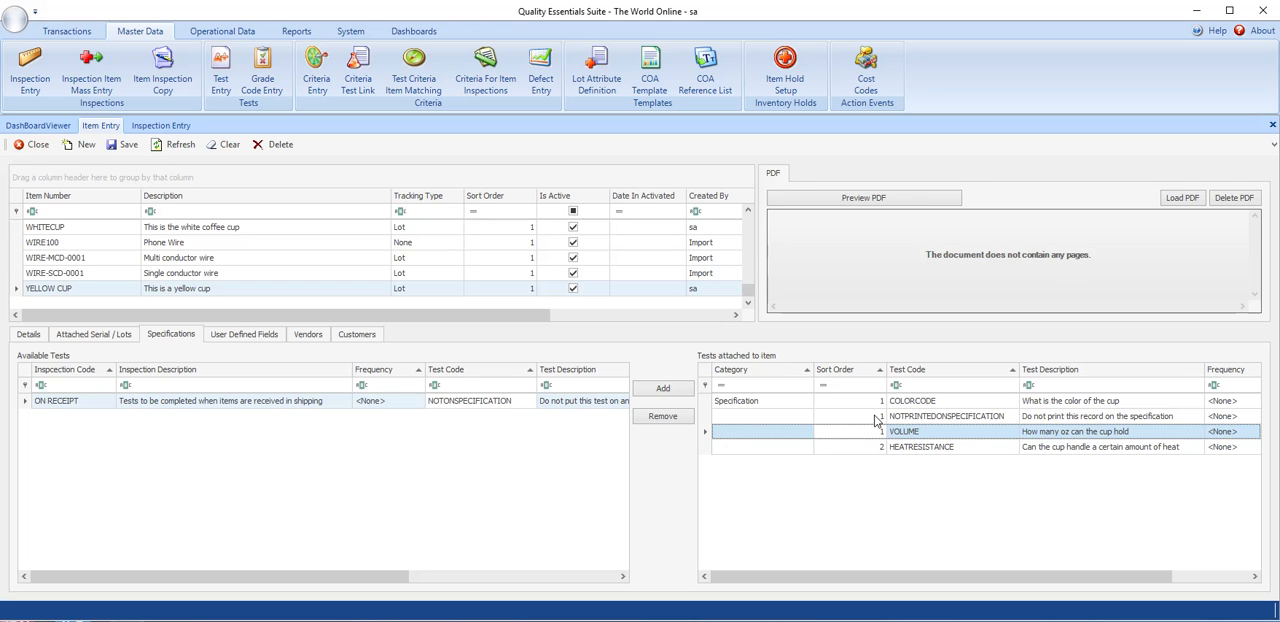
{"action": "left_click", "coordinate": [878, 420]}
{"action": "type", "text": "4"}
{"action": "left_click", "coordinate": [872, 405]}
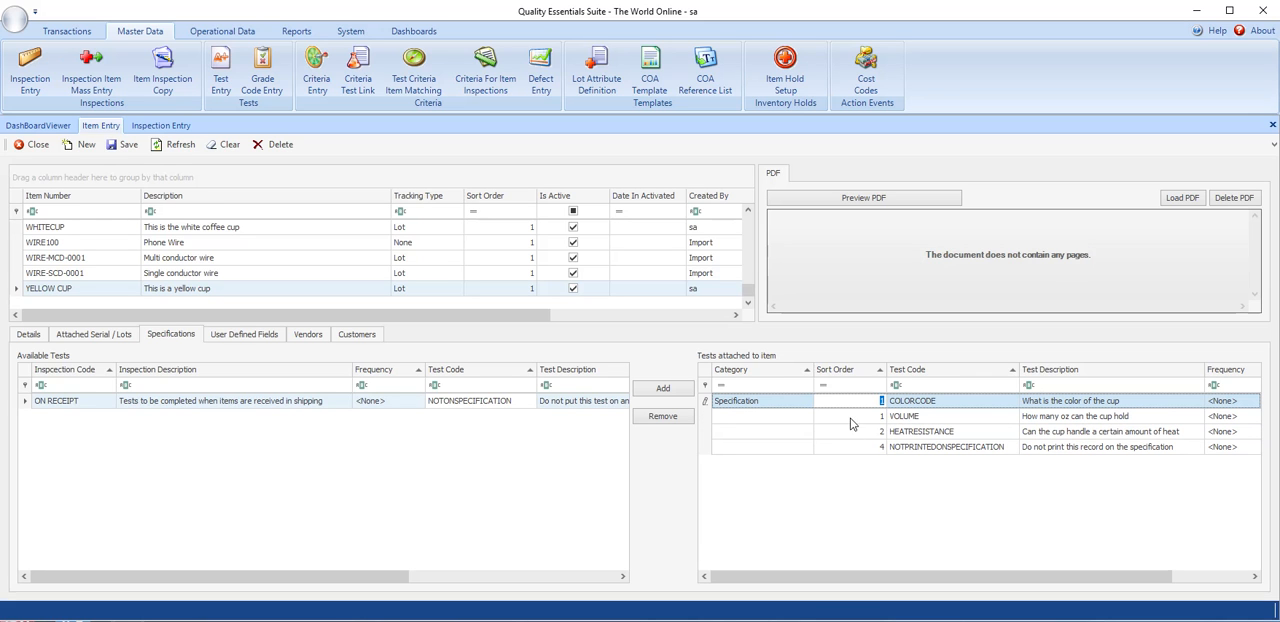
{"action": "type", "text": "3"}
{"action": "left_click", "coordinate": [877, 430]}
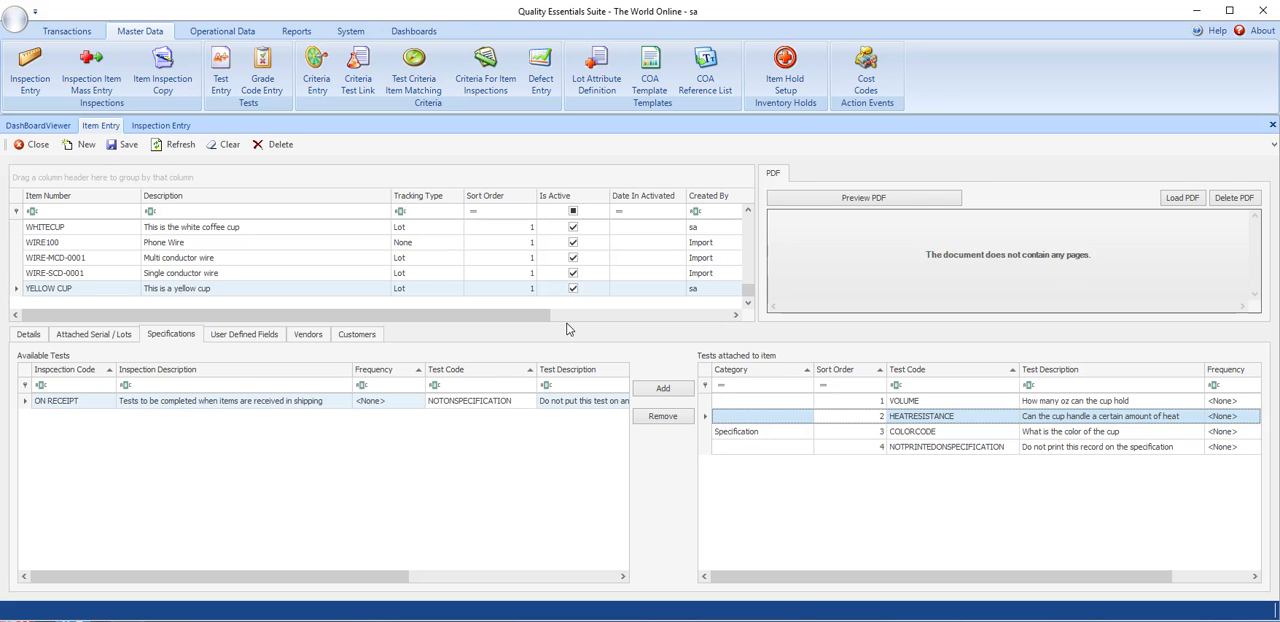
{"action": "left_click", "coordinate": [122, 150]}
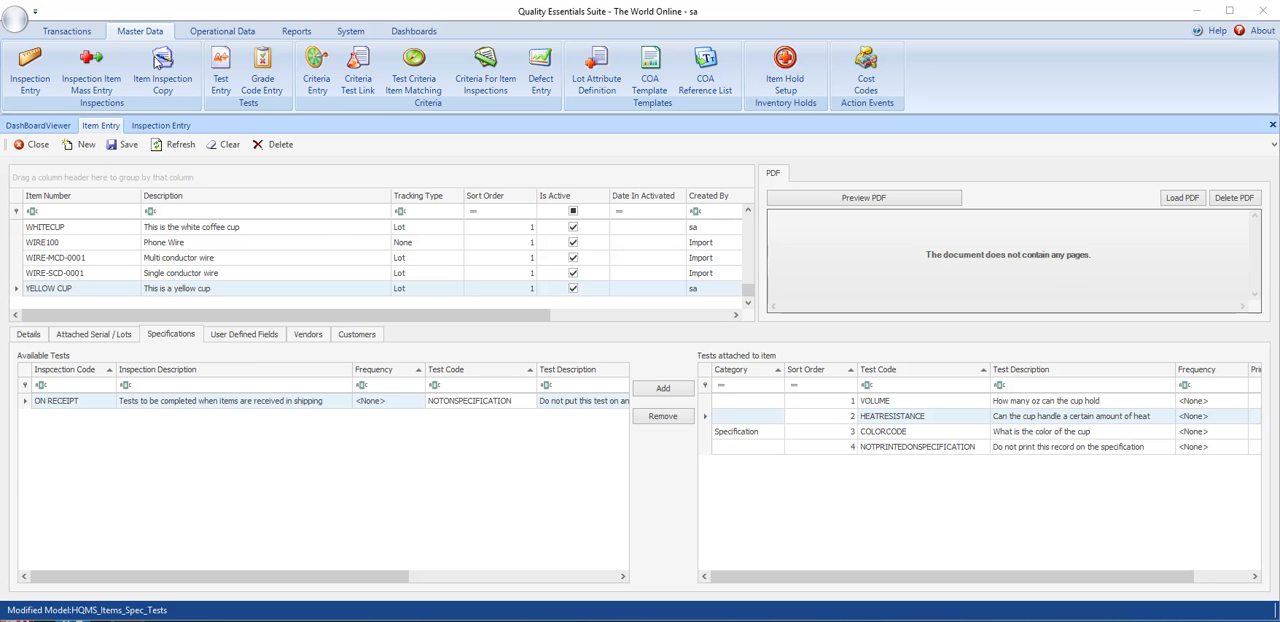
- Open the Item Specifications report screen and the report storage list used for designing reports
{"action": "left_click", "coordinate": [306, 32]}
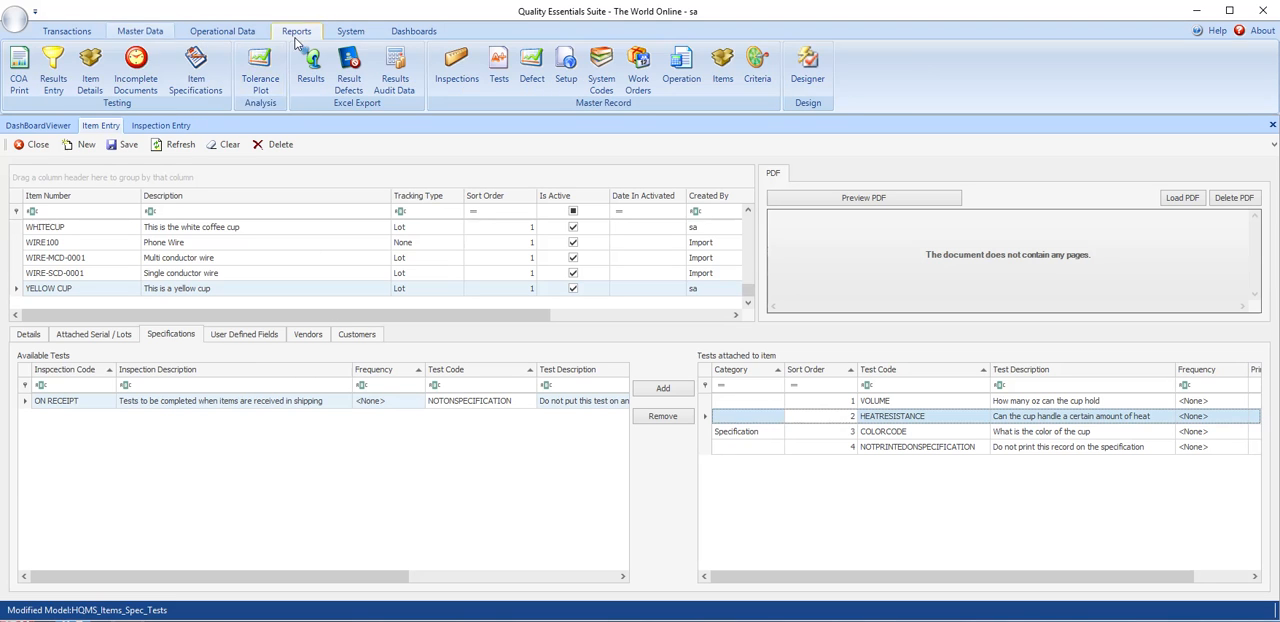
{"action": "left_click", "coordinate": [196, 78]}
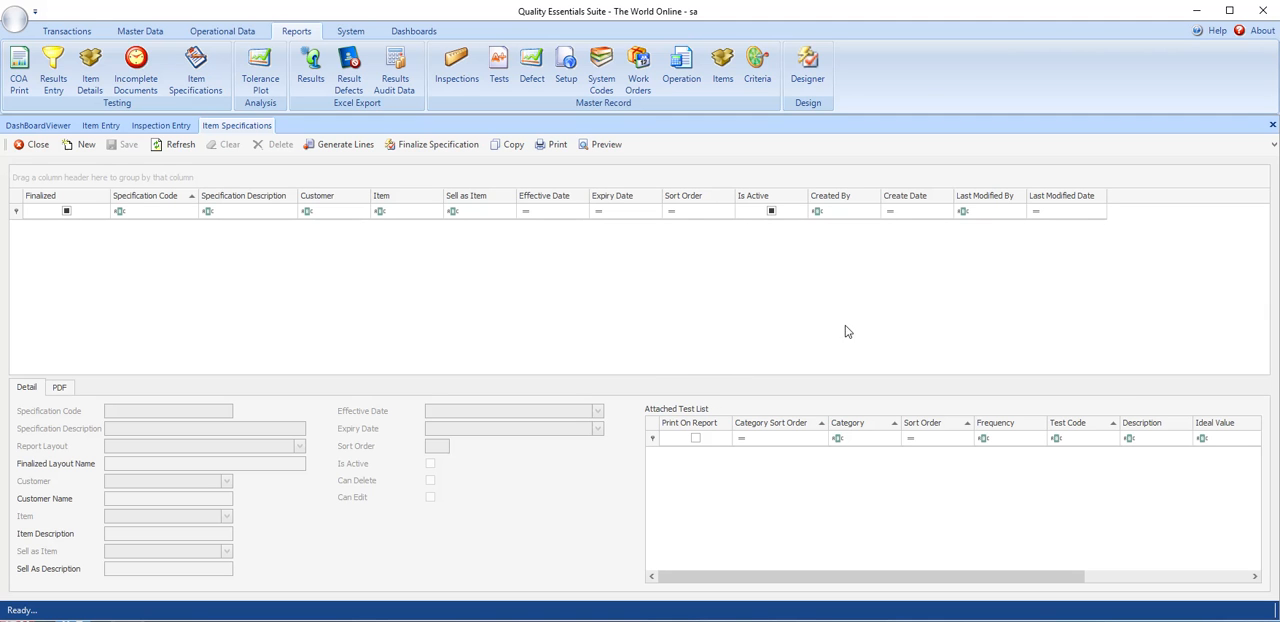
{"action": "left_click", "coordinate": [808, 74]}
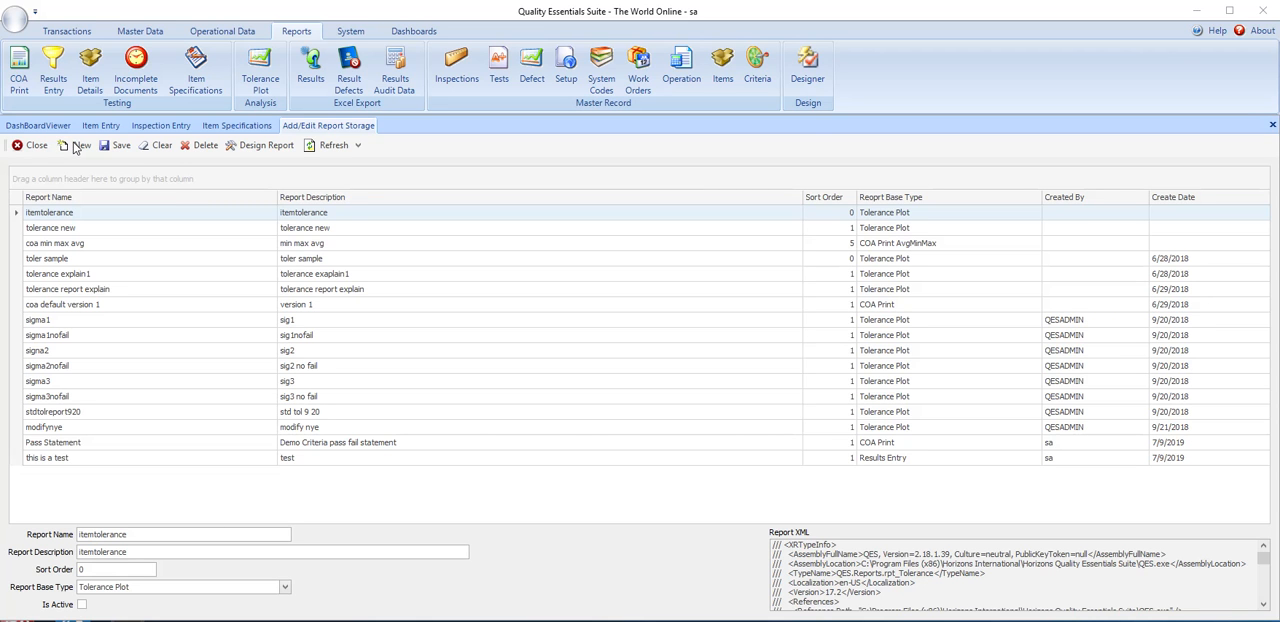
- Add a report named "AARONFItz Item Spec" with the description "This is a customer specific item specificaiton report for AARON FITZ company"
{"action": "left_click", "coordinate": [77, 146]}
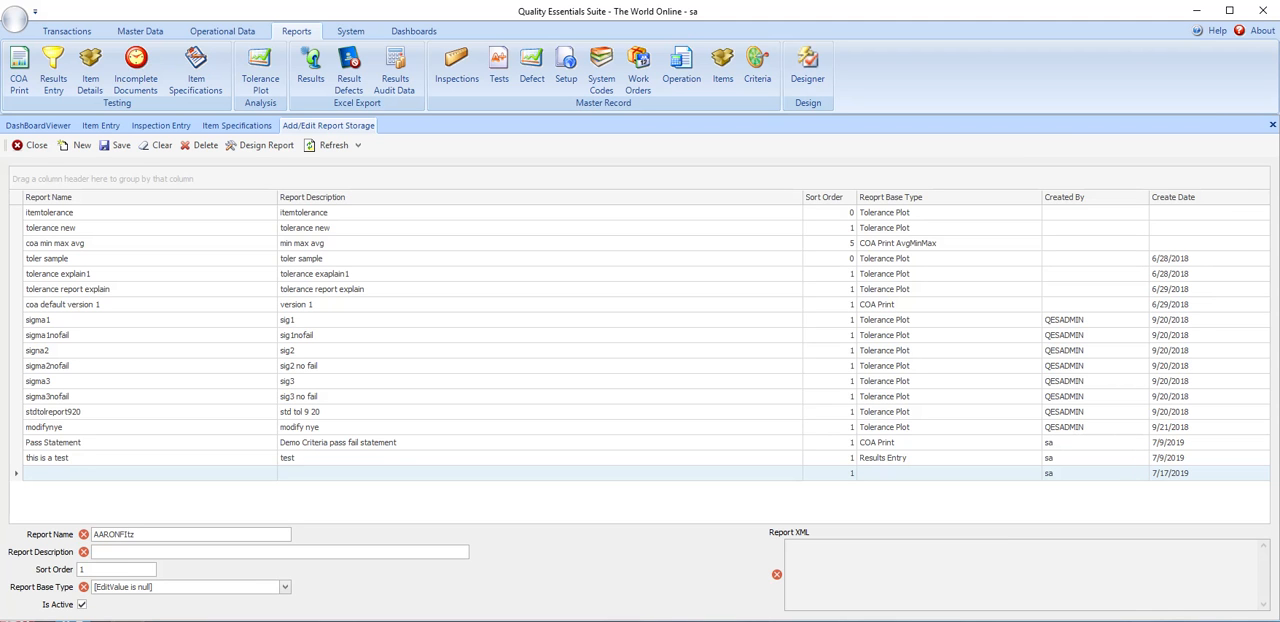
{"action": "type", "text": "Item Spec"}
{"action": "left_click", "coordinate": [206, 552]}
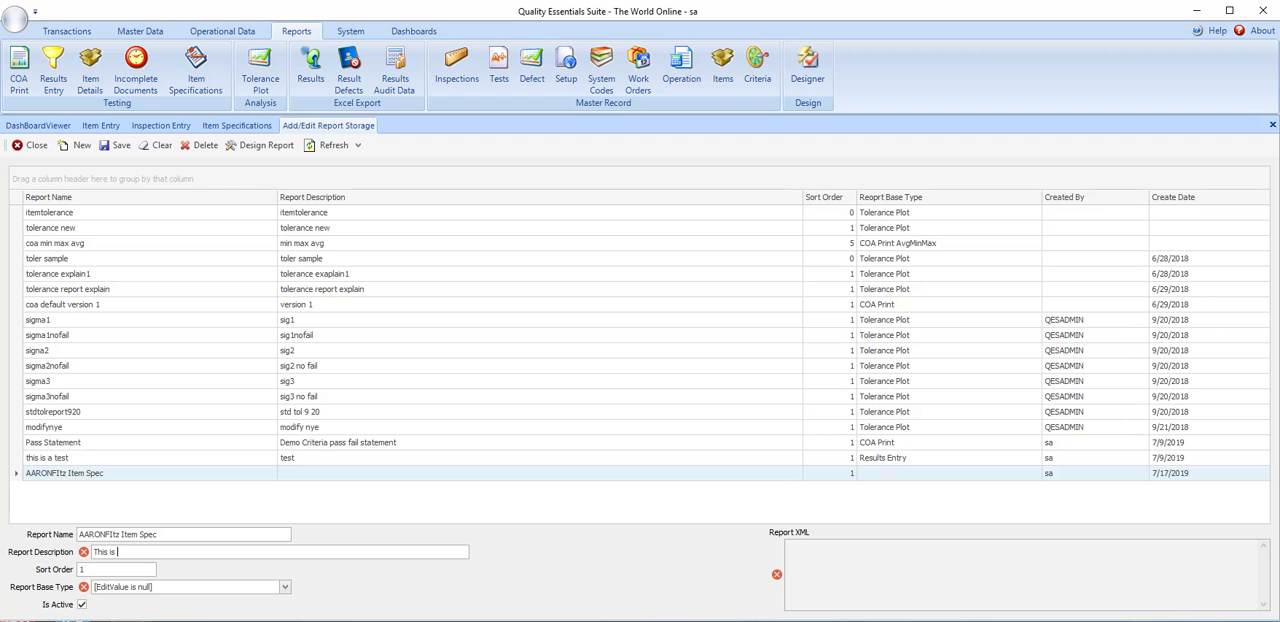
{"action": "type", "text": "This is a customer specific item specificaiton rep"}
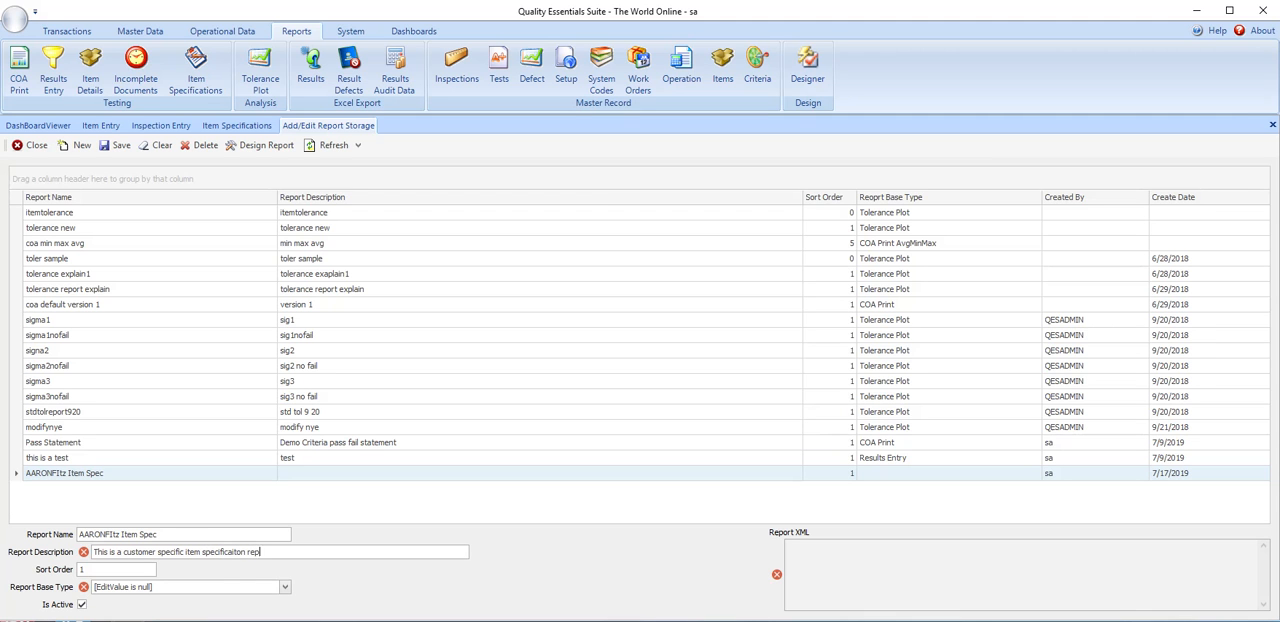
{"action": "type", "text": "for AARON FITZ company"}
{"action": "key", "text": "Tab"}
- Set the new report's base type to Item Specification and open its layout in the Report Designer
{"action": "left_click", "coordinate": [177, 592]}
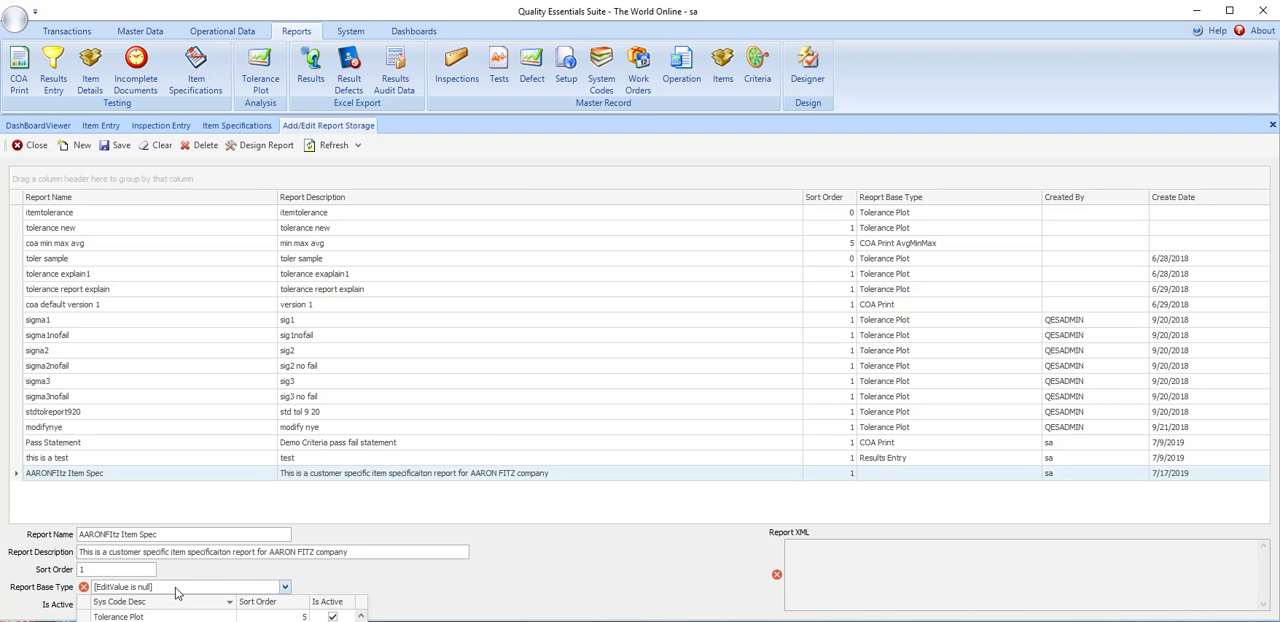
{"action": "left_click", "coordinate": [180, 620]}
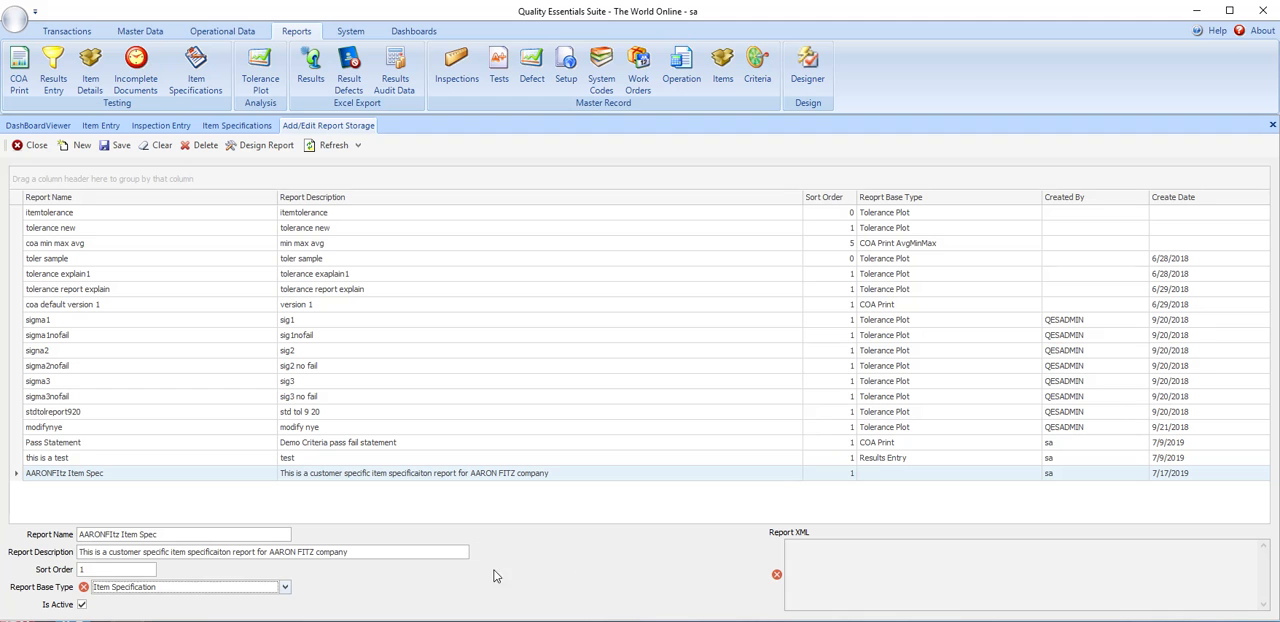
{"action": "left_click", "coordinate": [108, 568]}
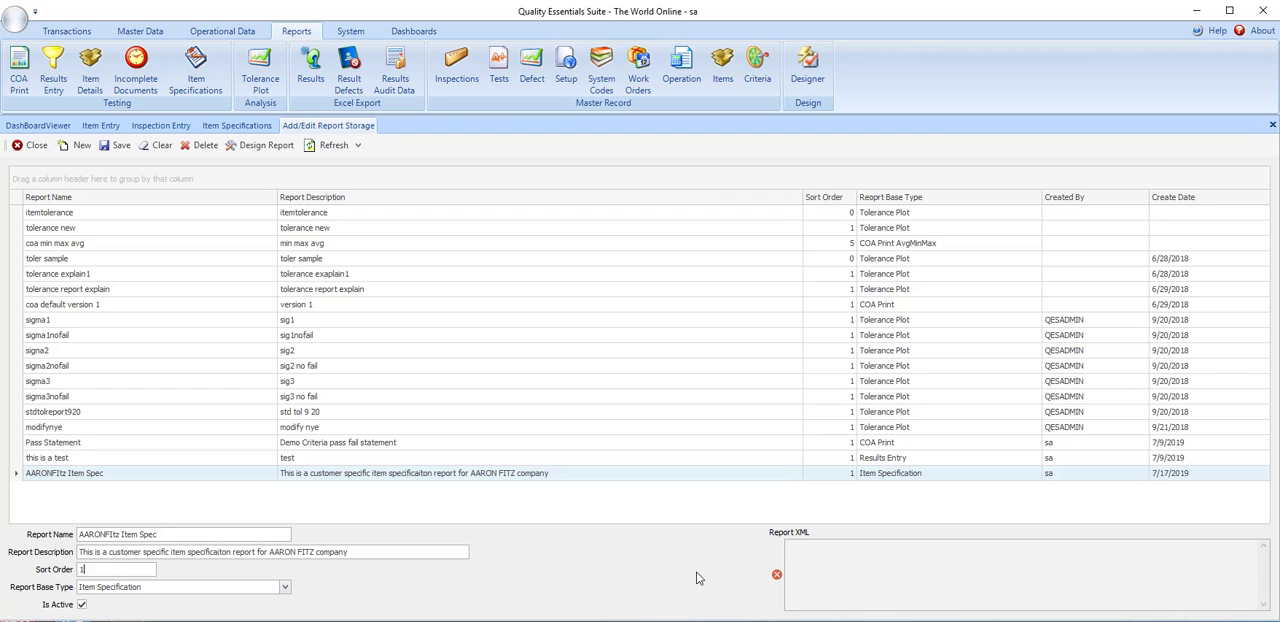
{"action": "mouse_move", "coordinate": [774, 578]}
{"action": "left_click", "coordinate": [256, 147]}
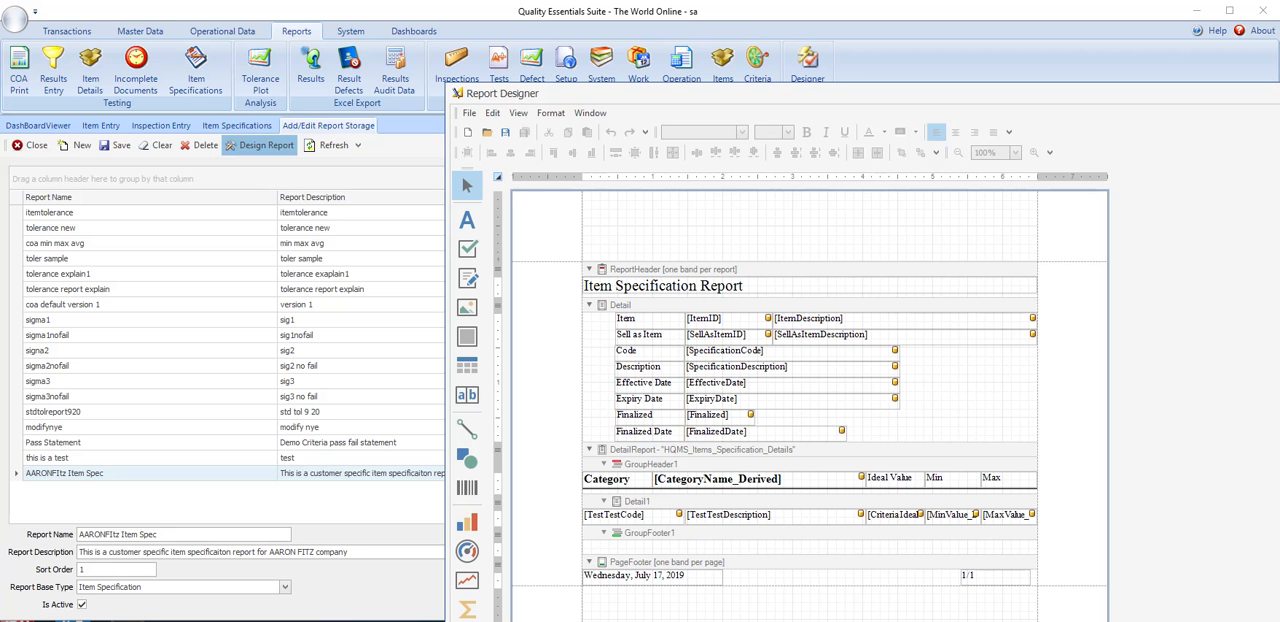
{"action": "left_click_drag", "start_coordinate": [948, 94], "coordinate": [515, 2]}
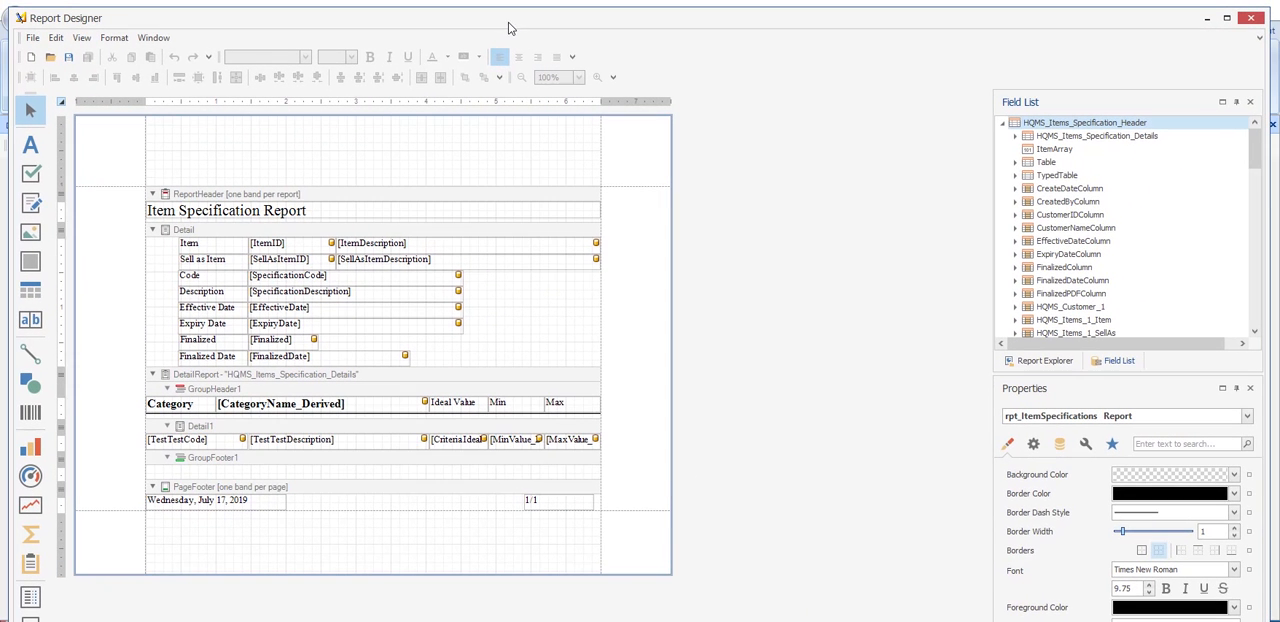
- Place the CustomerName field from HQMS_Items_Specification_Header in the Detail band, beside the Finalized field
{"action": "left_click", "coordinate": [1004, 123]}
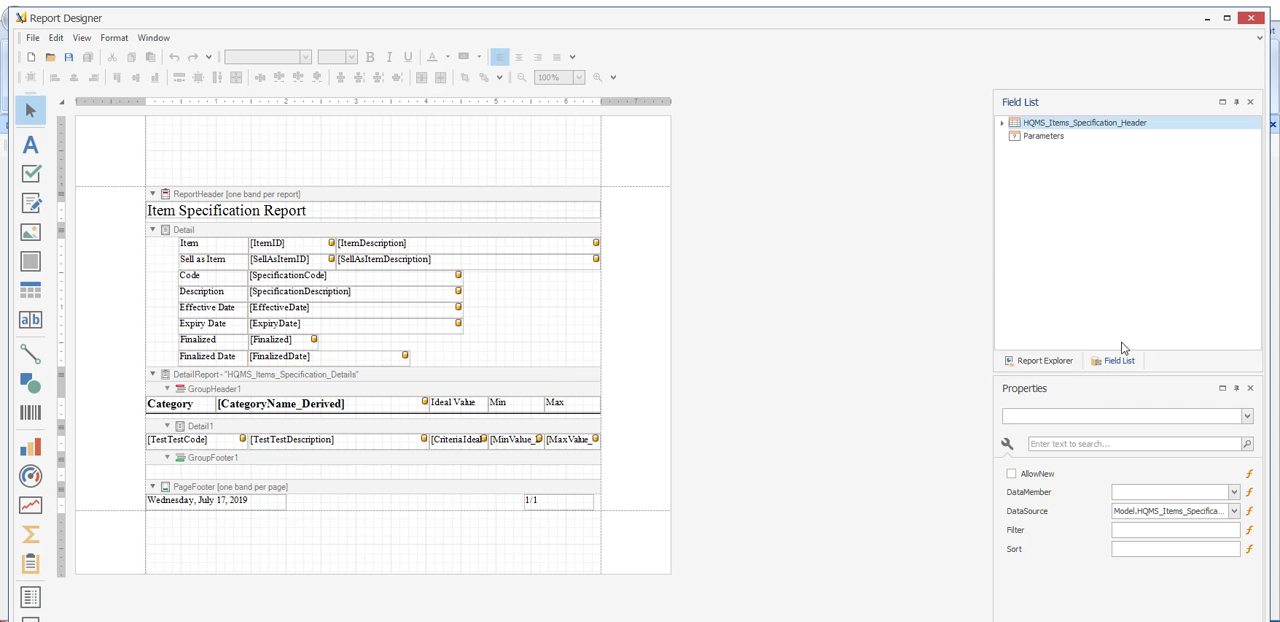
{"action": "left_click", "coordinate": [1005, 124]}
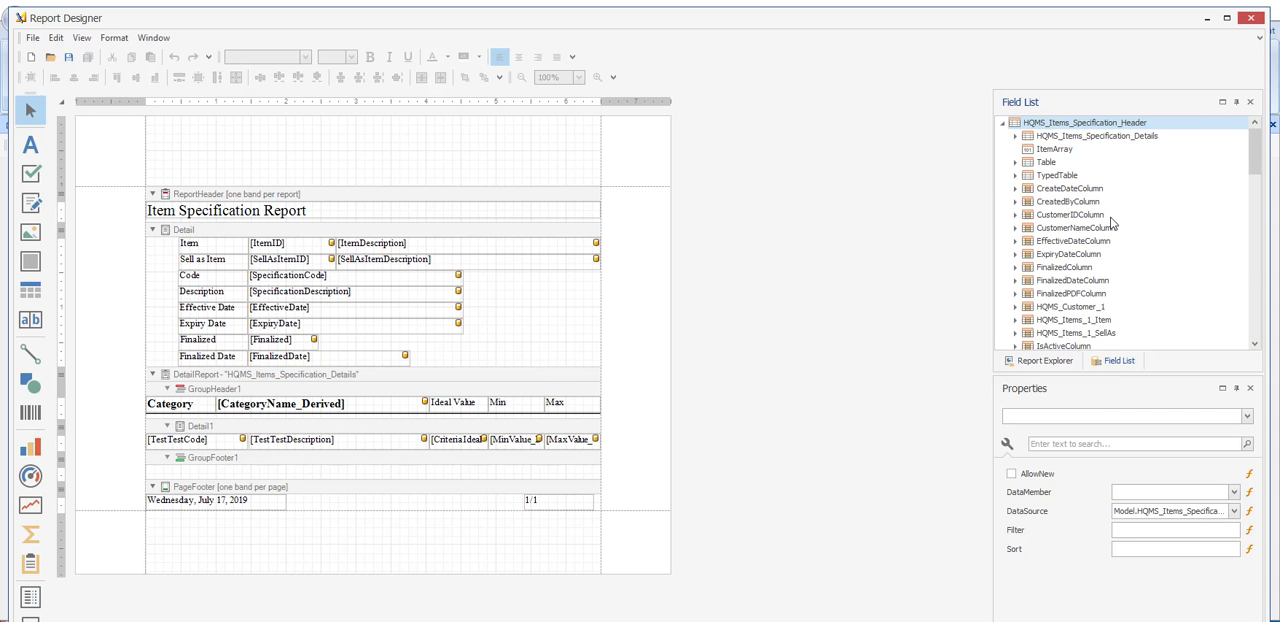
{"action": "scroll", "coordinate": [1100, 232], "scroll_direction": "down", "scroll_amount": 10}
{"action": "scroll", "coordinate": [1105, 240], "scroll_direction": "up", "scroll_amount": 1}
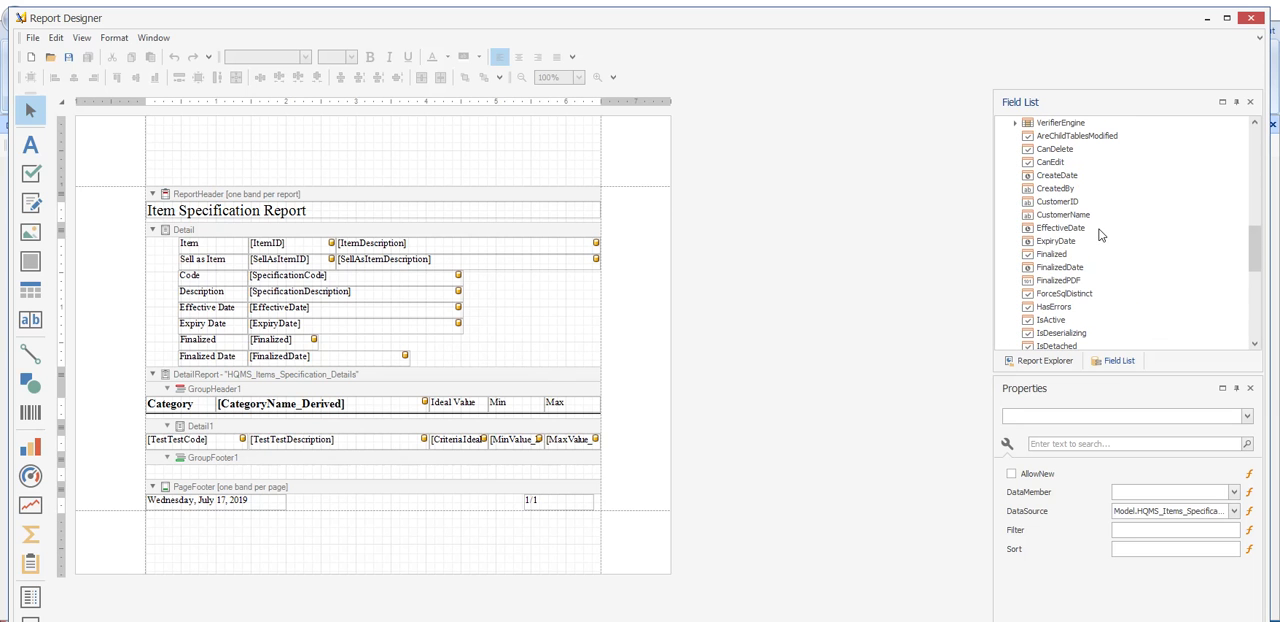
{"action": "left_click", "coordinate": [1052, 221]}
{"action": "left_click_drag", "start_coordinate": [1066, 220], "coordinate": [587, 341]}
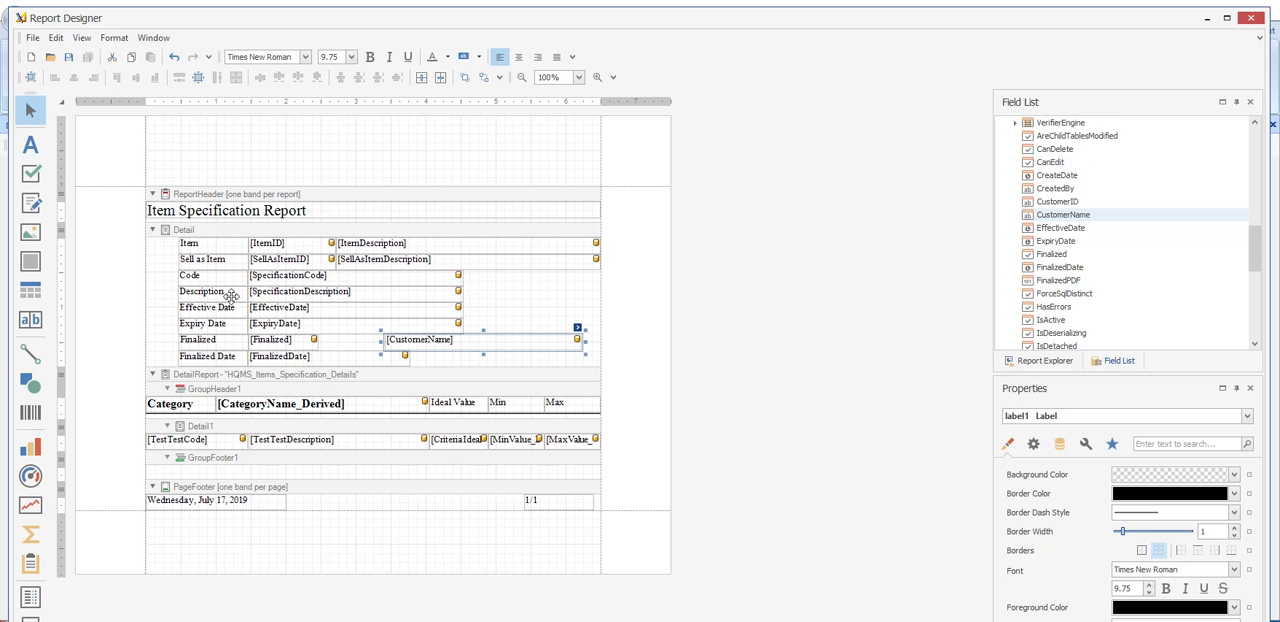
- Delete the Description and Code labels with their SpecificationDescription and SpecificationCode fields from the Detail band
{"action": "left_click", "coordinate": [268, 292]}
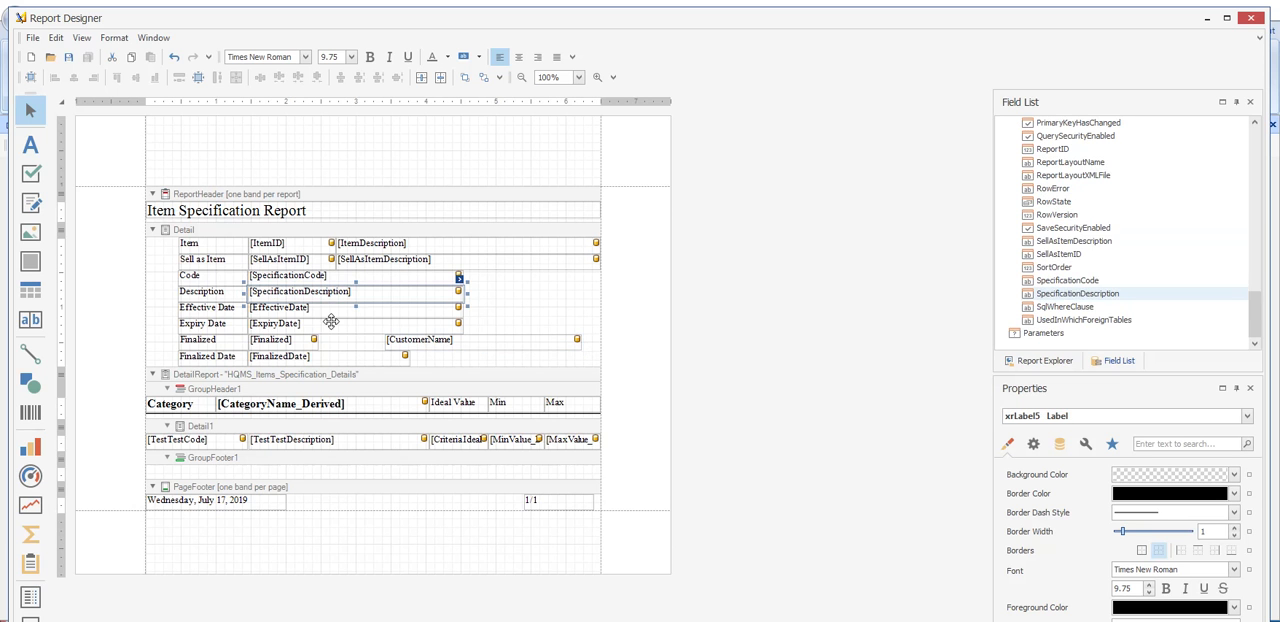
{"action": "key", "text": "Delete"}
{"action": "left_click", "coordinate": [206, 290]}
{"action": "key", "text": "Delete"}
{"action": "left_click", "coordinate": [289, 277]}
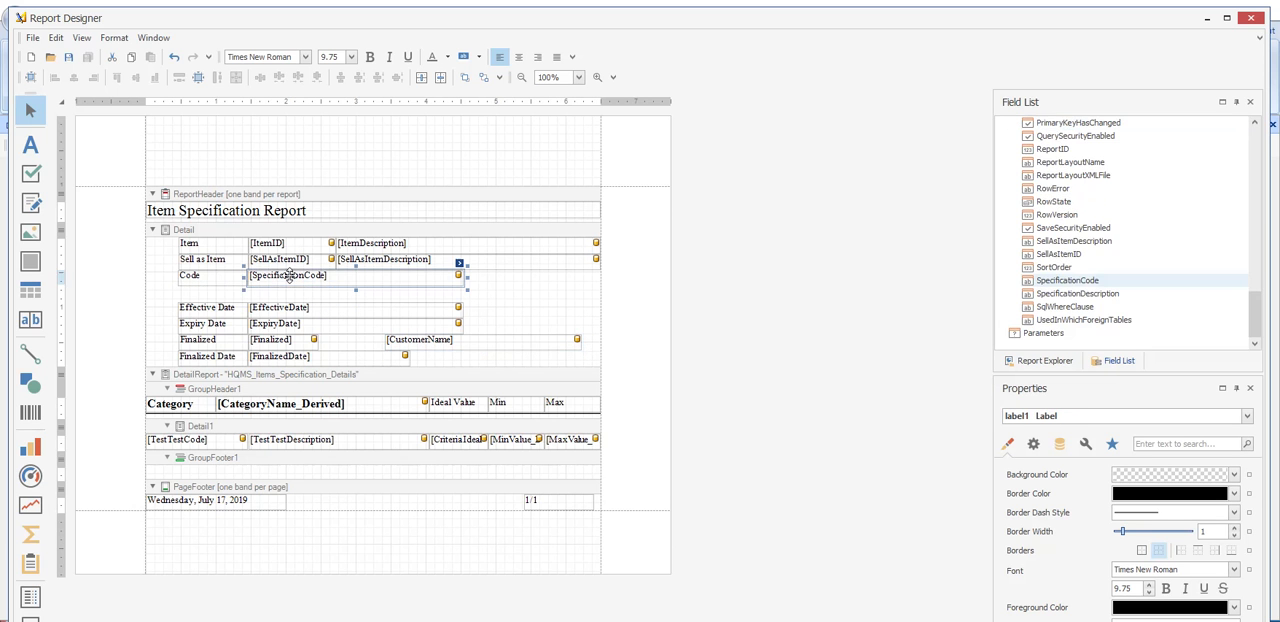
{"action": "key", "text": "Delete"}
{"action": "left_click", "coordinate": [206, 277]}
{"action": "key", "text": "Delete"}
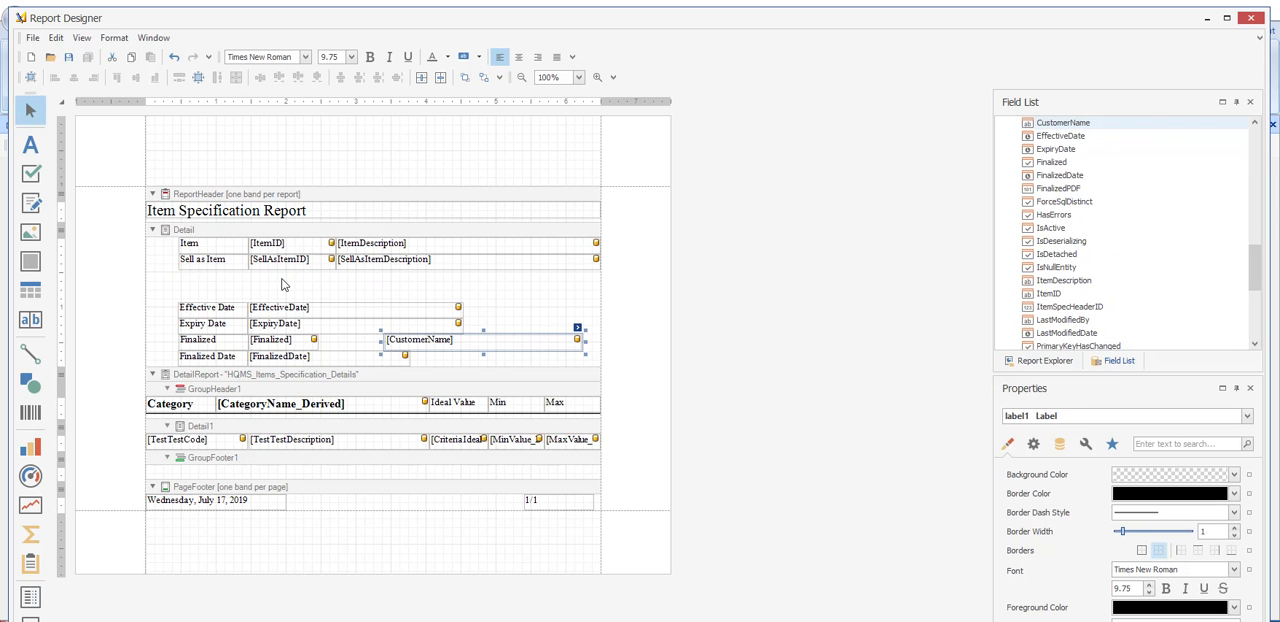
- Delete the Sell as Item and Expiry Date rows, including their labels and data fields, from the Detail band
{"action": "left_click", "coordinate": [205, 261]}
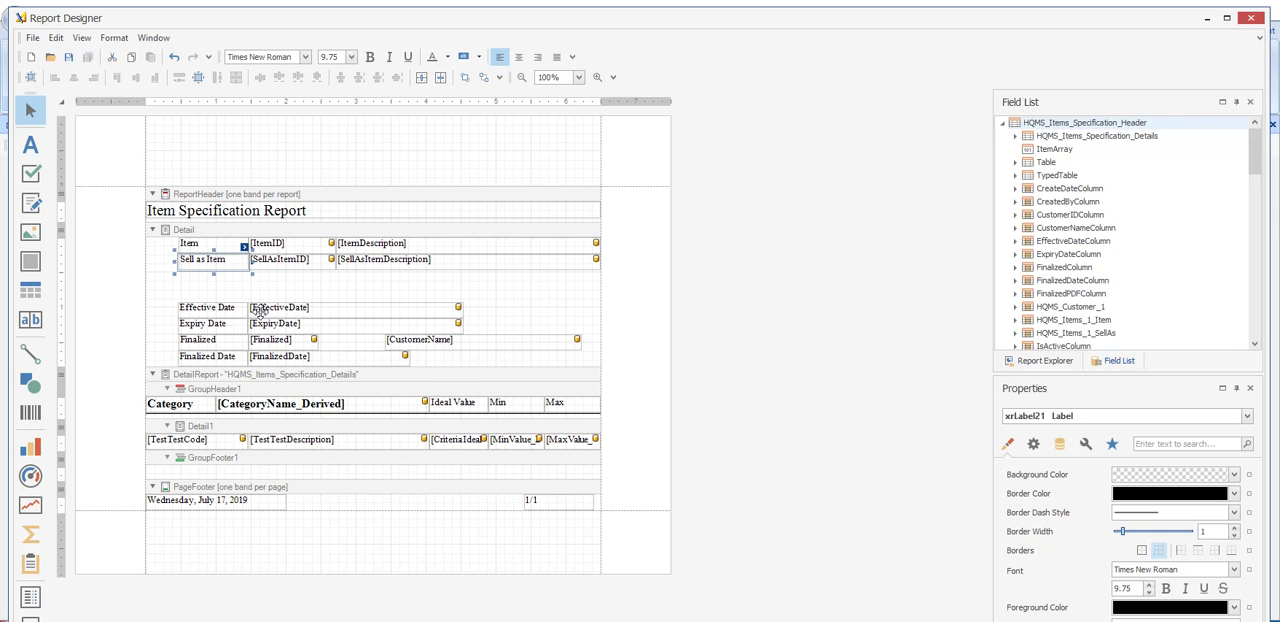
{"action": "key", "text": "Delete"}
{"action": "left_click", "coordinate": [290, 259]}
{"action": "key", "text": "Delete"}
{"action": "left_click", "coordinate": [372, 260]}
{"action": "key", "text": "Delete"}
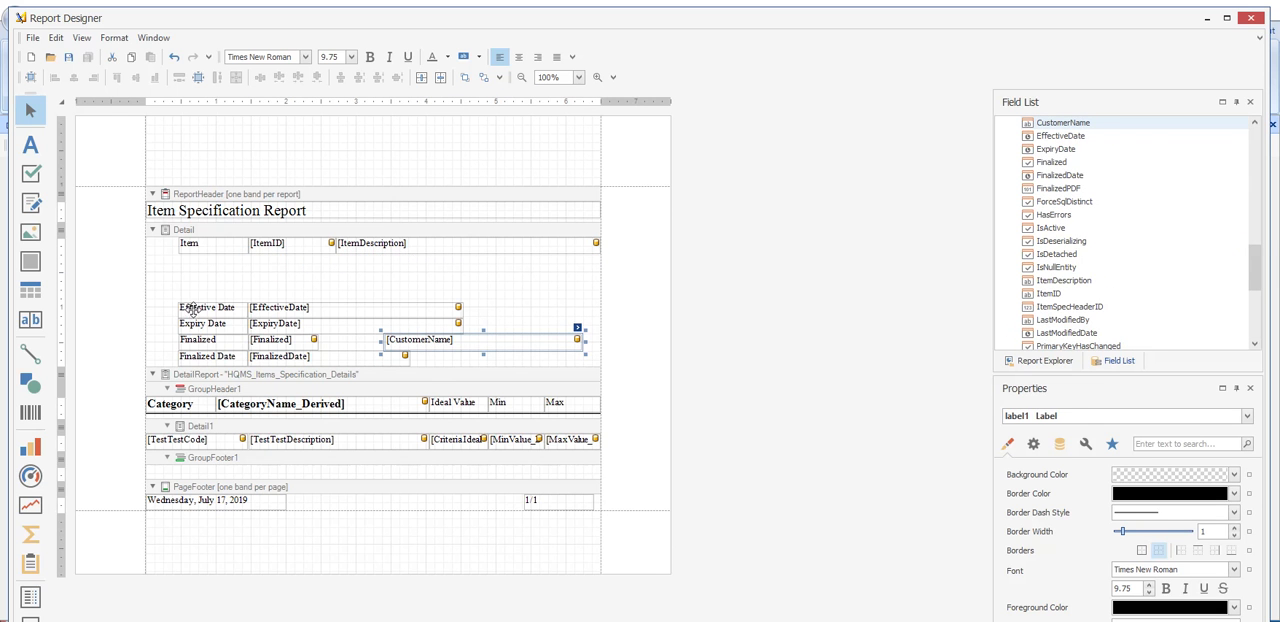
{"action": "left_click", "coordinate": [207, 327]}
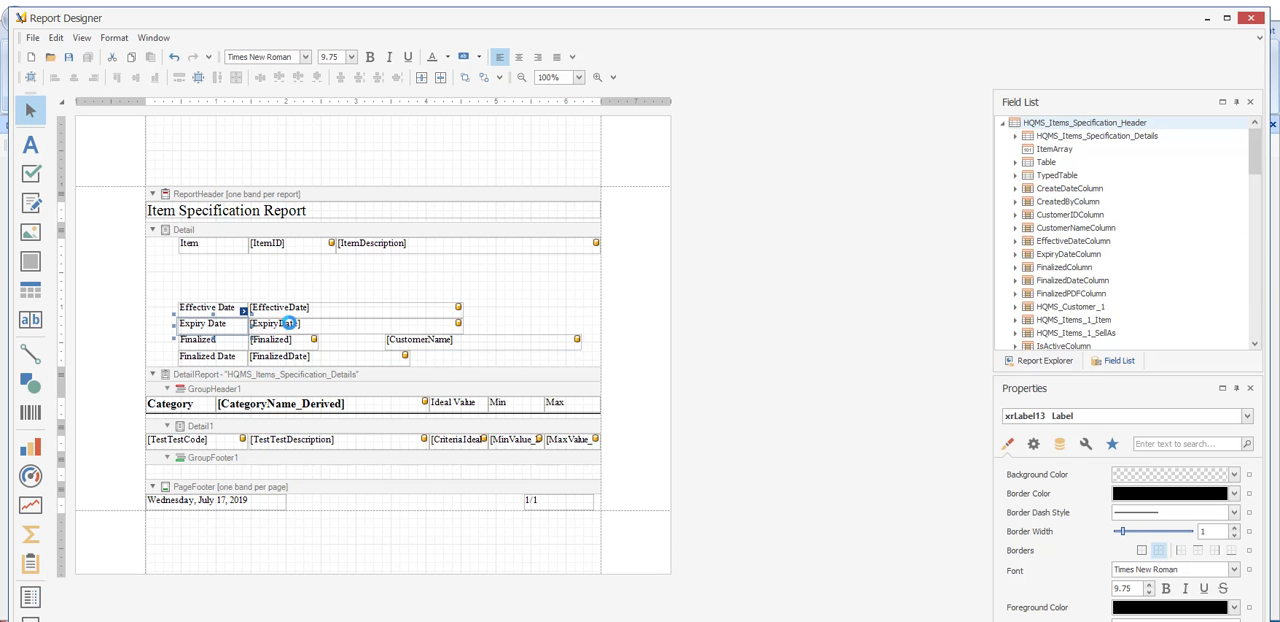
{"action": "key", "text": "Delete"}
{"action": "key", "text": "Delete"}
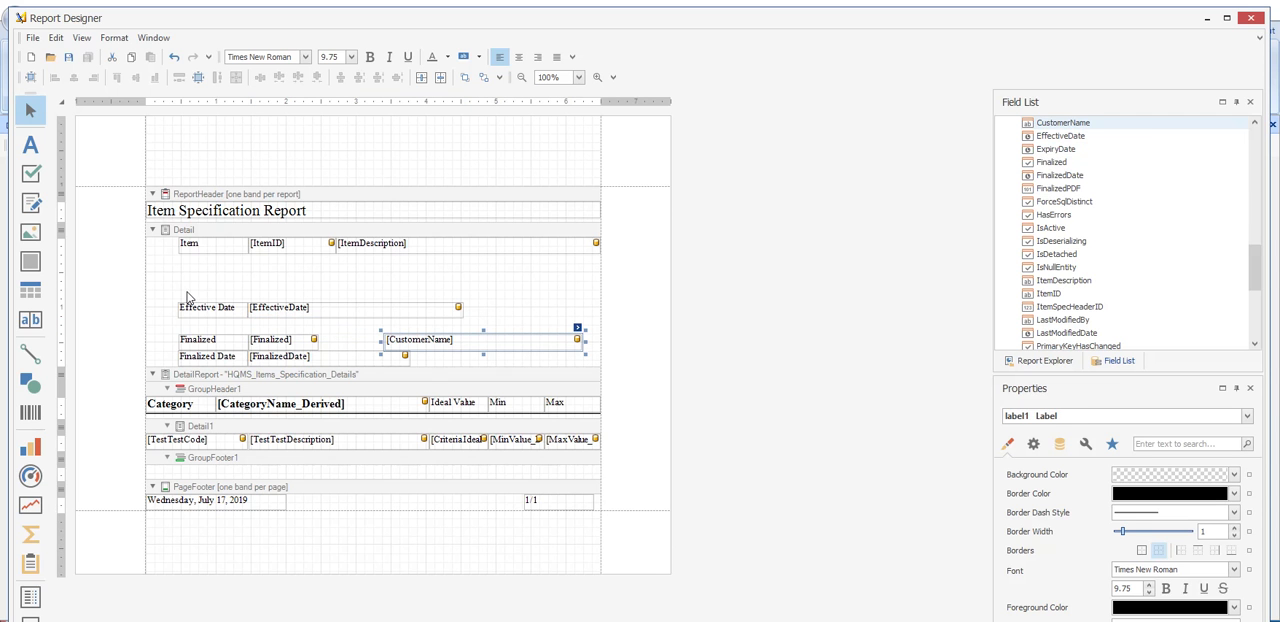
- Move the Effective Date, Finalized and Finalized Date rows with the CustomerName field up directly beneath the Item row
{"action": "left_click_drag", "start_coordinate": [170, 298], "coordinate": [490, 330]}
{"action": "left_click_drag", "start_coordinate": [308, 314], "coordinate": [298, 270]}
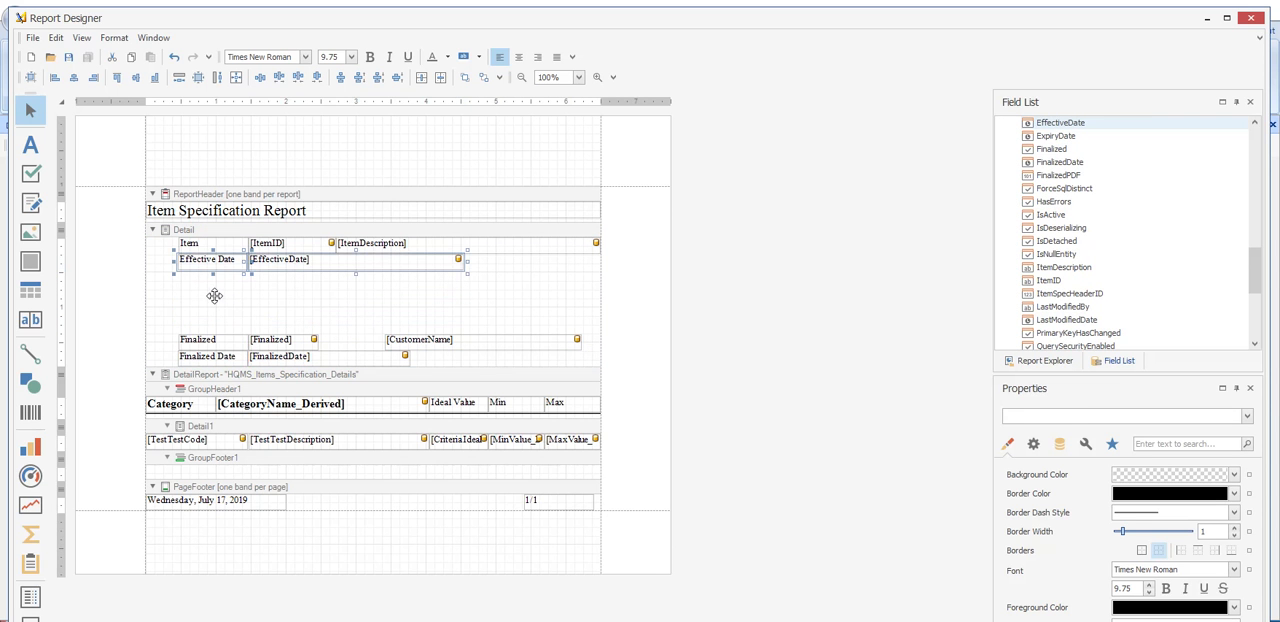
{"action": "left_click_drag", "start_coordinate": [171, 320], "coordinate": [598, 382]}
{"action": "left_click_drag", "start_coordinate": [289, 341], "coordinate": [292, 278]}
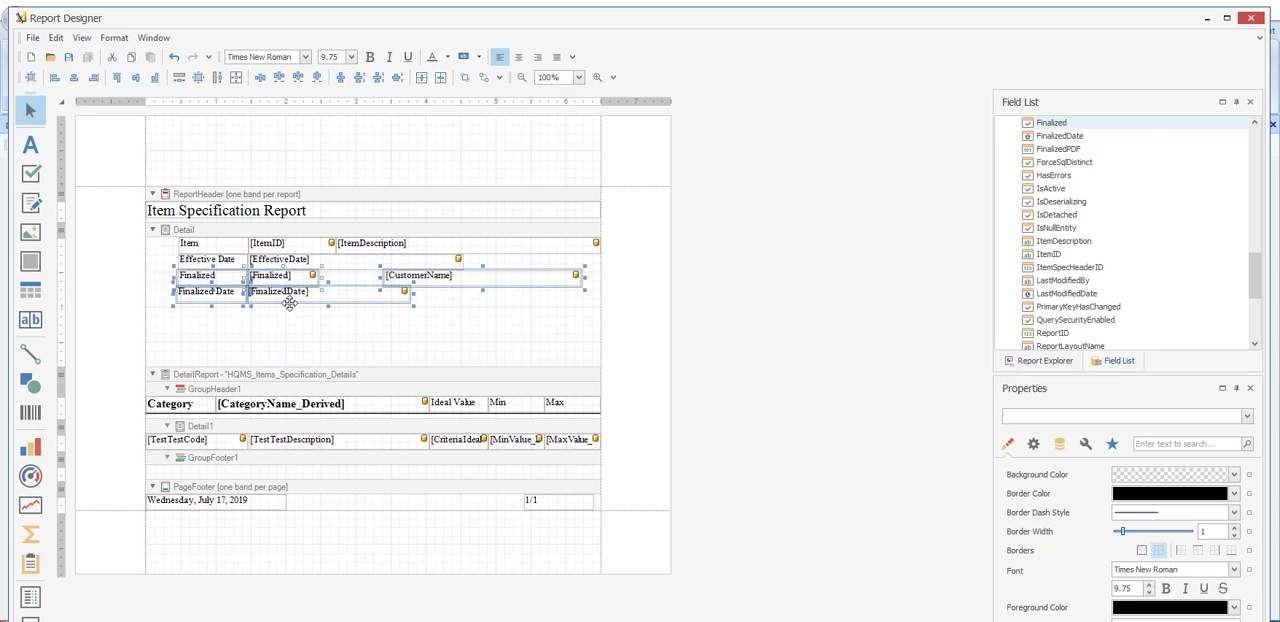
- Shorten the Detail band to end just below the Finalized Date row and save the report layout
{"action": "left_click", "coordinate": [253, 368]}
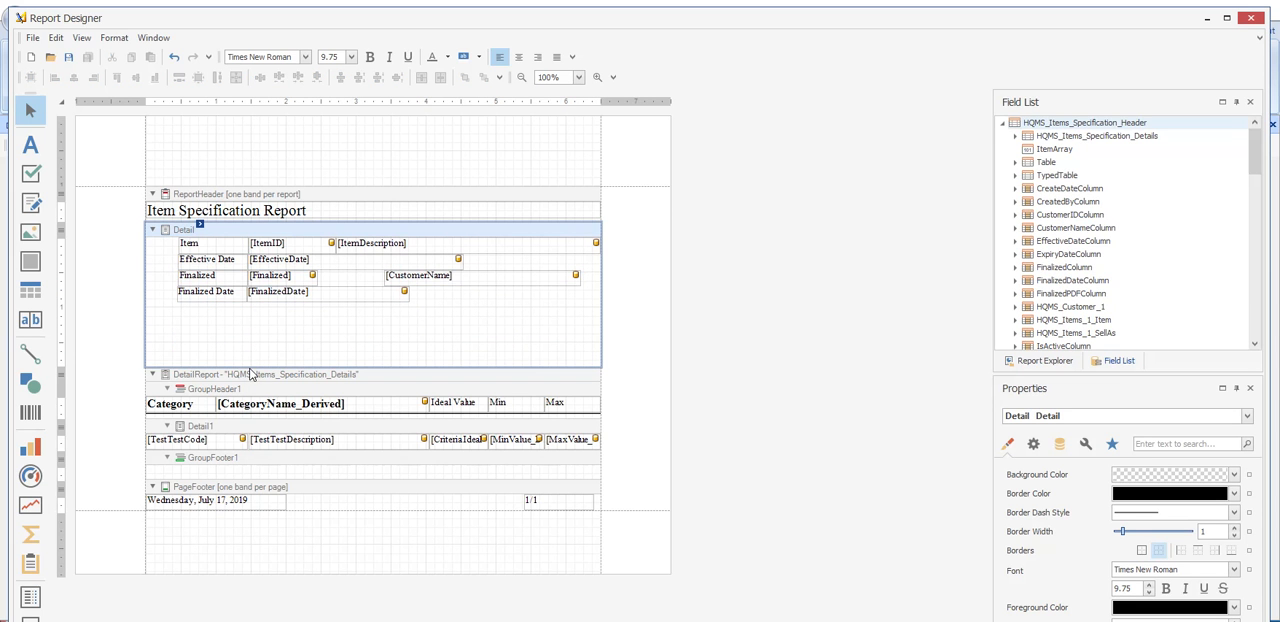
{"action": "left_click_drag", "start_coordinate": [253, 368], "coordinate": [253, 304]}
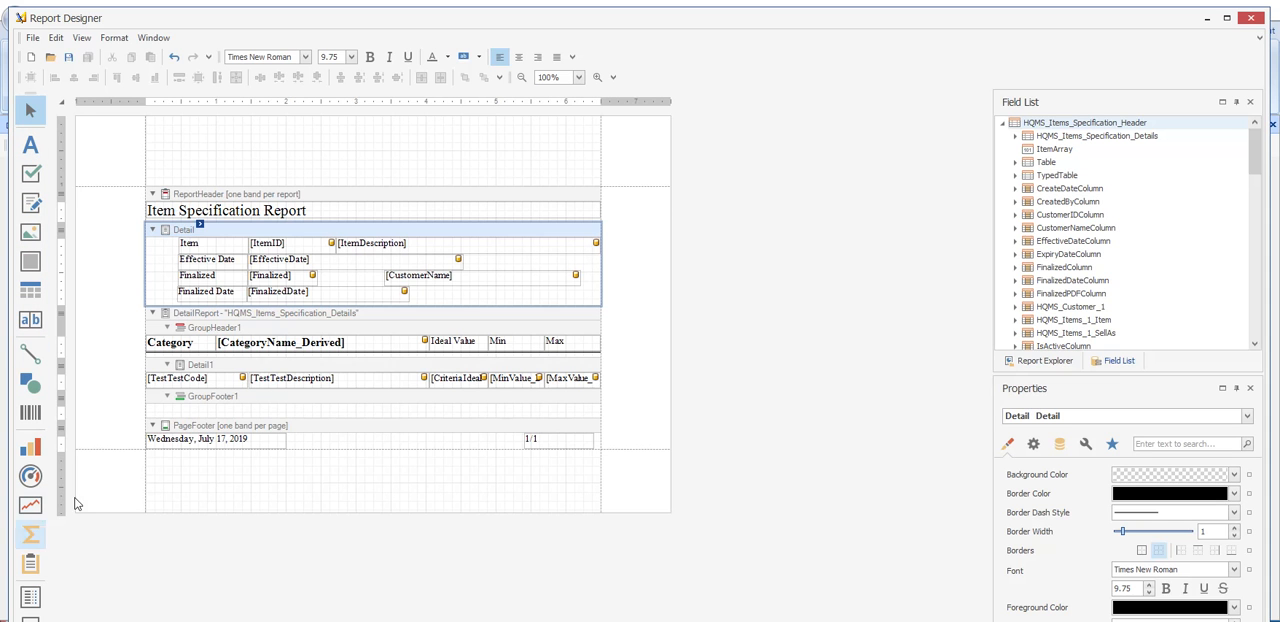
{"action": "left_click", "coordinate": [295, 148]}
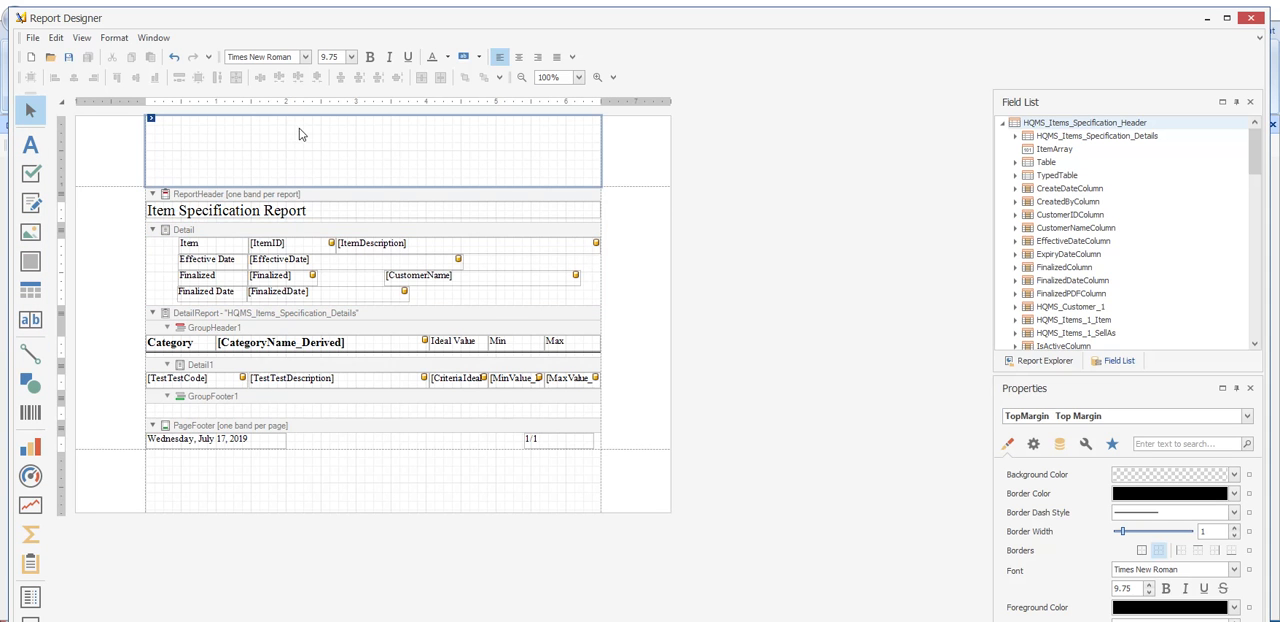
{"action": "left_click", "coordinate": [69, 60]}
- Extend the report header title to read "Item Specification Report - AARONFITZ Specific"
{"action": "left_click", "coordinate": [338, 210]}
{"action": "double_click", "coordinate": [338, 210]}
{"action": "left_click", "coordinate": [375, 210]}
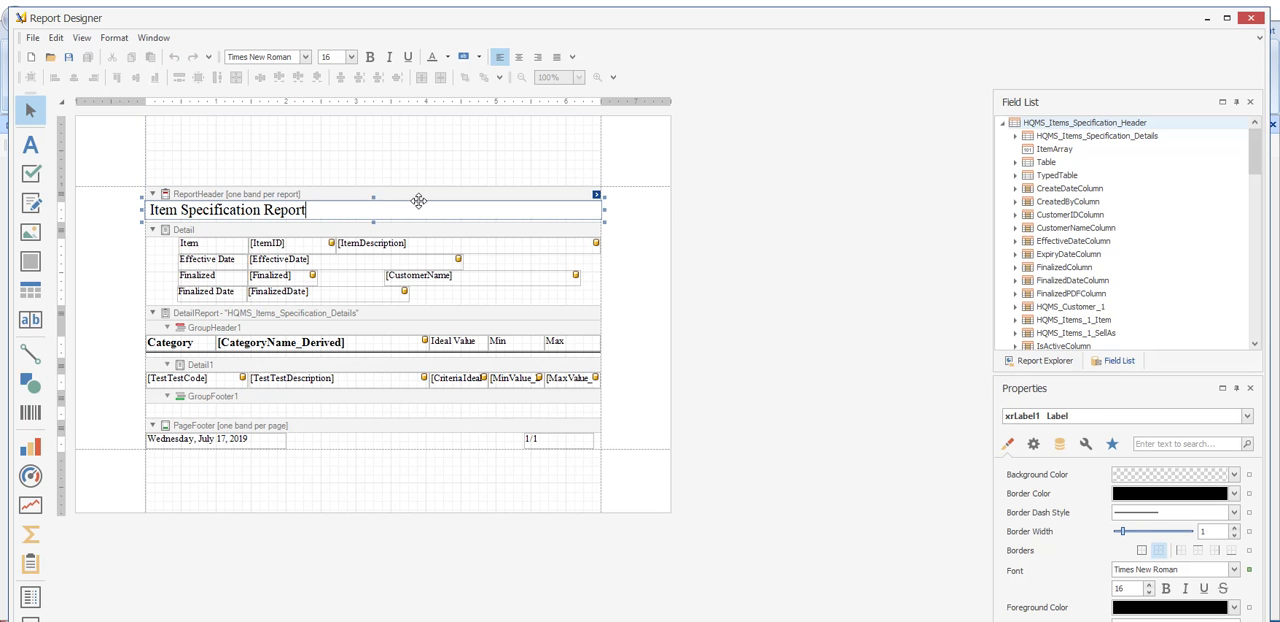
{"action": "type", "text": "- AARONFIT"}
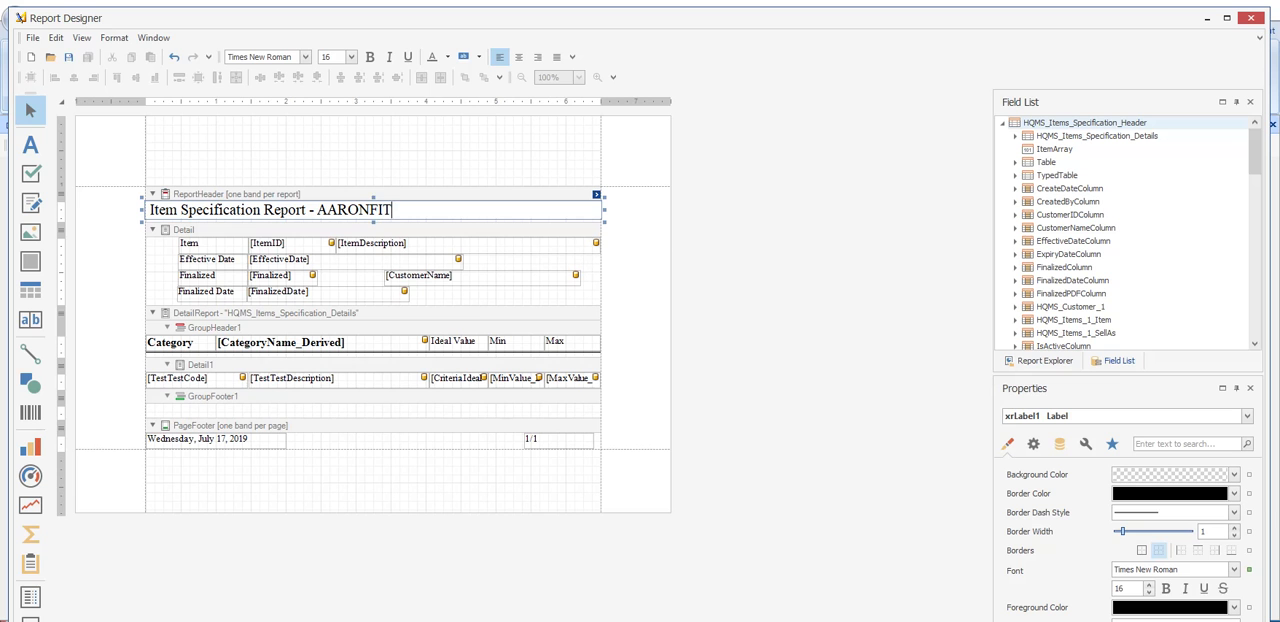
{"action": "type", "text": "Z Specific"}
{"action": "left_click", "coordinate": [266, 131]}
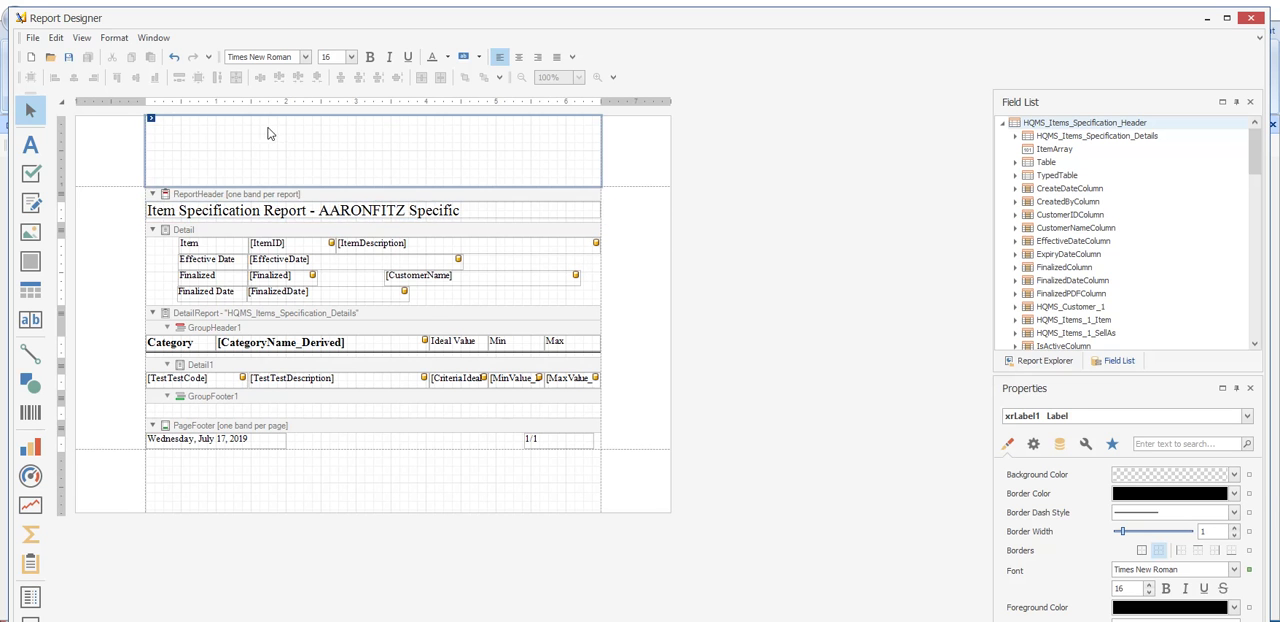
- Save the report layout, close the designer and save the AARONFItz Item Spec report record
{"action": "left_click", "coordinate": [69, 60]}
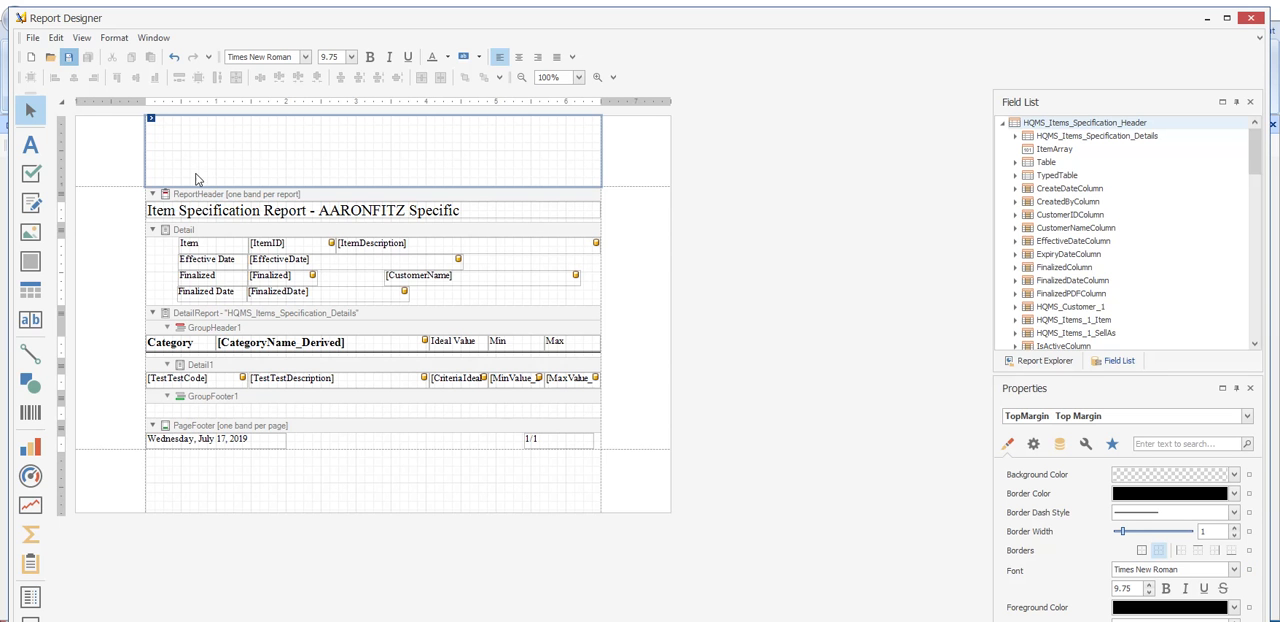
{"action": "left_click", "coordinate": [1250, 22]}
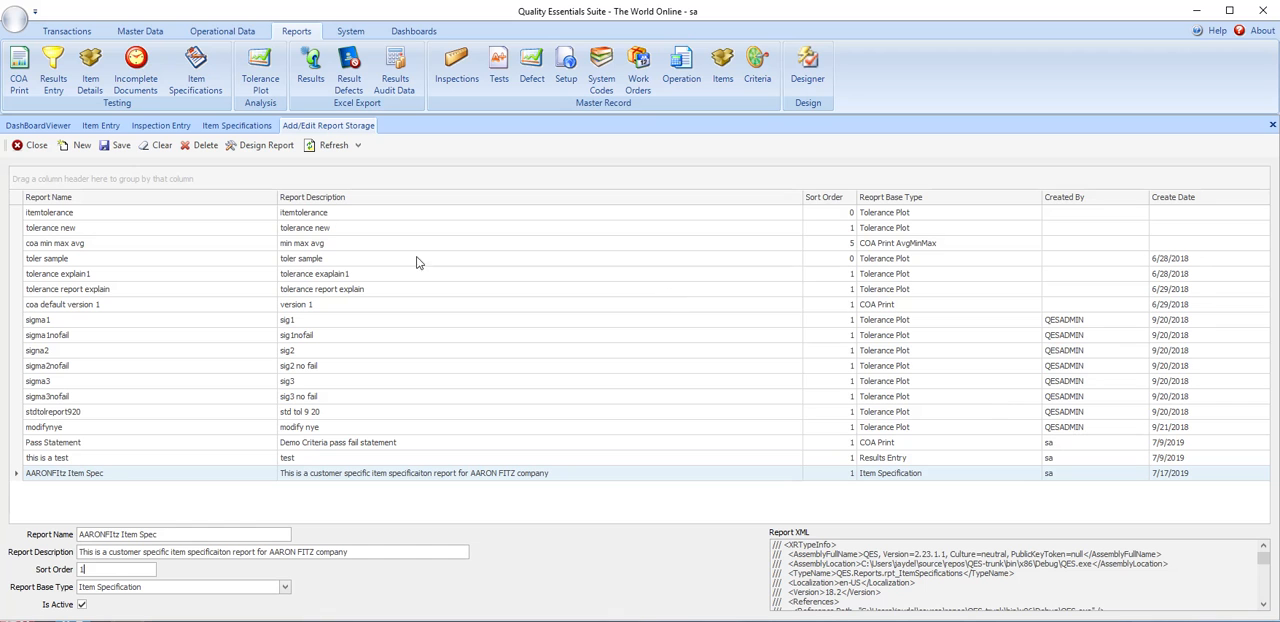
{"action": "left_click", "coordinate": [110, 146]}
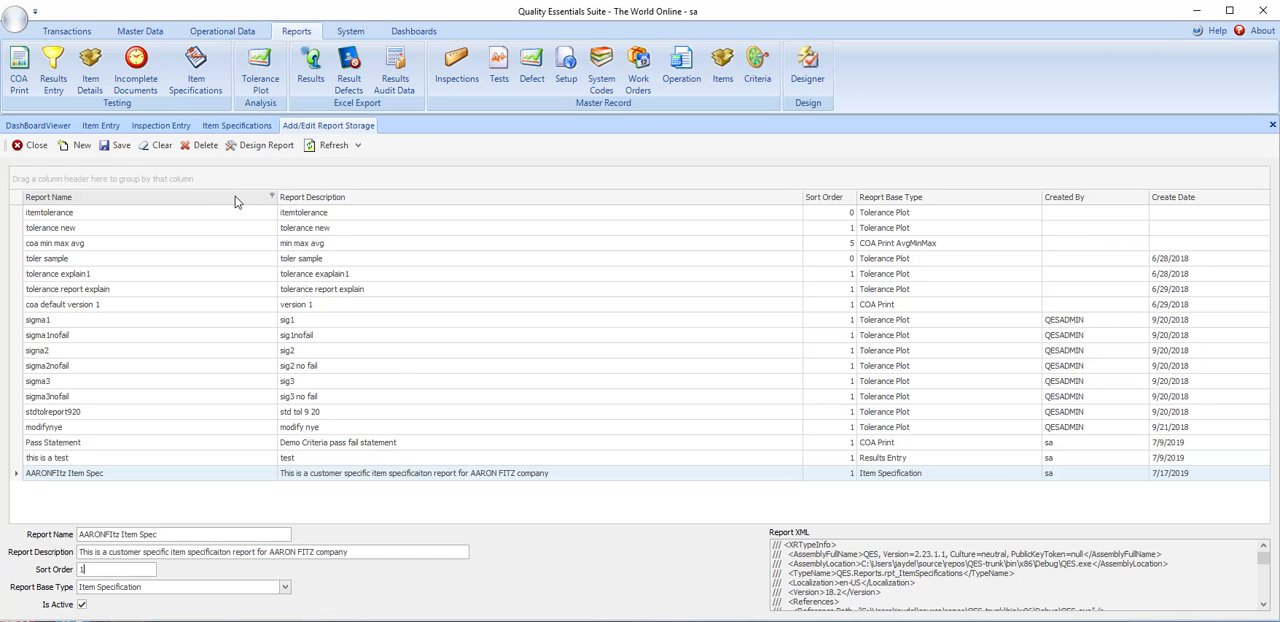
- Create a report record named ExcelExportItemSpecInternal, described "This is our Internal Item spec which we export to excel", with base type Item Specification
{"action": "left_click", "coordinate": [73, 148]}
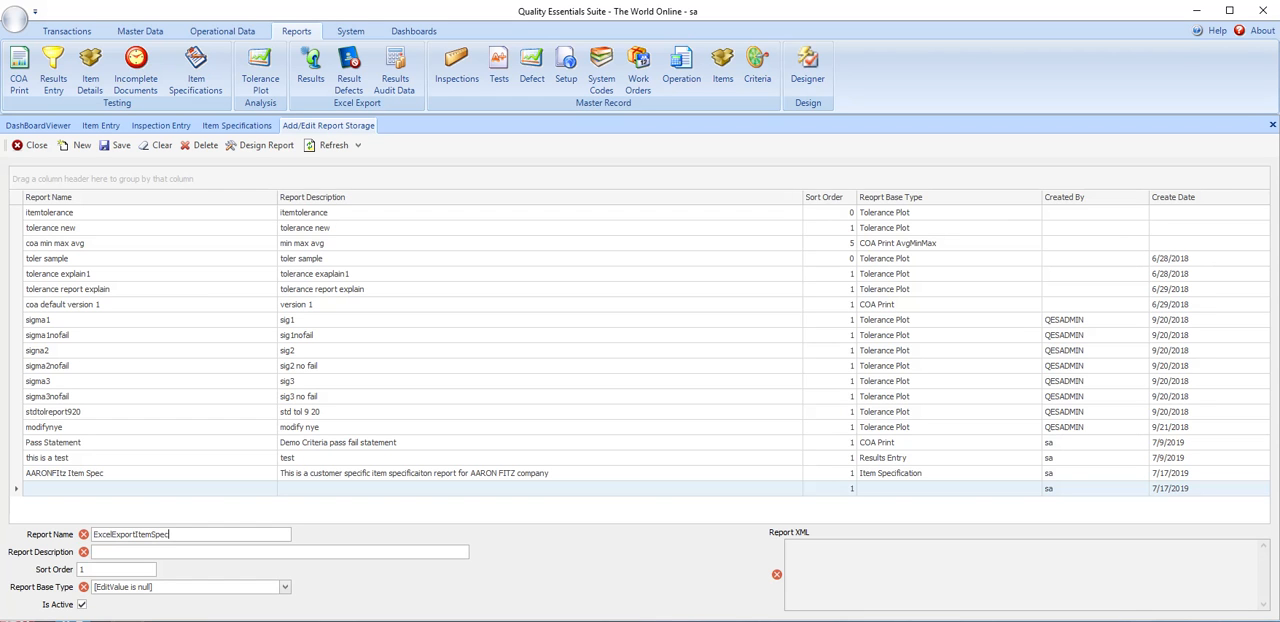
{"action": "key", "text": "Tab"}
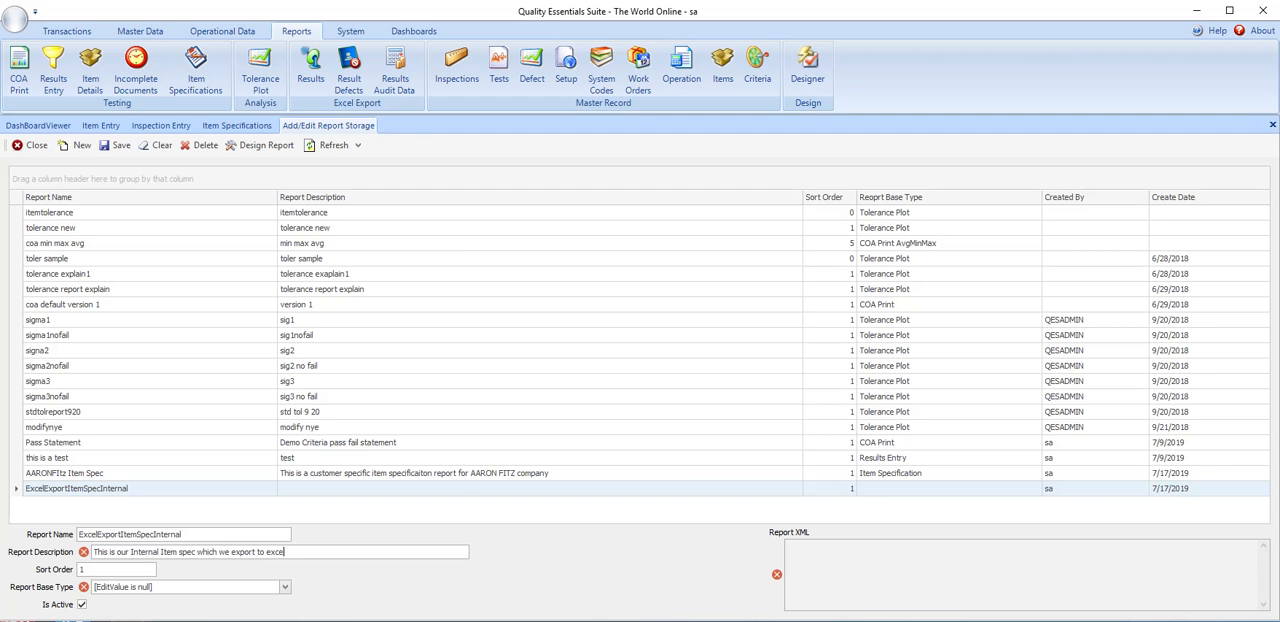
{"action": "key", "text": "Tab"}
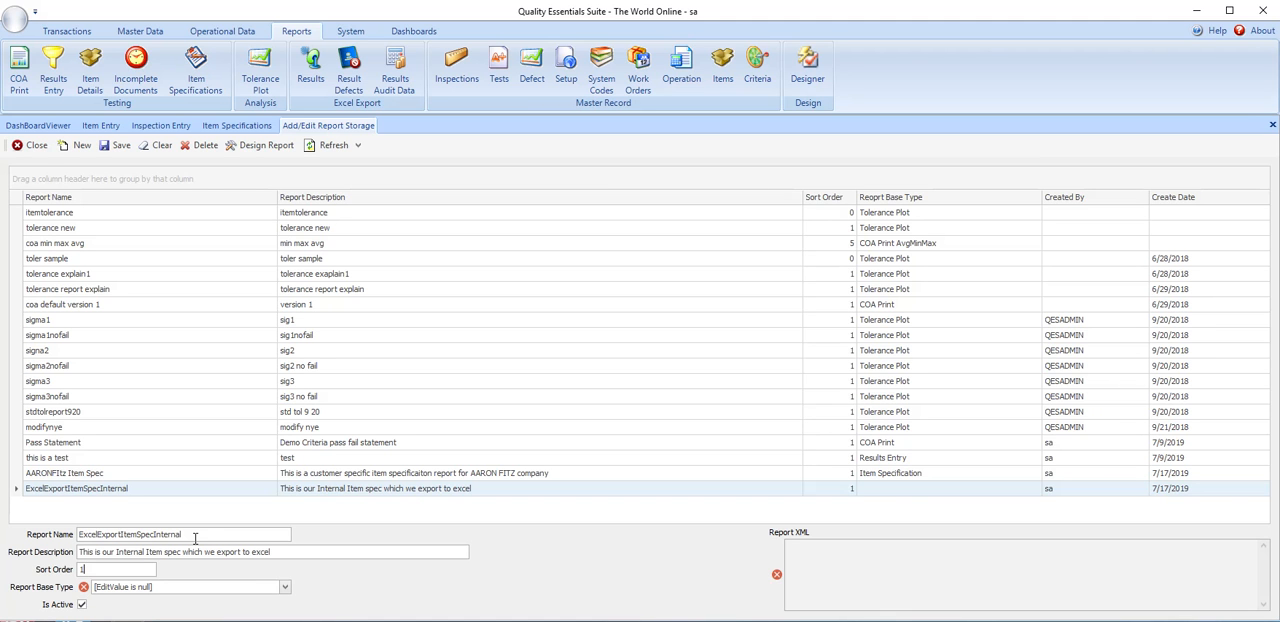
{"action": "left_click", "coordinate": [172, 589]}
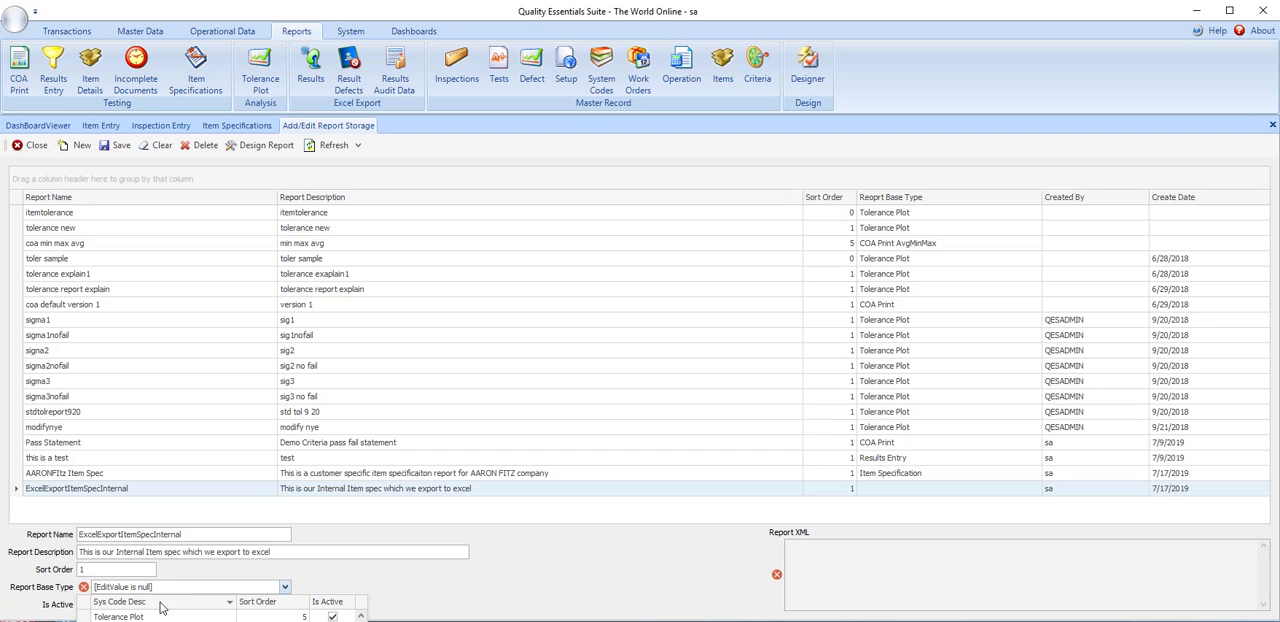
{"action": "left_click", "coordinate": [142, 619]}
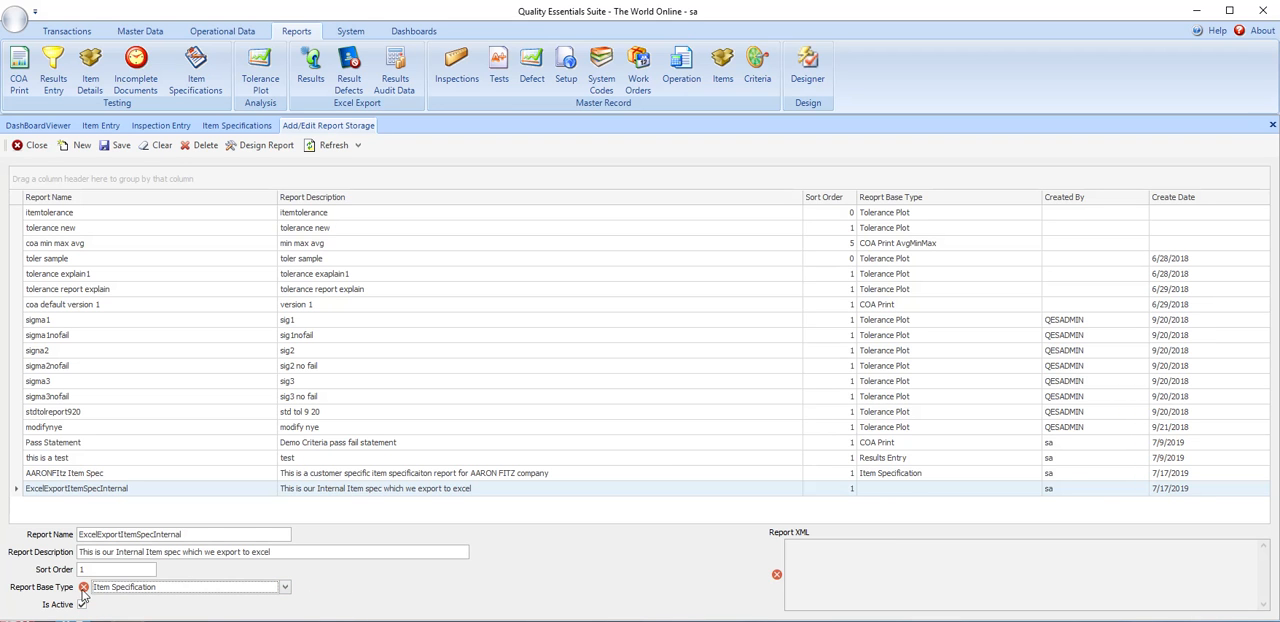
{"action": "left_click", "coordinate": [104, 571]}
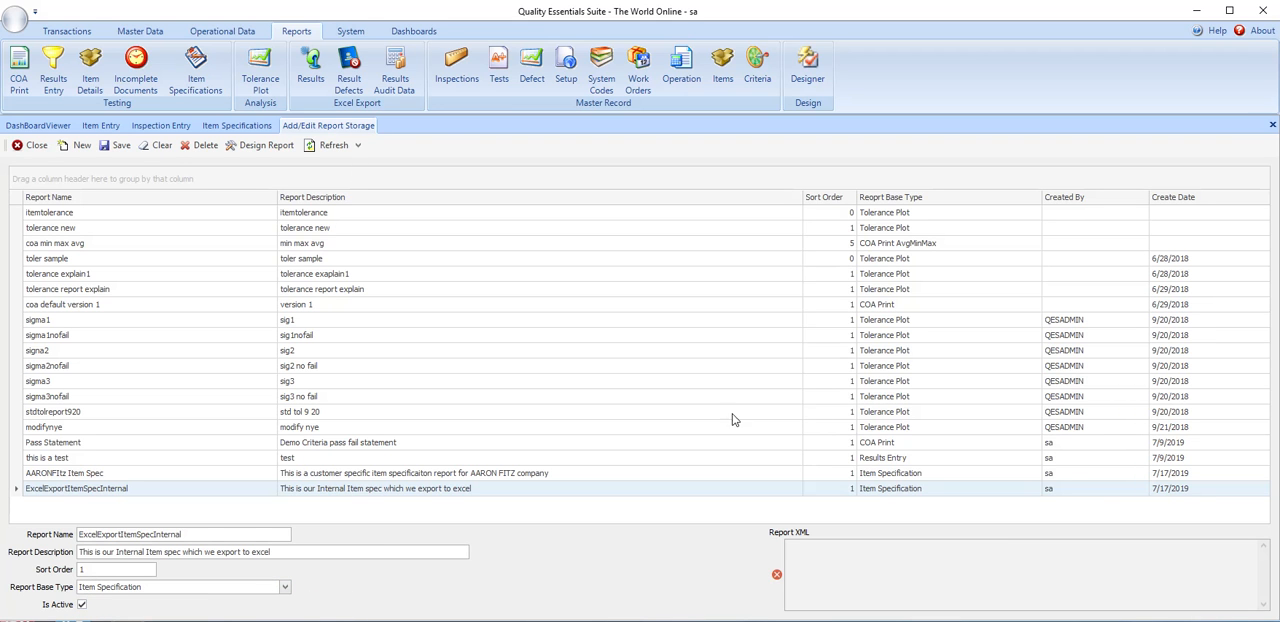
- Open the new report's design and extend its header title to "Item Specification Report Export to Excel"
{"action": "left_click", "coordinate": [260, 148]}
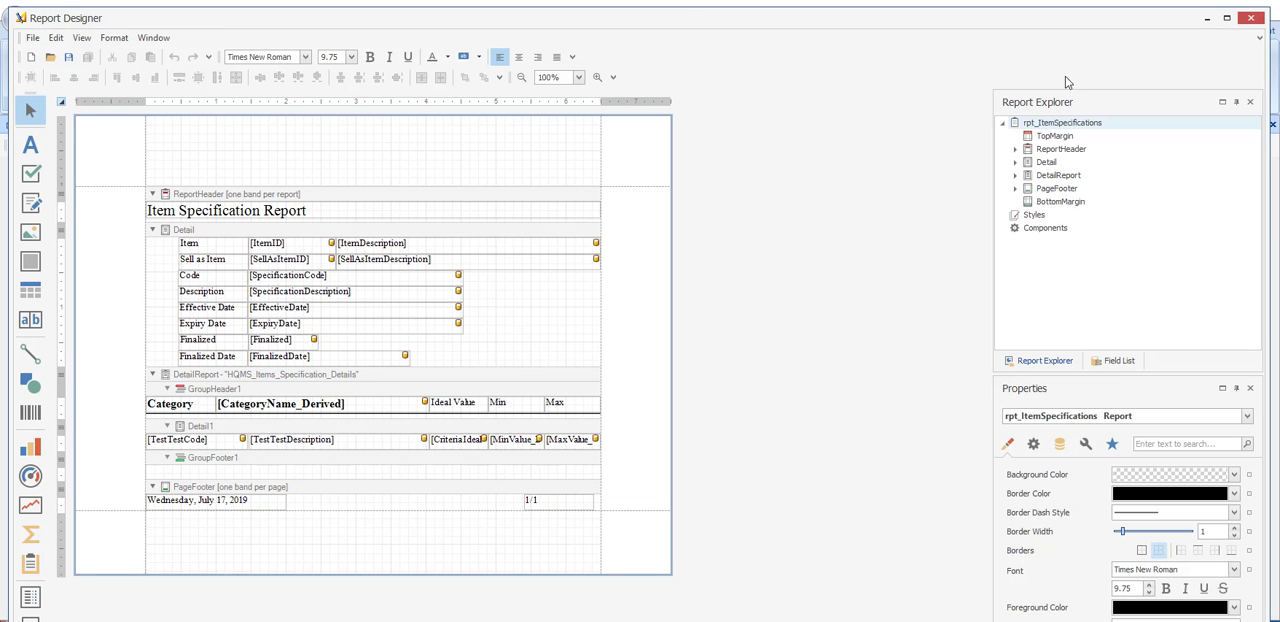
{"action": "left_click", "coordinate": [308, 210]}
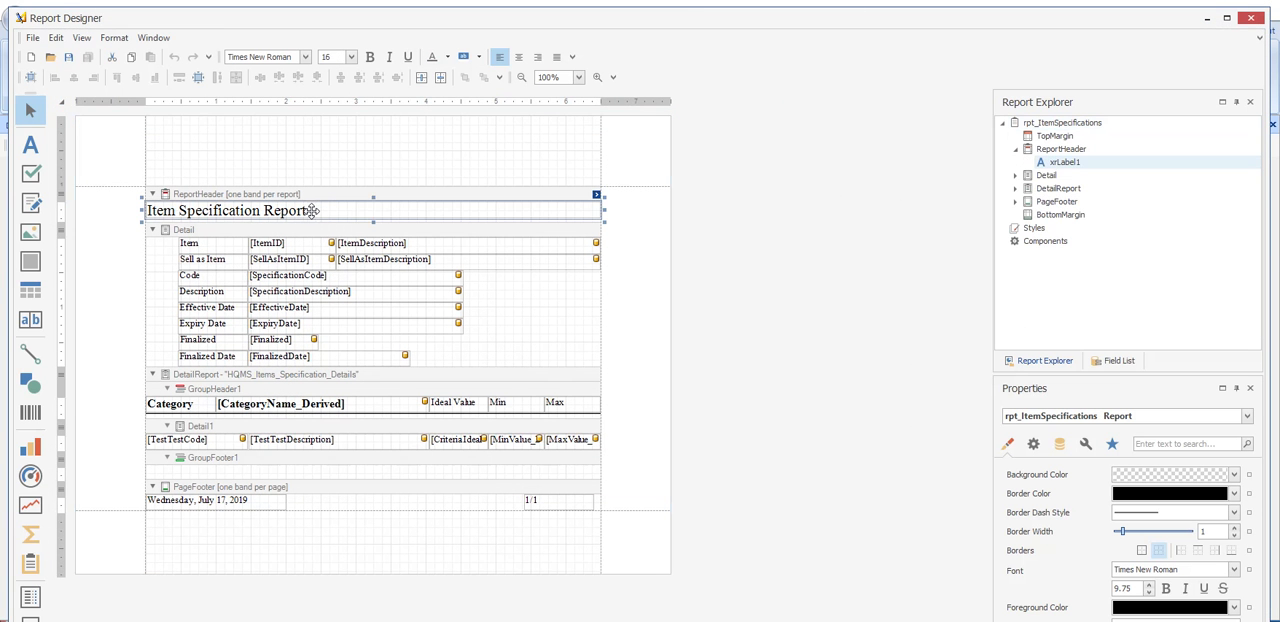
{"action": "double_click", "coordinate": [308, 210]}
{"action": "left_click", "coordinate": [421, 215]}
{"action": "type", "text": "Export to Excel"}
{"action": "left_click", "coordinate": [452, 136]}
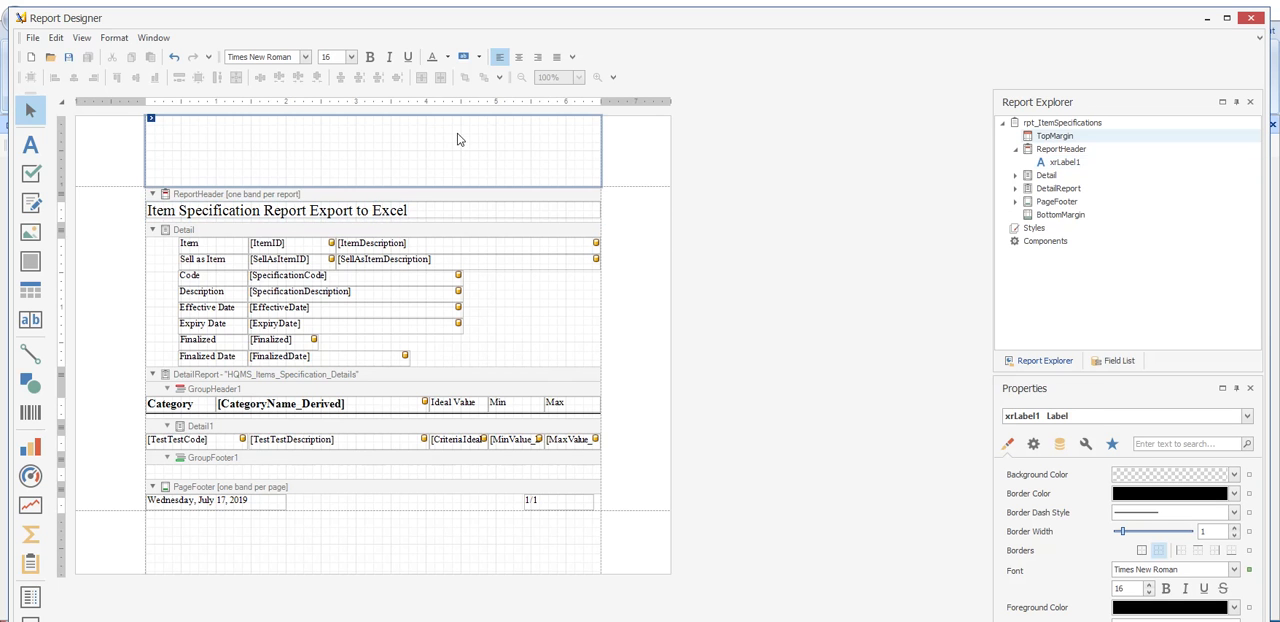
- Centre the header title text, then save the report layout and close the designer
{"action": "left_click", "coordinate": [390, 208]}
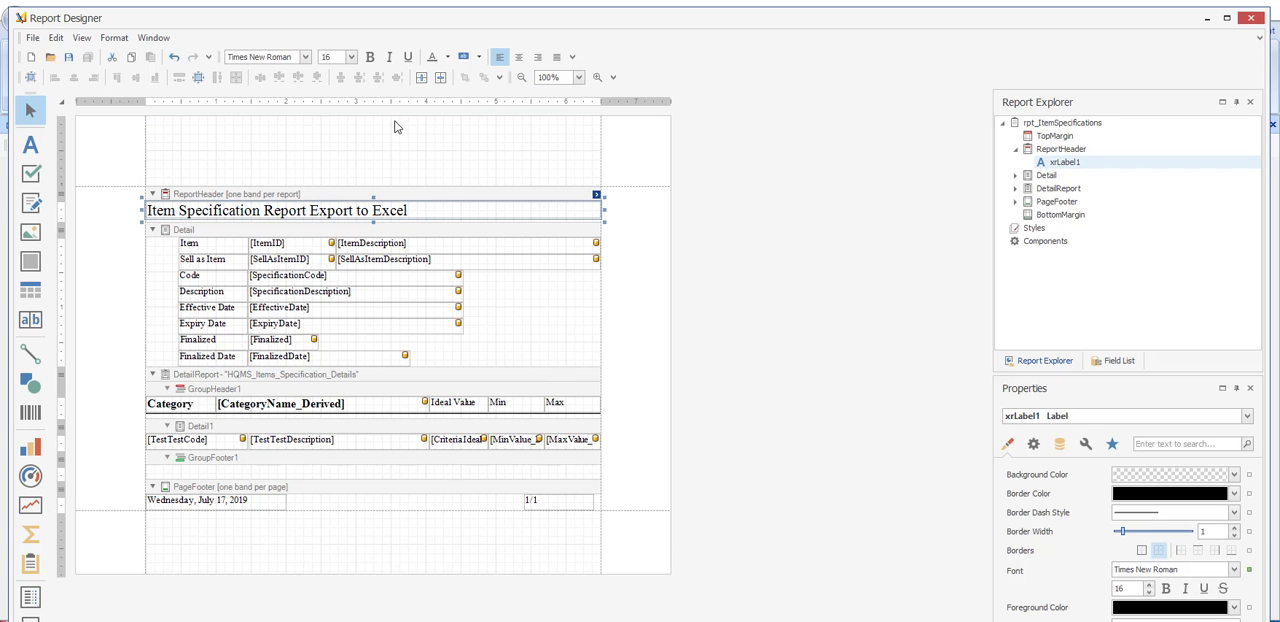
{"action": "left_click", "coordinate": [518, 57]}
{"action": "left_click", "coordinate": [281, 152]}
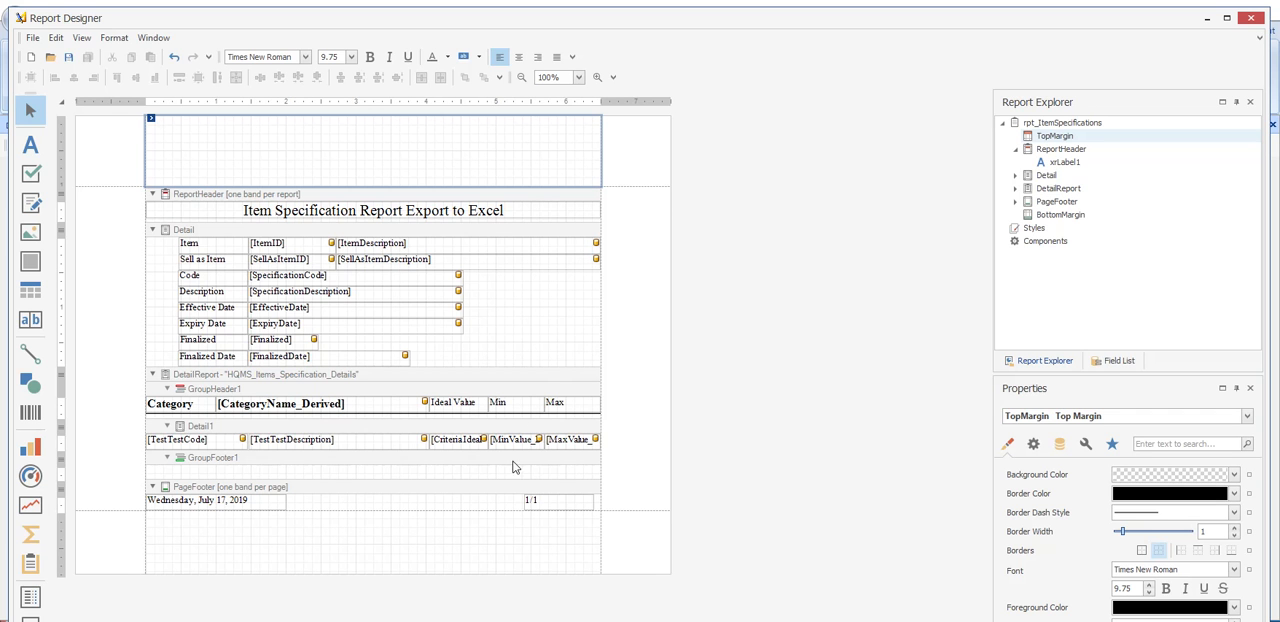
{"action": "left_click", "coordinate": [69, 58]}
{"action": "left_click", "coordinate": [1252, 22]}
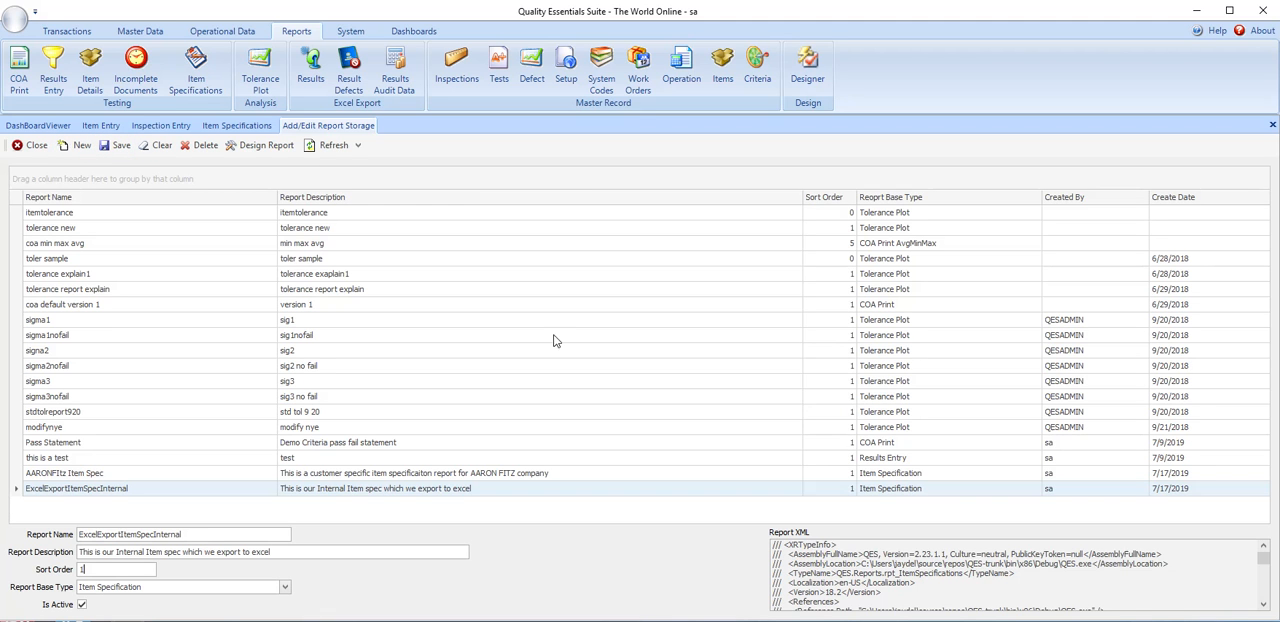
- Refresh Item Specifications and add a specification with code AARONFITZREDCUP and description "This is customer specific specification"
{"action": "left_click", "coordinate": [243, 128]}
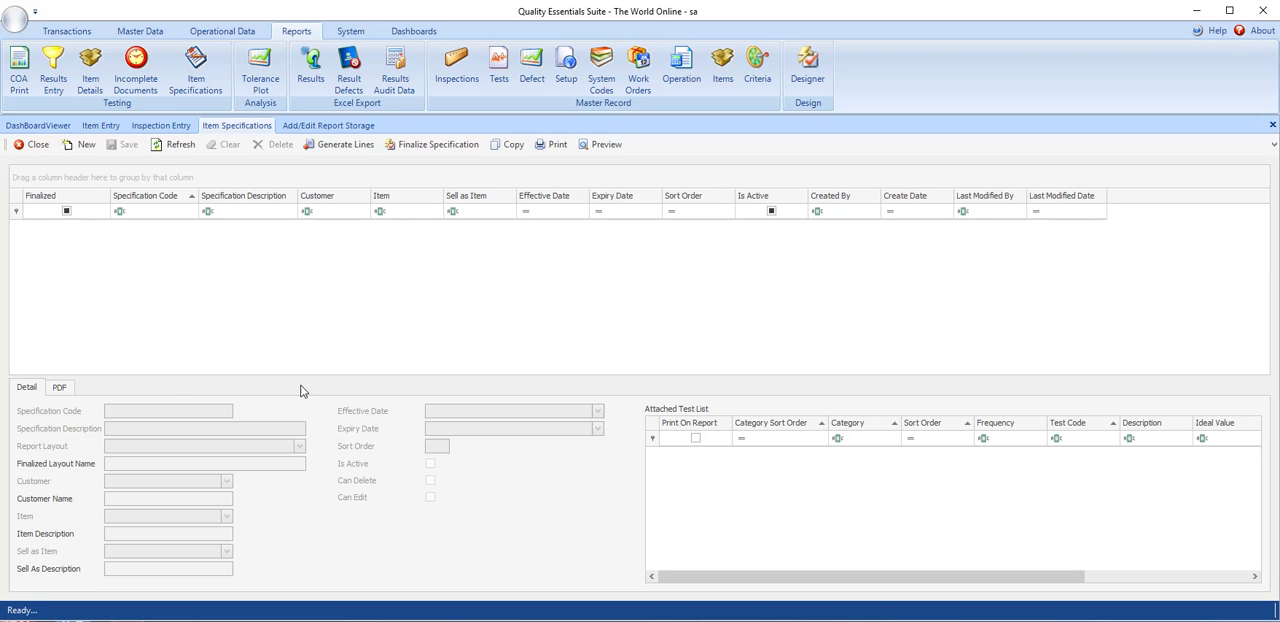
{"action": "left_click", "coordinate": [168, 146]}
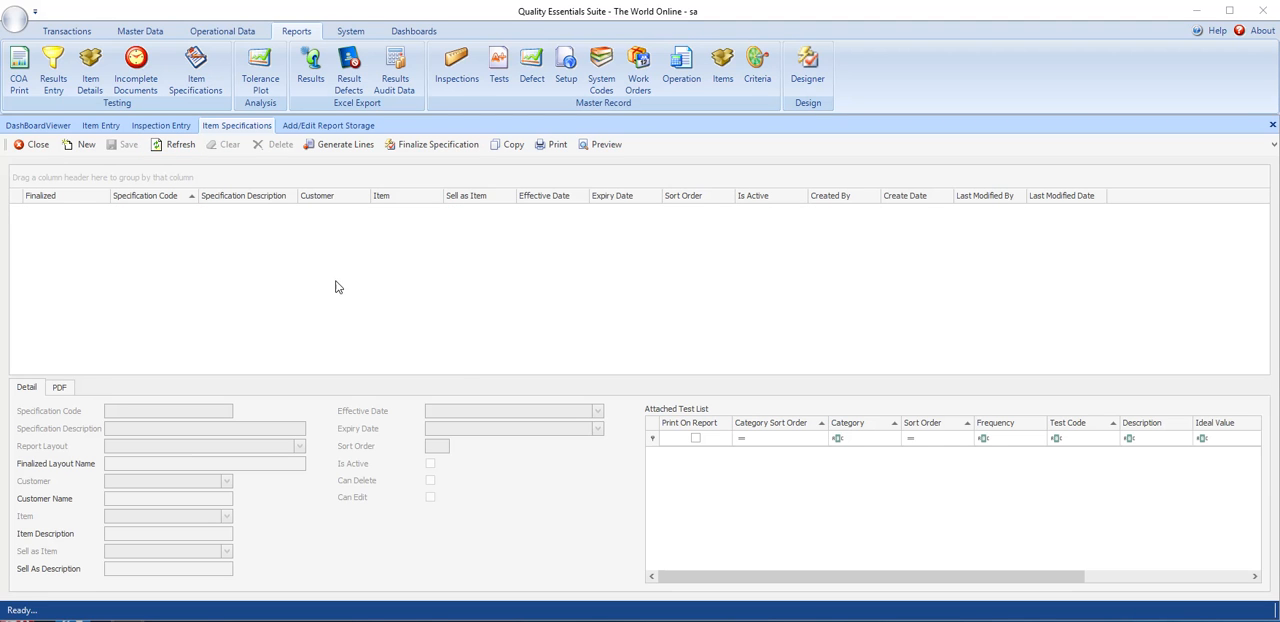
{"action": "left_click", "coordinate": [84, 146]}
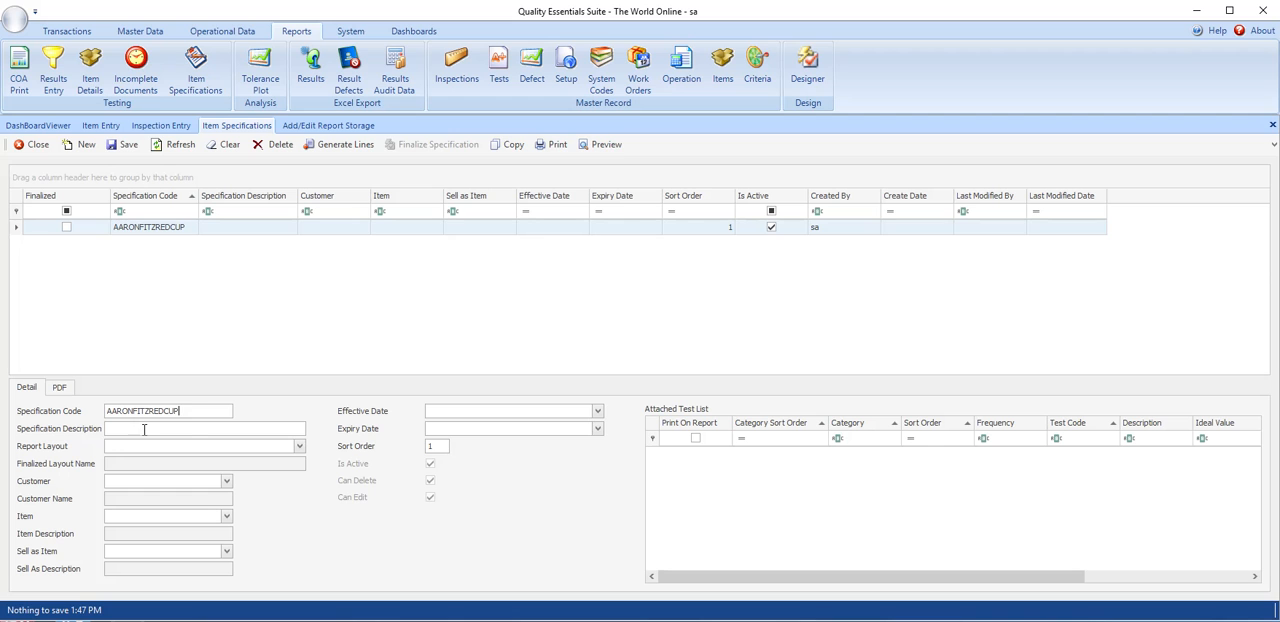
{"action": "type", "text": "his"}
{"action": "key", "text": "Tab"}
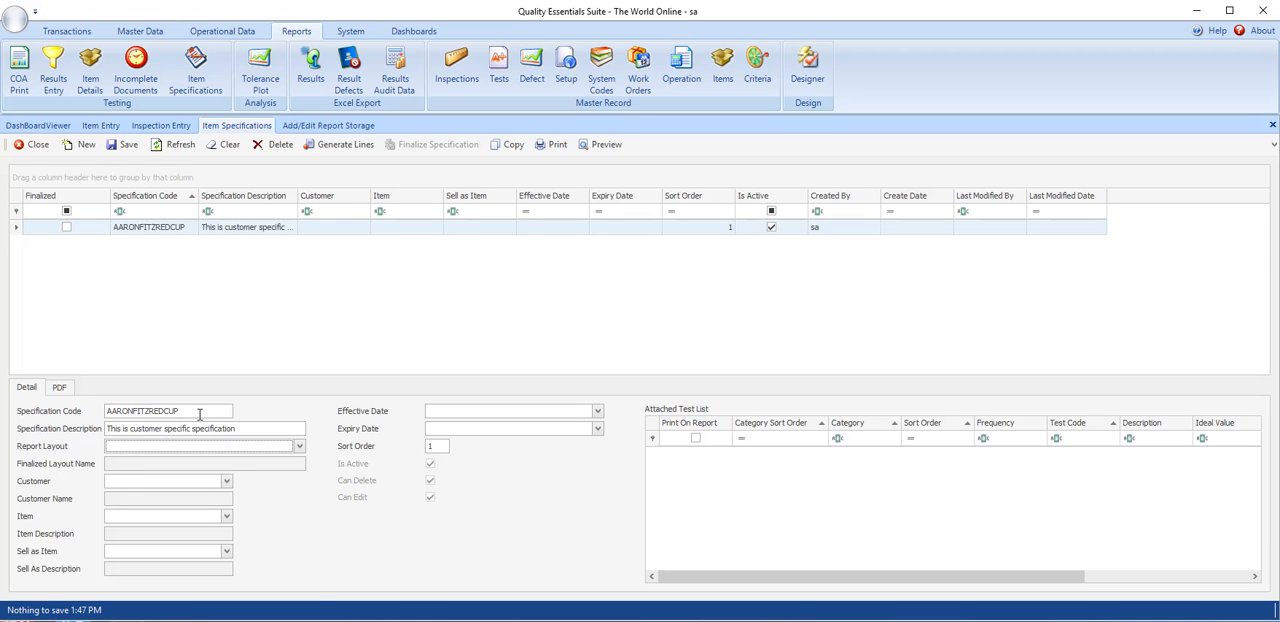
- Assign the AARONFItz Item Spec report layout and the customer Aaron Fitz Electrical to the specification
{"action": "left_click", "coordinate": [299, 446]}
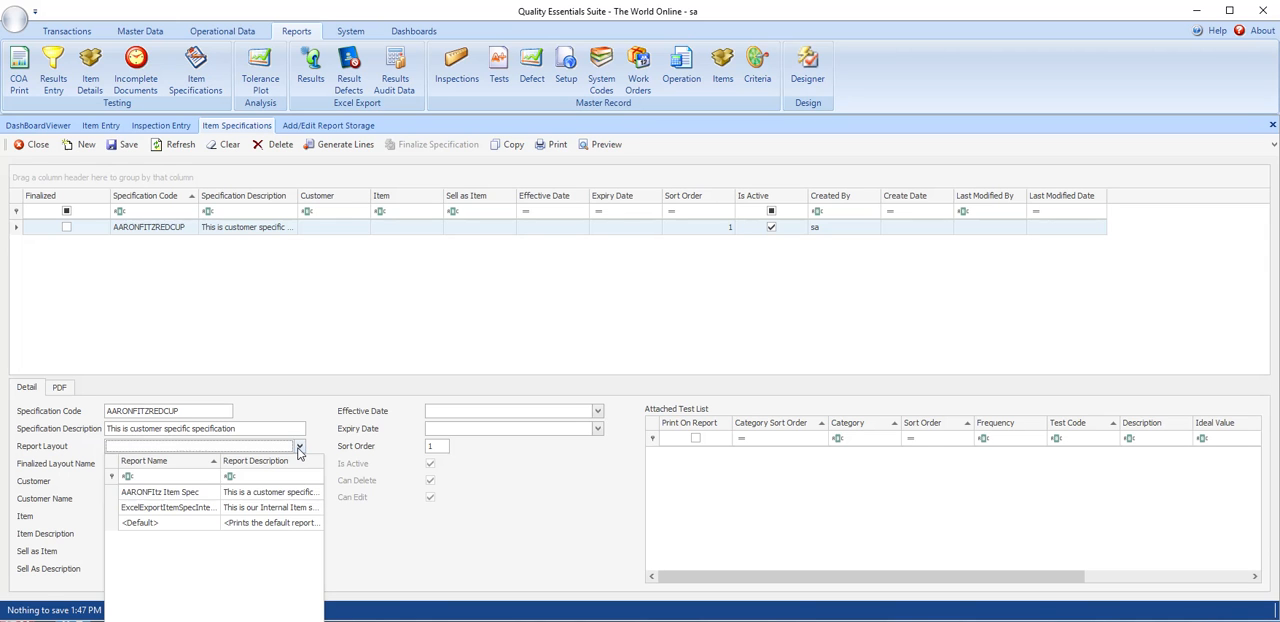
{"action": "left_click", "coordinate": [148, 492]}
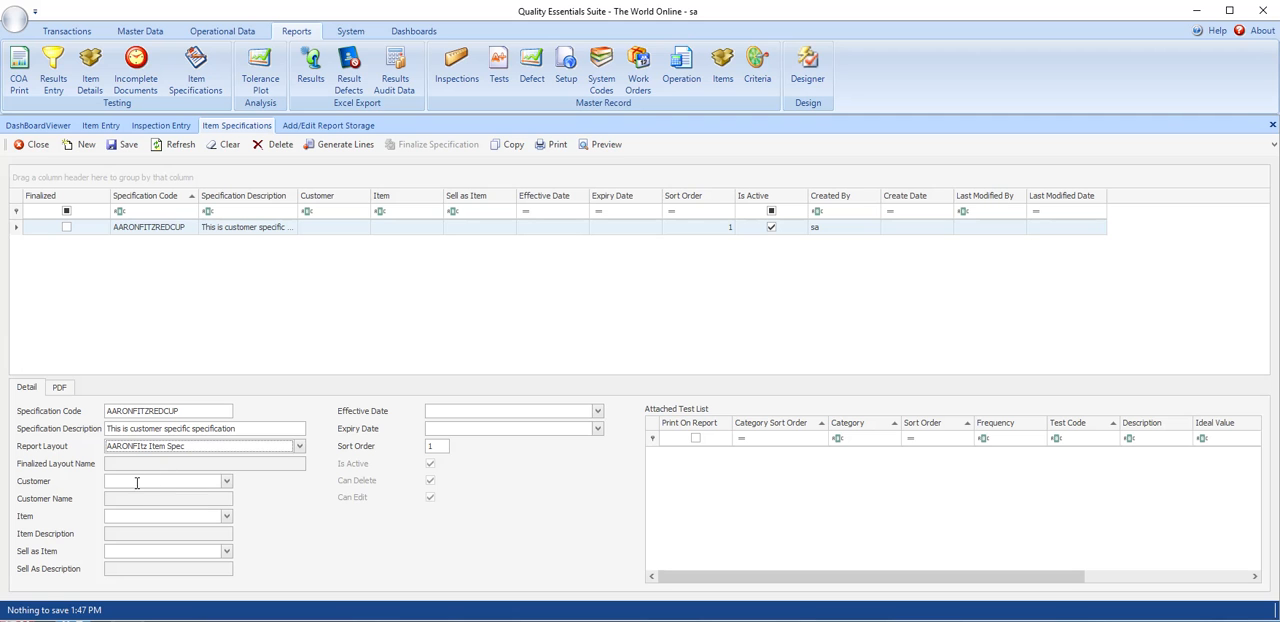
{"action": "left_click", "coordinate": [227, 481]}
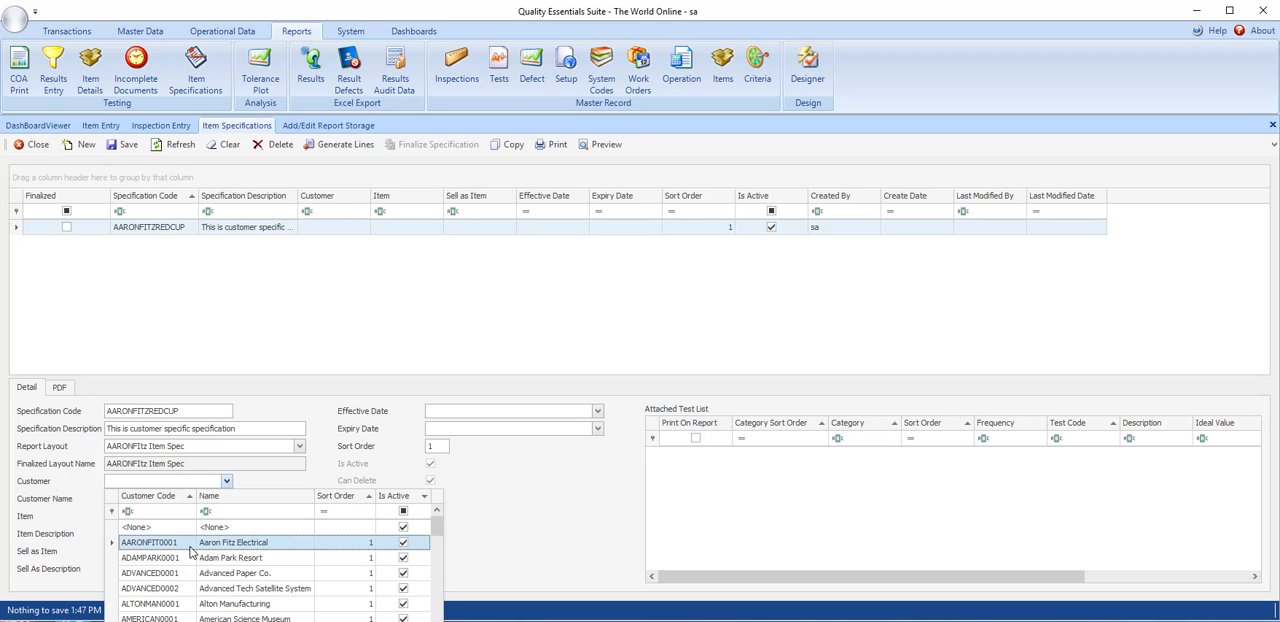
{"action": "left_click", "coordinate": [252, 547]}
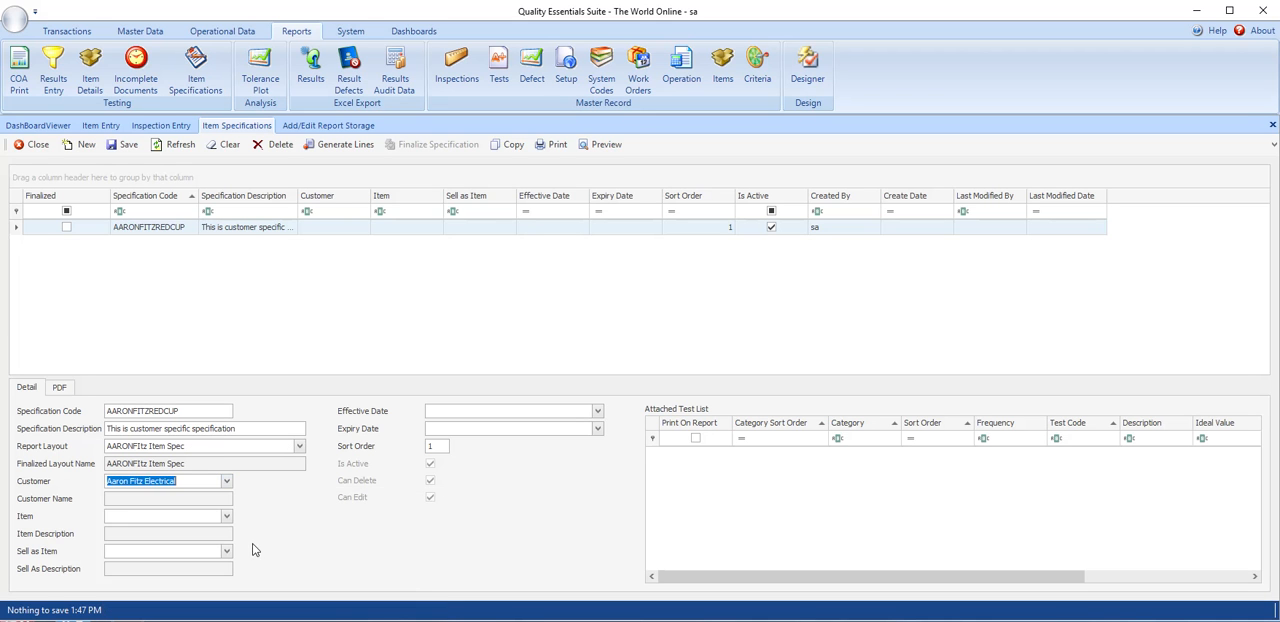
- Check the item's number in Item Entry and change the specification code to AARONFITZYELLOWCUP
{"action": "left_click", "coordinate": [124, 515]}
{"action": "left_click", "coordinate": [227, 516]}
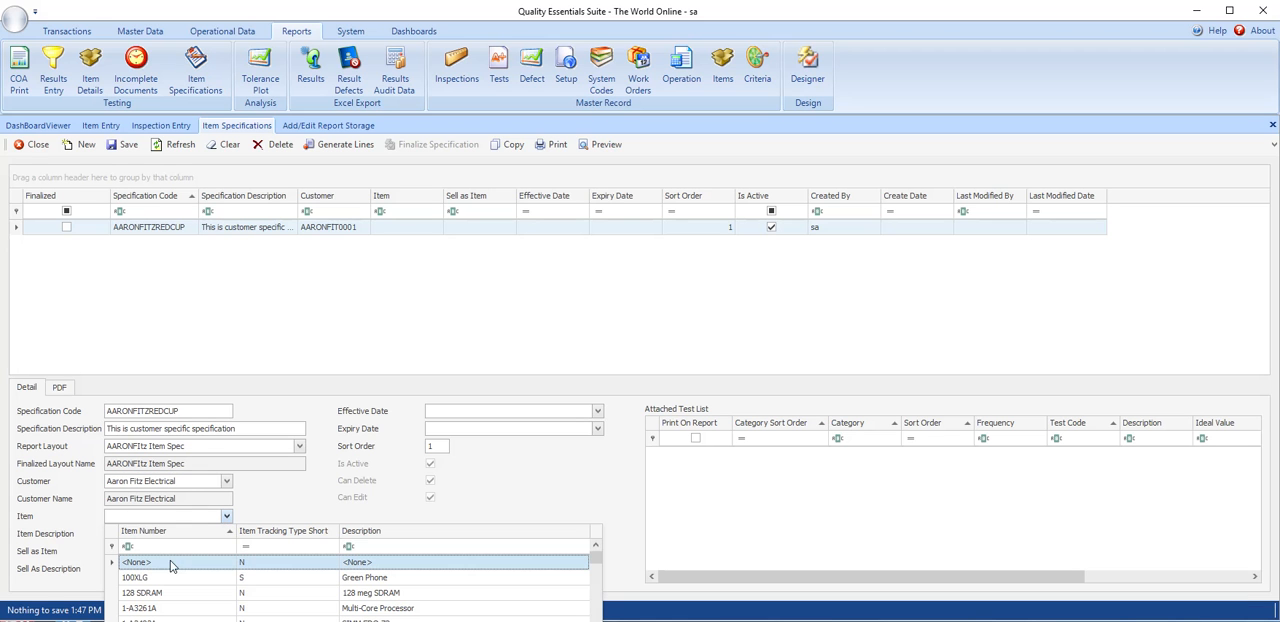
{"action": "left_click", "coordinate": [101, 125]}
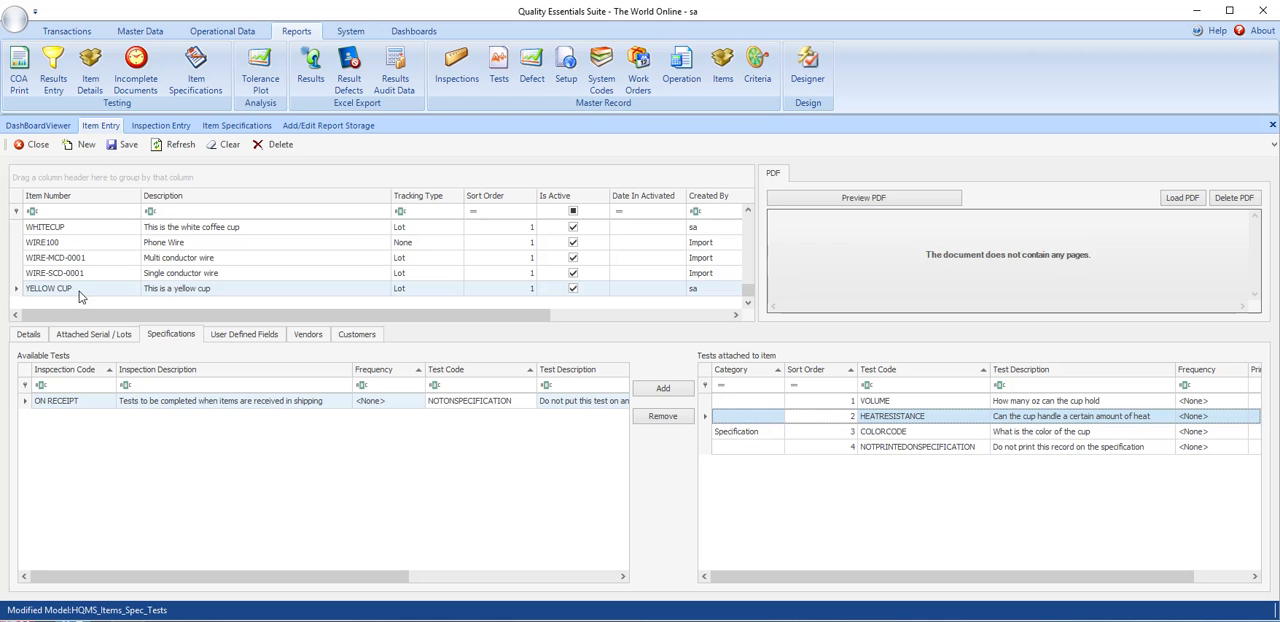
{"action": "left_click", "coordinate": [240, 125]}
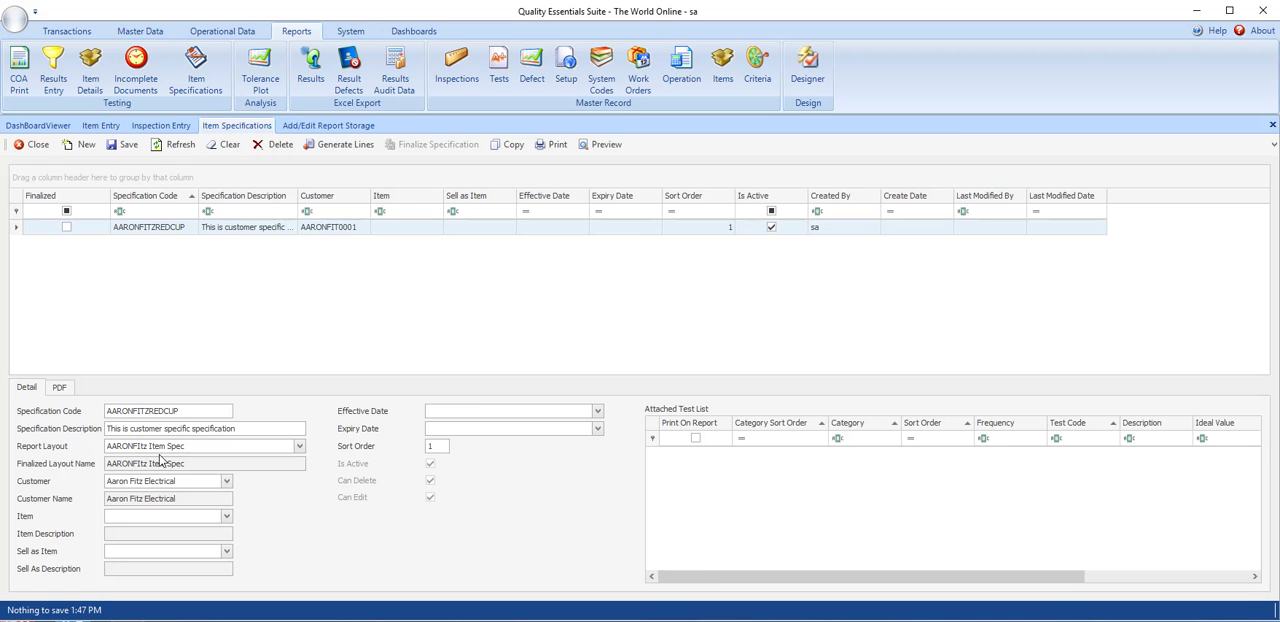
{"action": "key", "text": "BackSpace"}
{"action": "key", "text": "BackSpace"}
{"action": "key", "text": "BackSpace"}
{"action": "type", "text": "YELLOW"}
- Filter the specification's item choices by "ye" and select YELLOW CUP as the item
{"action": "left_click", "coordinate": [226, 516]}
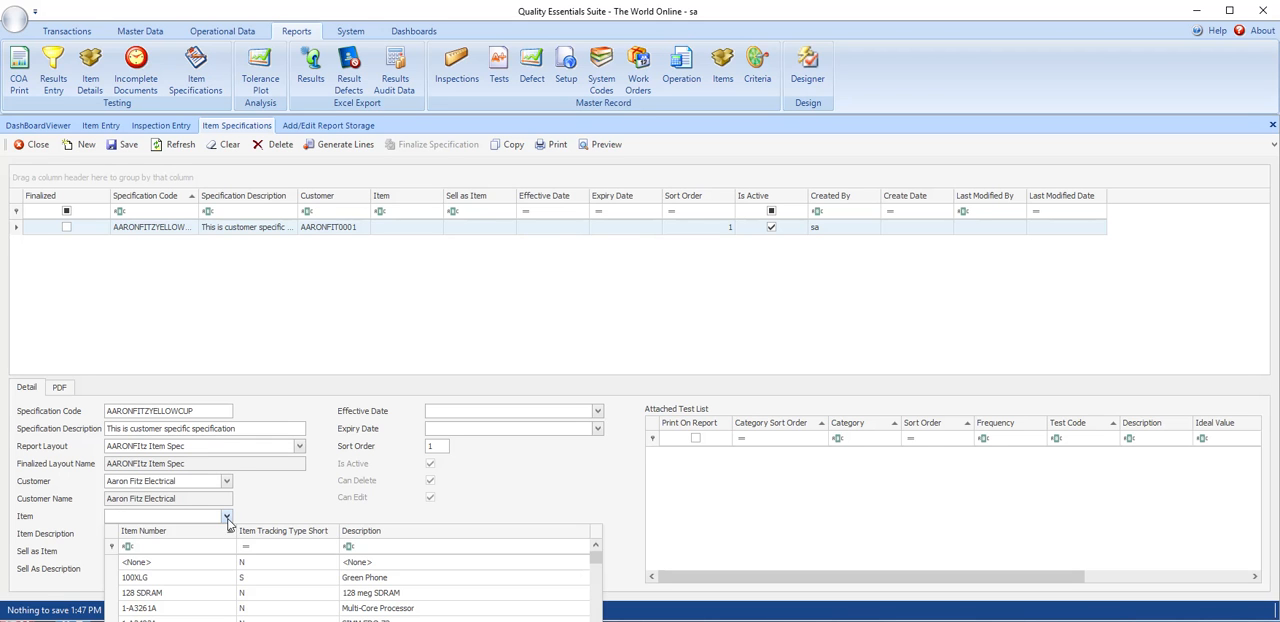
{"action": "left_click", "coordinate": [171, 546]}
{"action": "type", "text": "ye"}
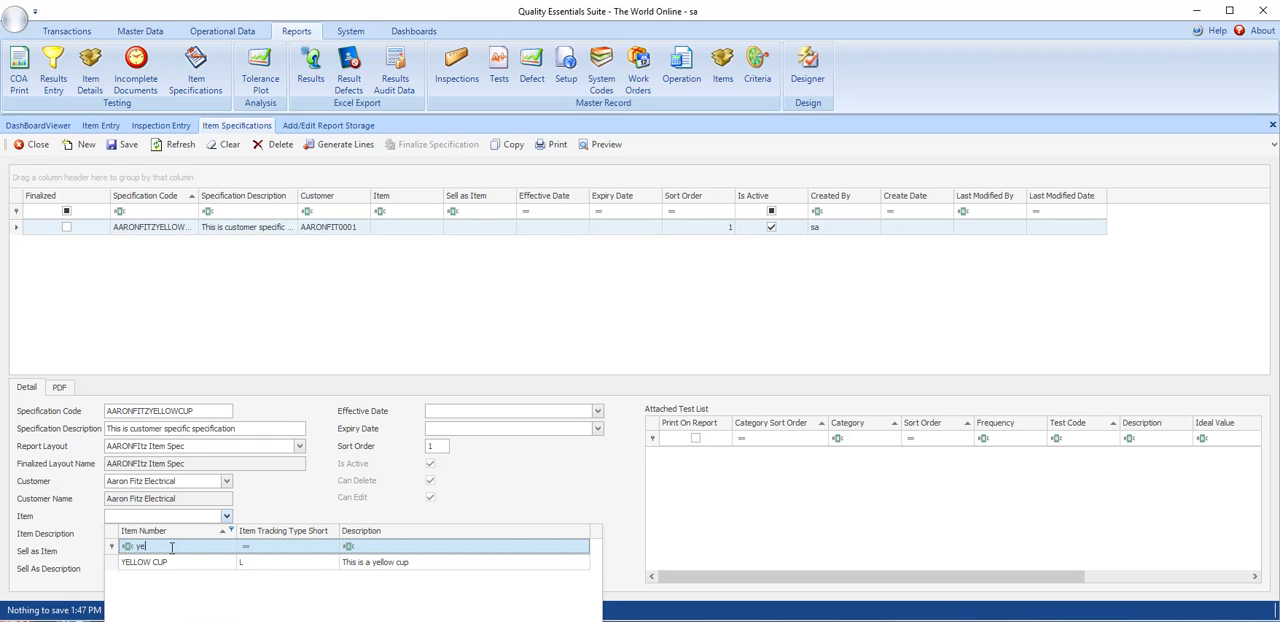
{"action": "left_click", "coordinate": [168, 566]}
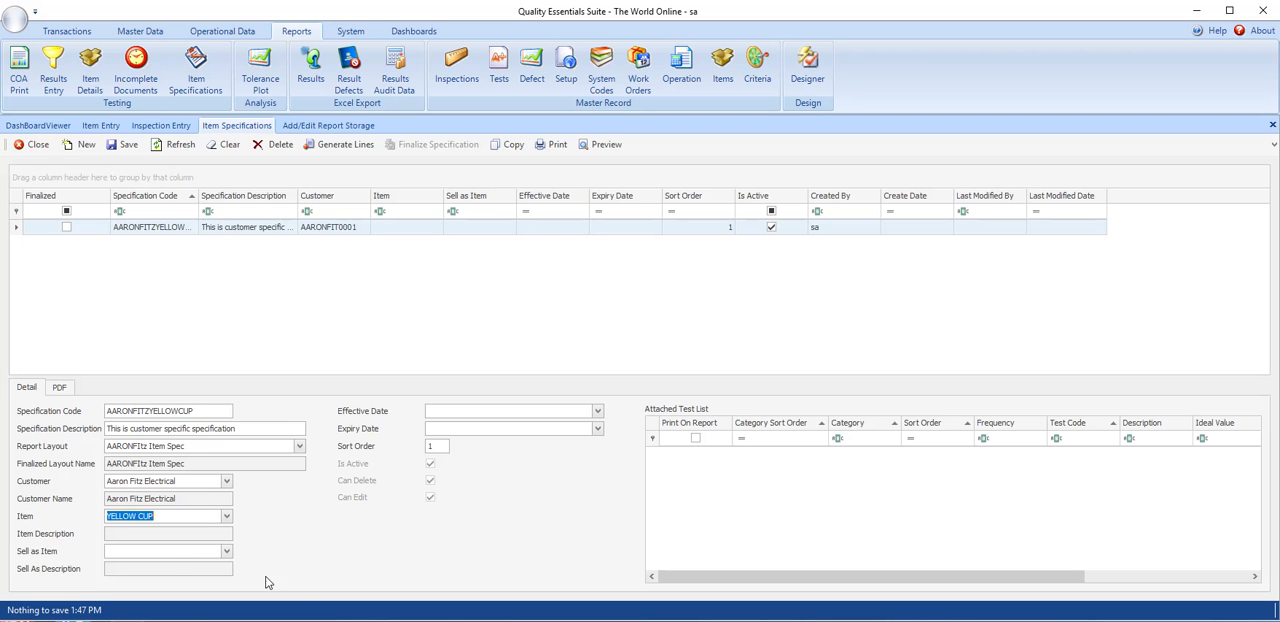
- Set the YELLOW CUP specification's effective date to 7/1/2019
{"action": "left_click", "coordinate": [598, 412]}
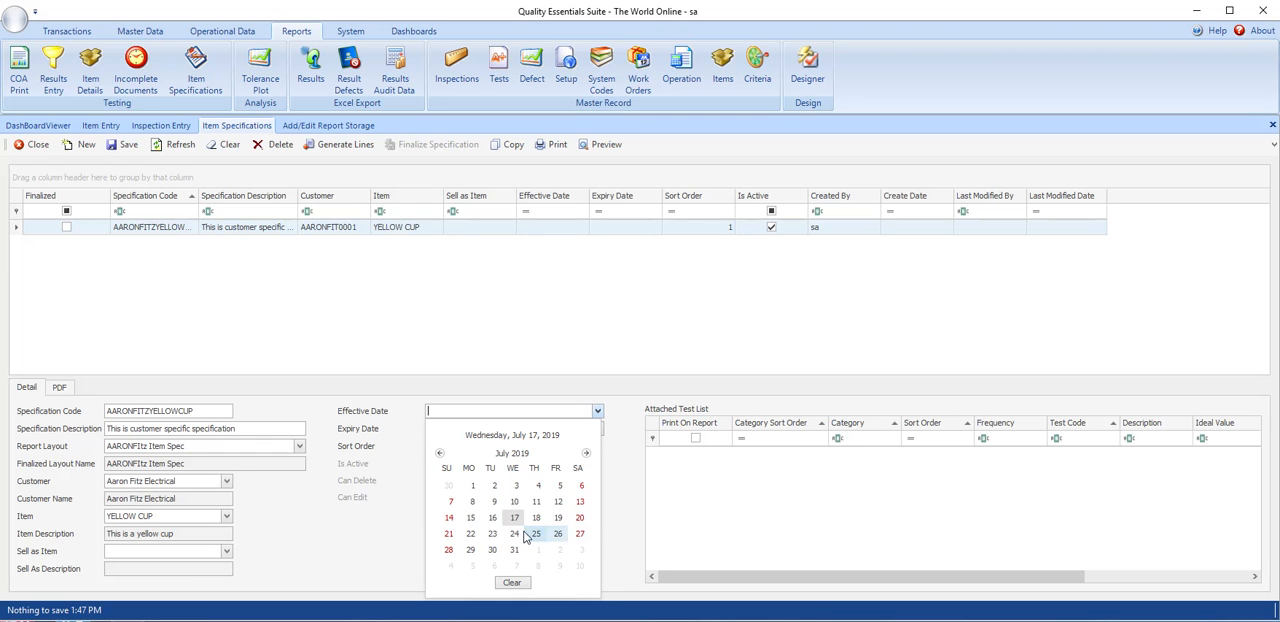
{"action": "left_click", "coordinate": [472, 486]}
{"action": "left_click", "coordinate": [453, 431]}
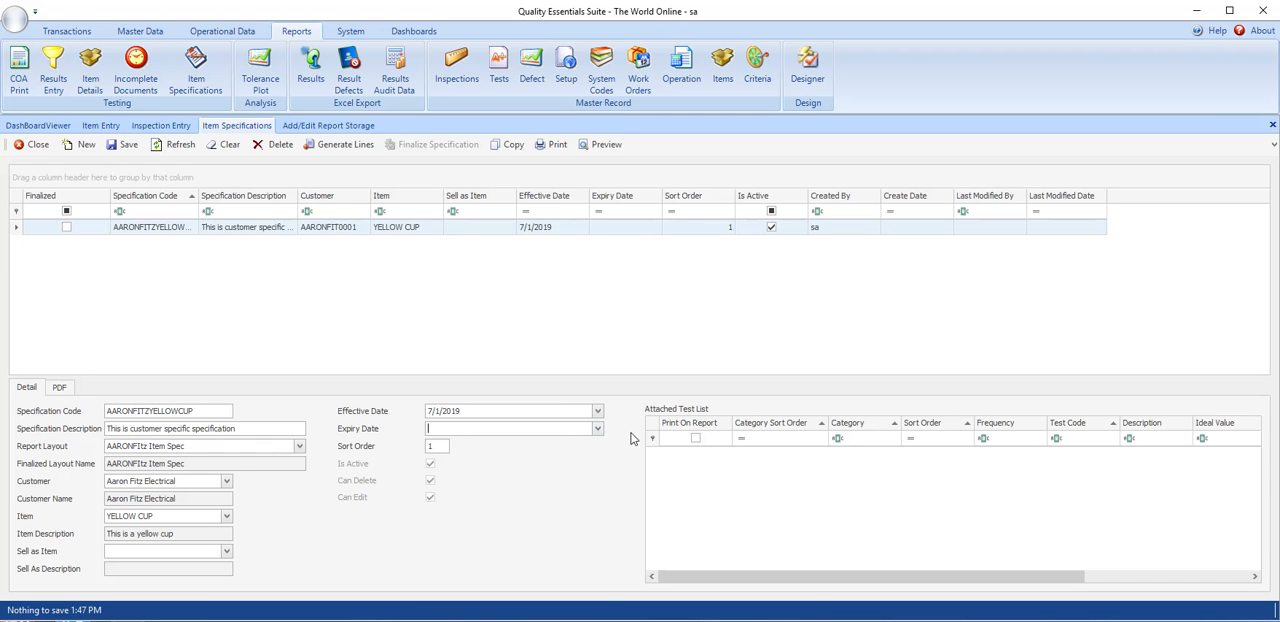
- Set the specification's expiry date to 7/15/2020 and save the record
{"action": "left_click", "coordinate": [598, 429]}
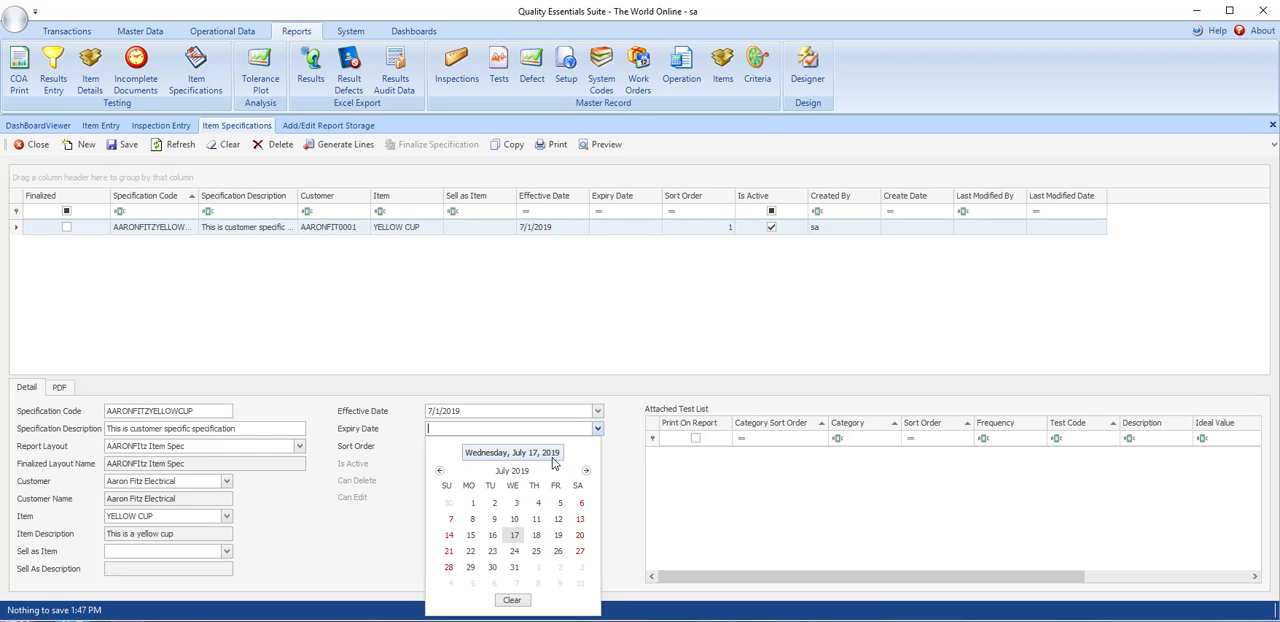
{"action": "left_click", "coordinate": [511, 471]}
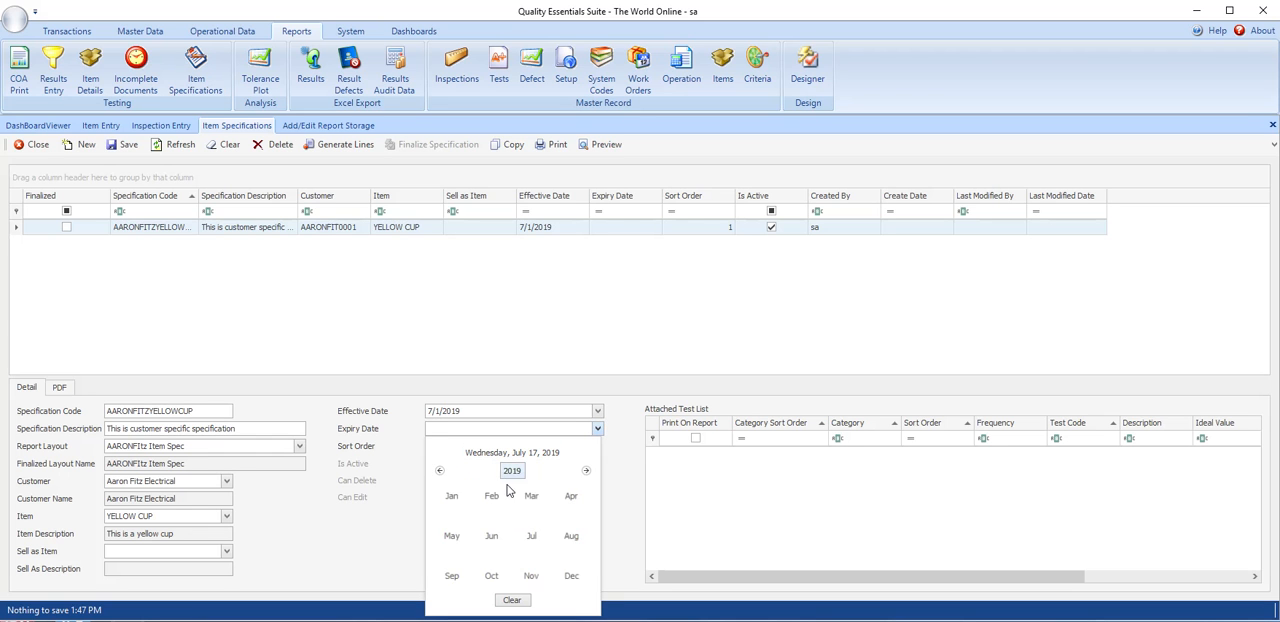
{"action": "left_click", "coordinate": [511, 472]}
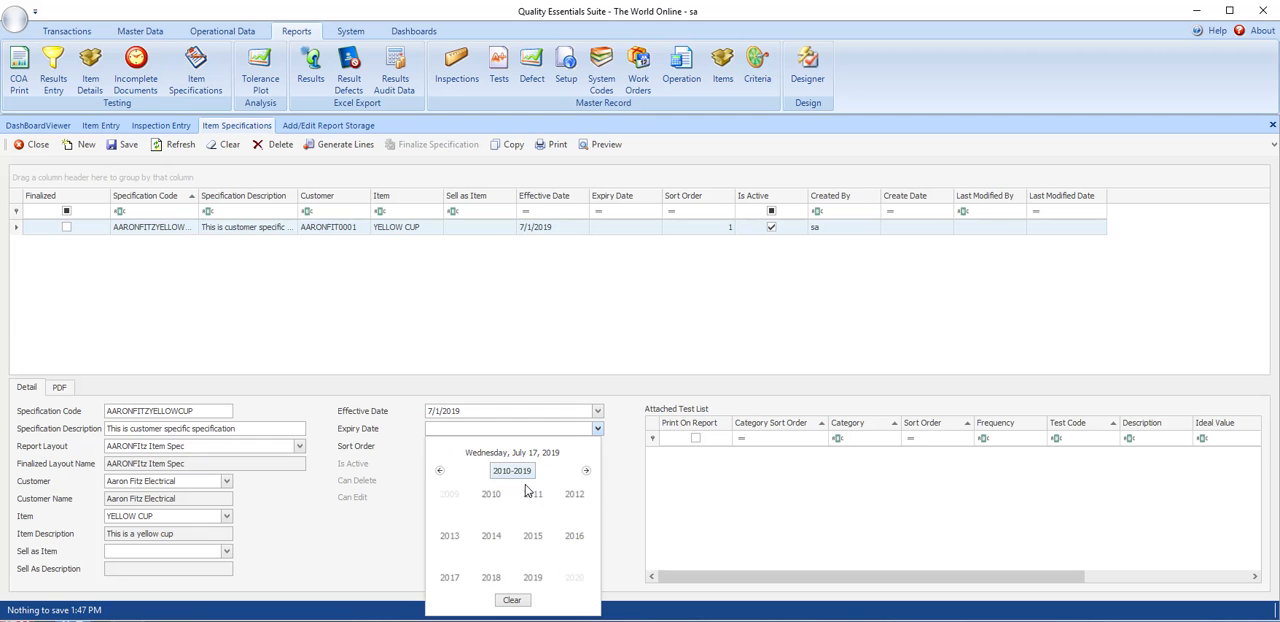
{"action": "left_click", "coordinate": [574, 578]}
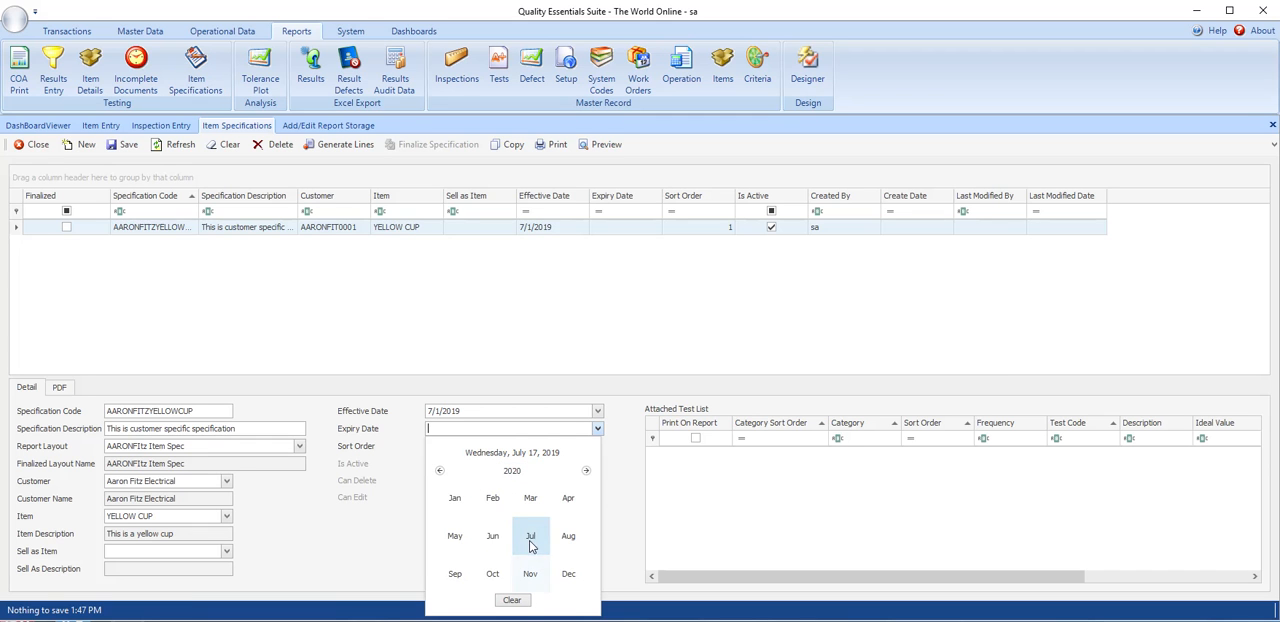
{"action": "left_click", "coordinate": [530, 535]}
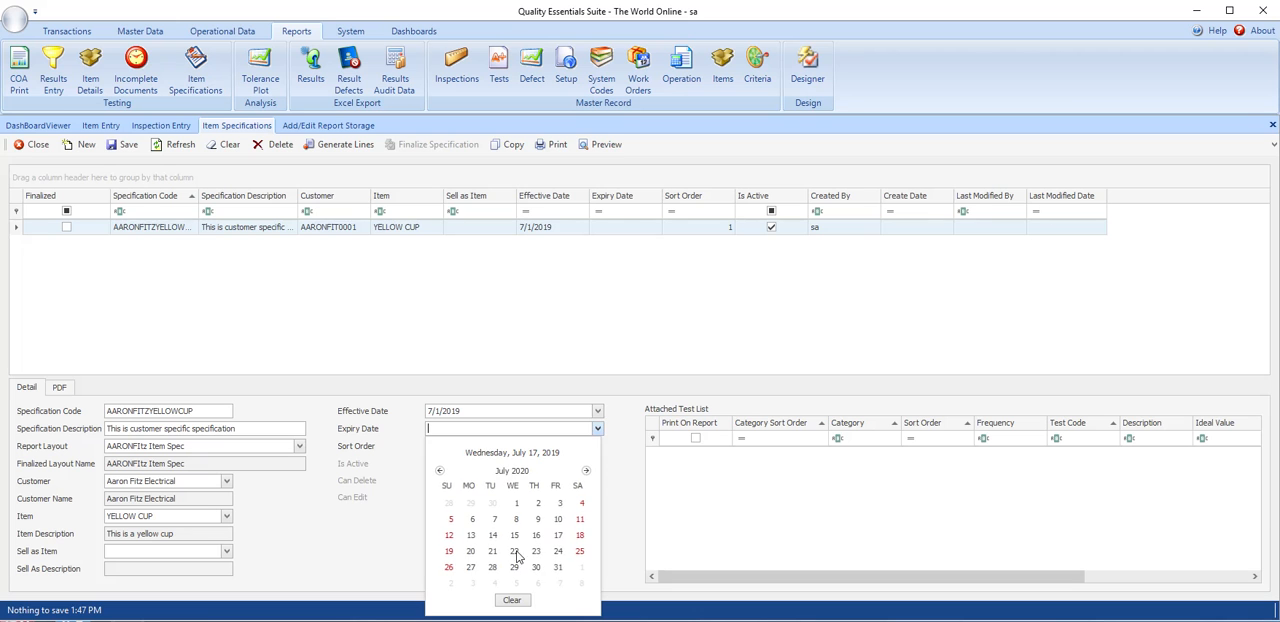
{"action": "left_click", "coordinate": [516, 532]}
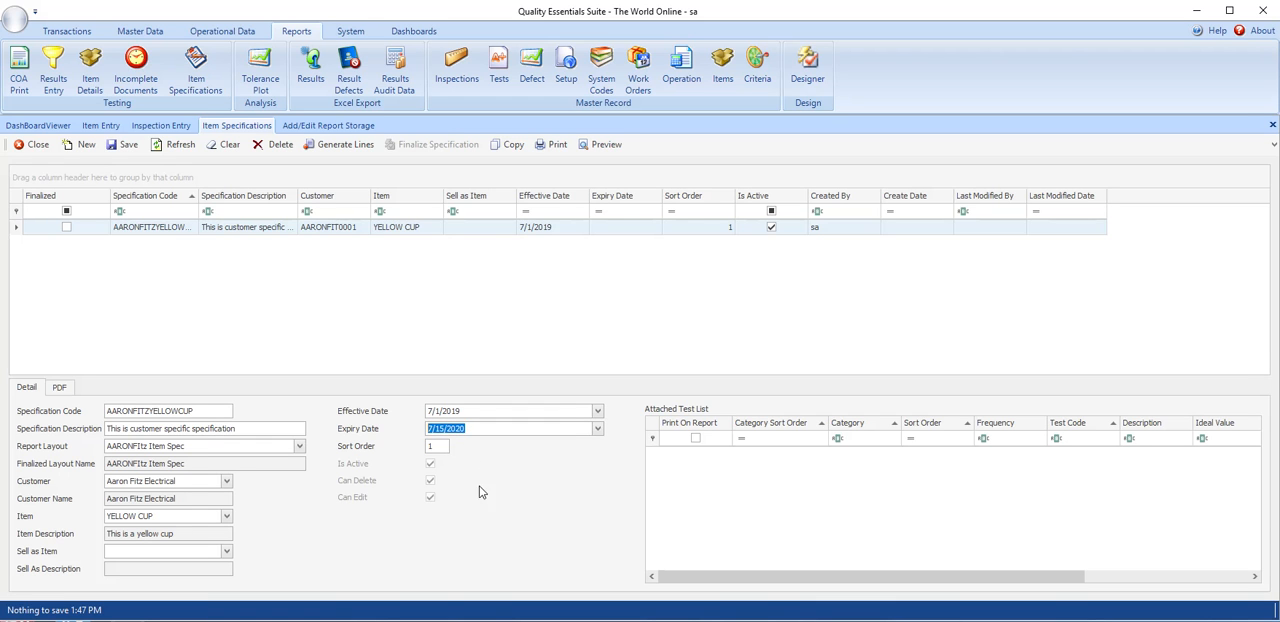
{"action": "left_click", "coordinate": [138, 147]}
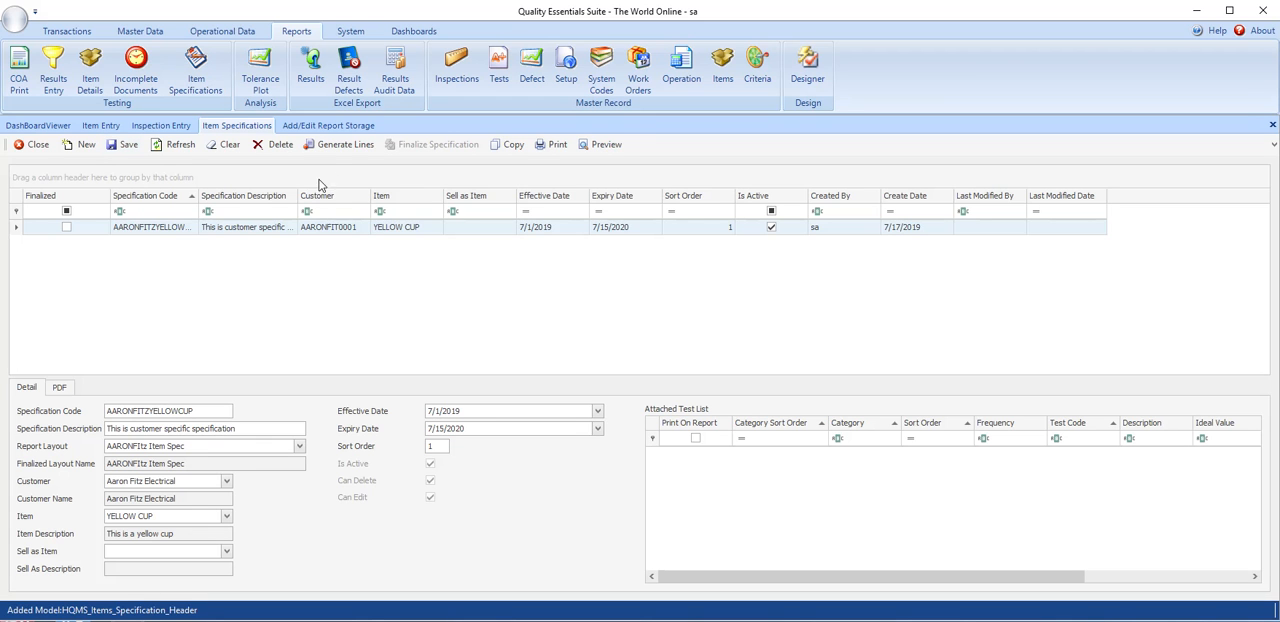
- Generate the specification's test lines, compare them with the item's Print On Report settings in Item Entry, and save
{"action": "left_click", "coordinate": [330, 147]}
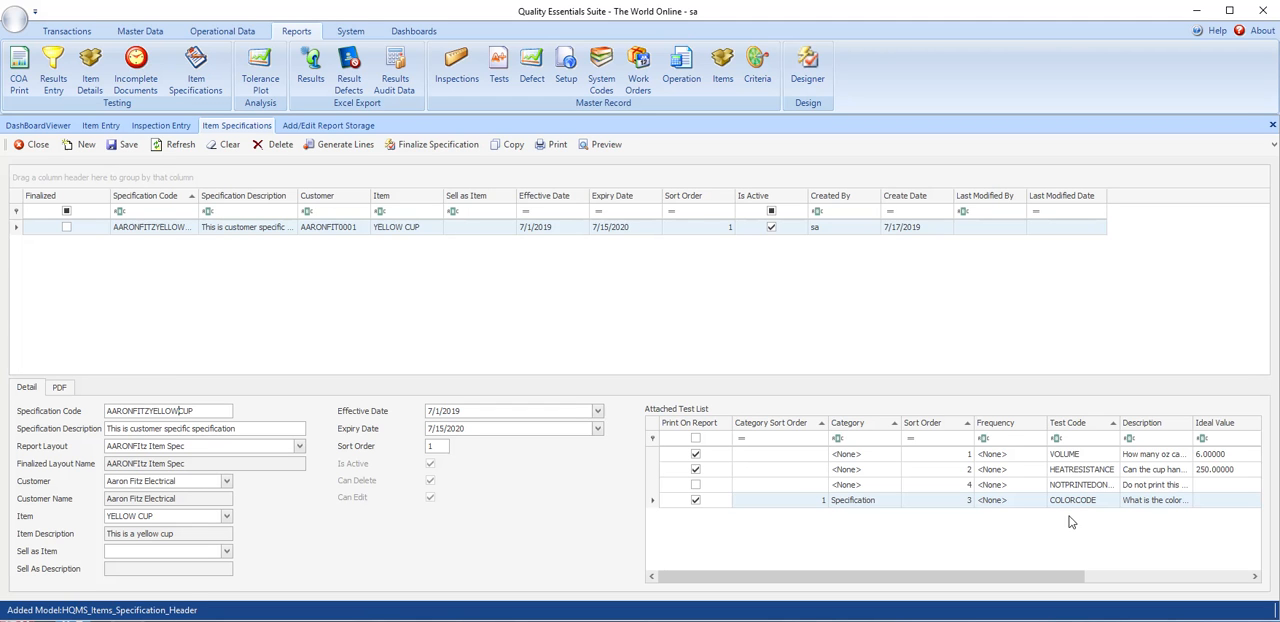
{"action": "left_click", "coordinate": [93, 126]}
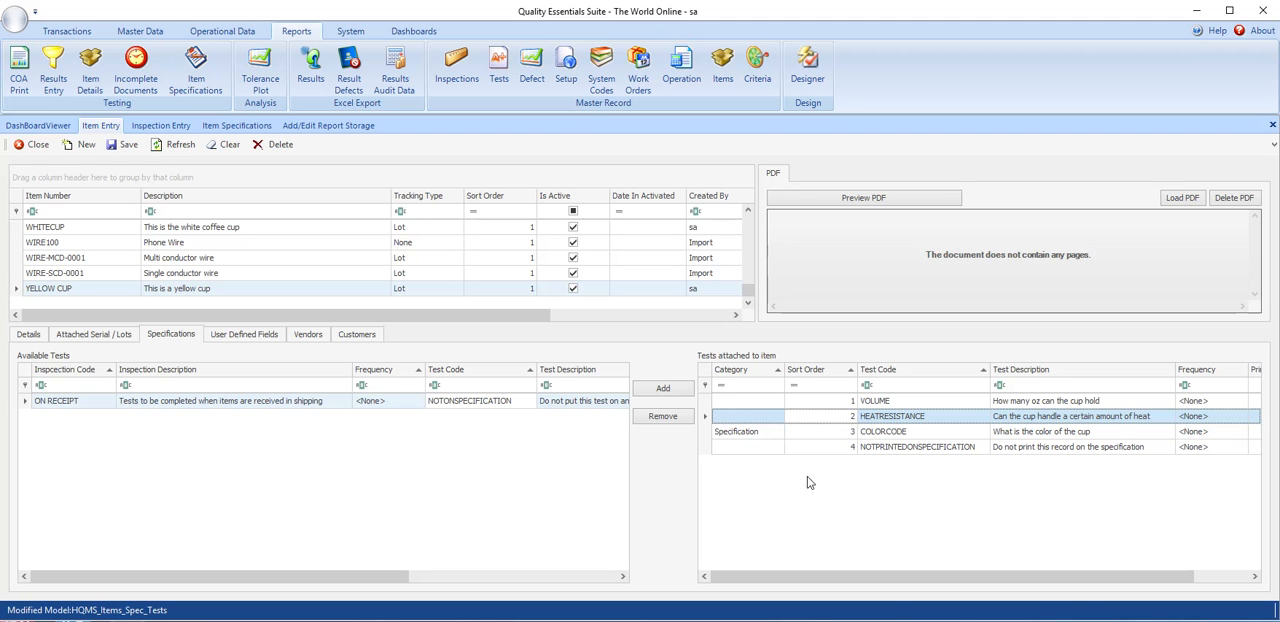
{"action": "left_click", "coordinate": [236, 125]}
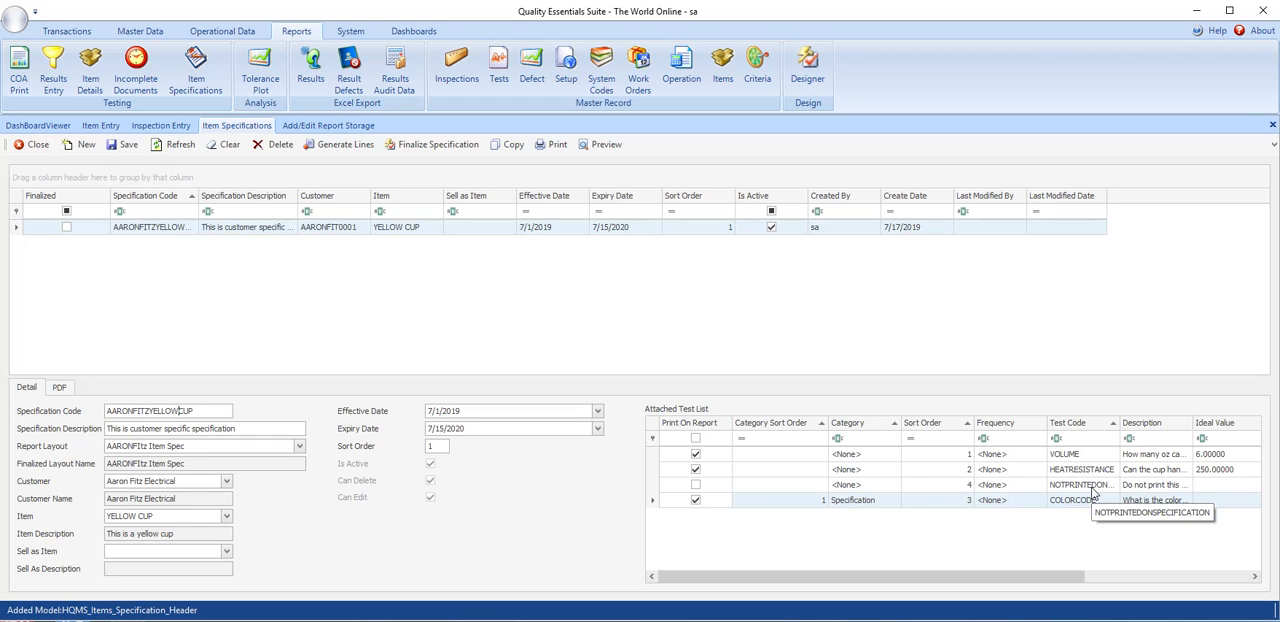
{"action": "left_click", "coordinate": [100, 125]}
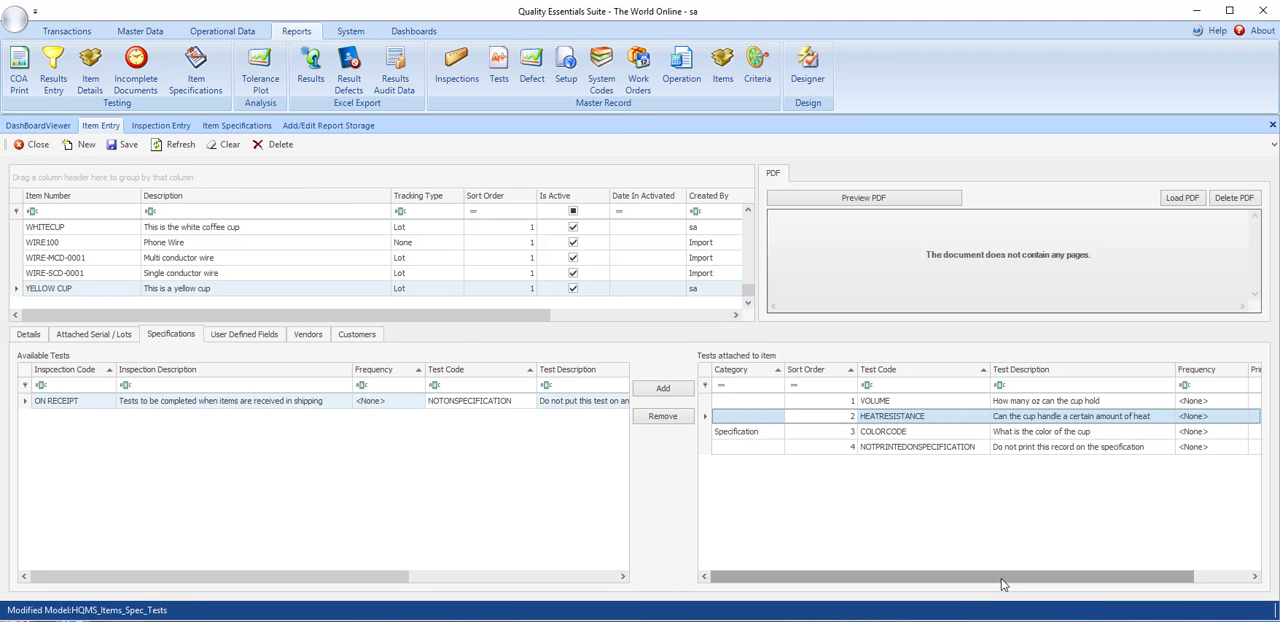
{"action": "left_click_drag", "start_coordinate": [952, 568], "coordinate": [1008, 569]}
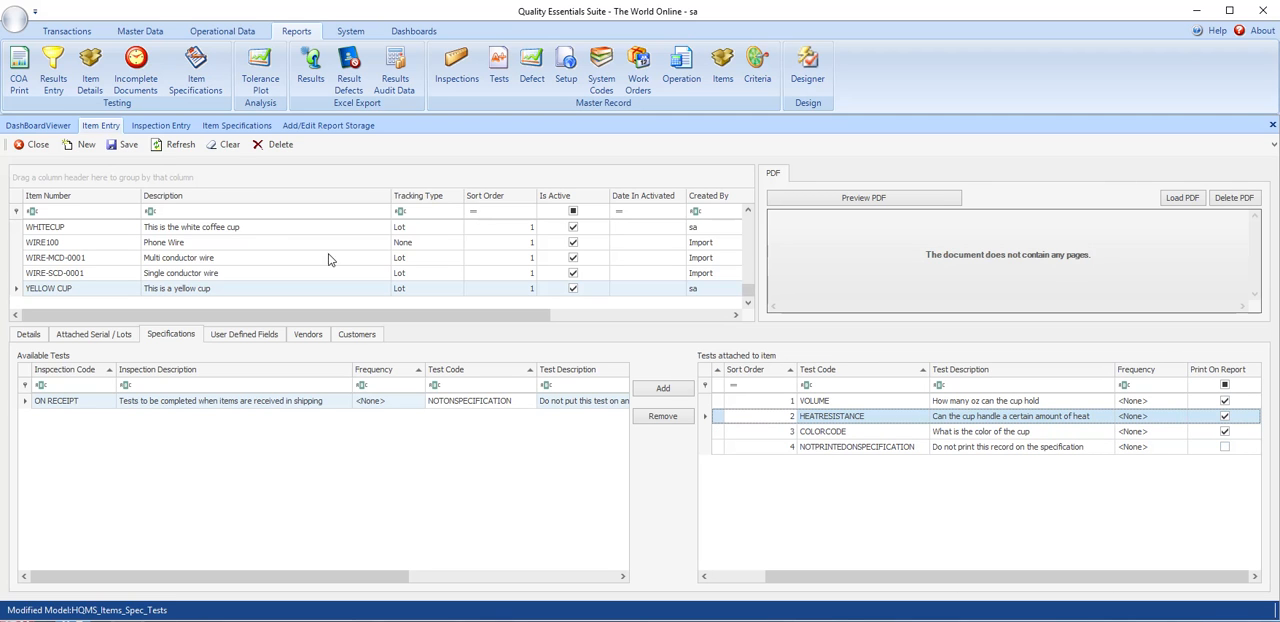
{"action": "left_click", "coordinate": [220, 127]}
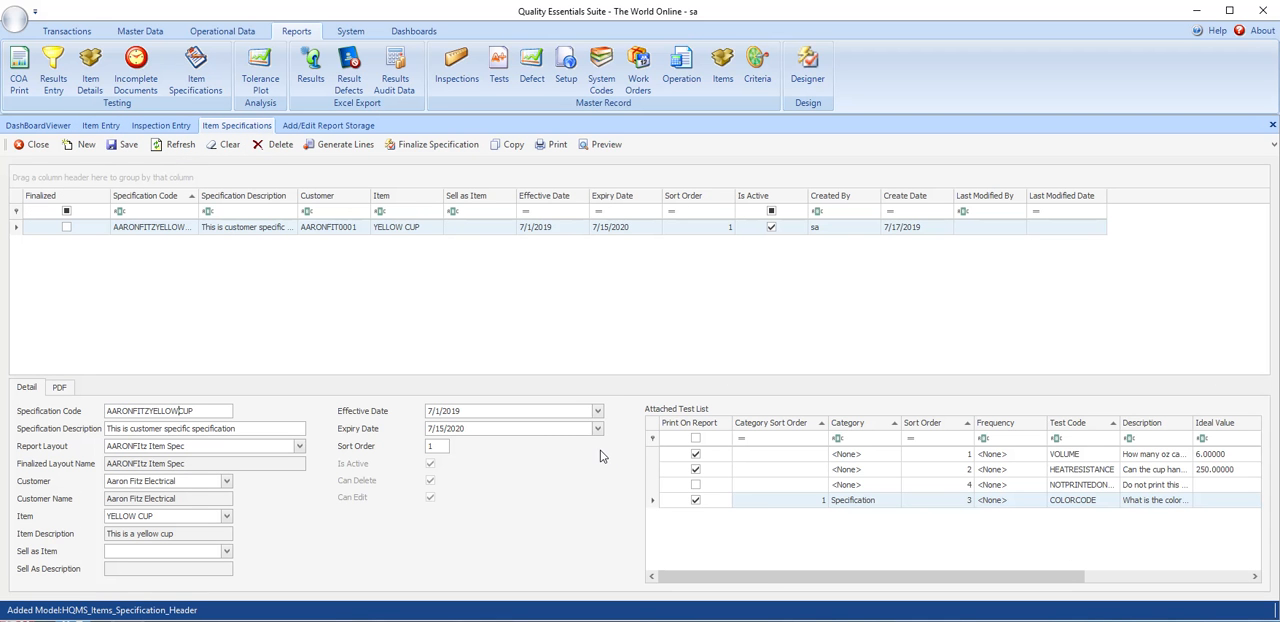
{"action": "left_click", "coordinate": [125, 144]}
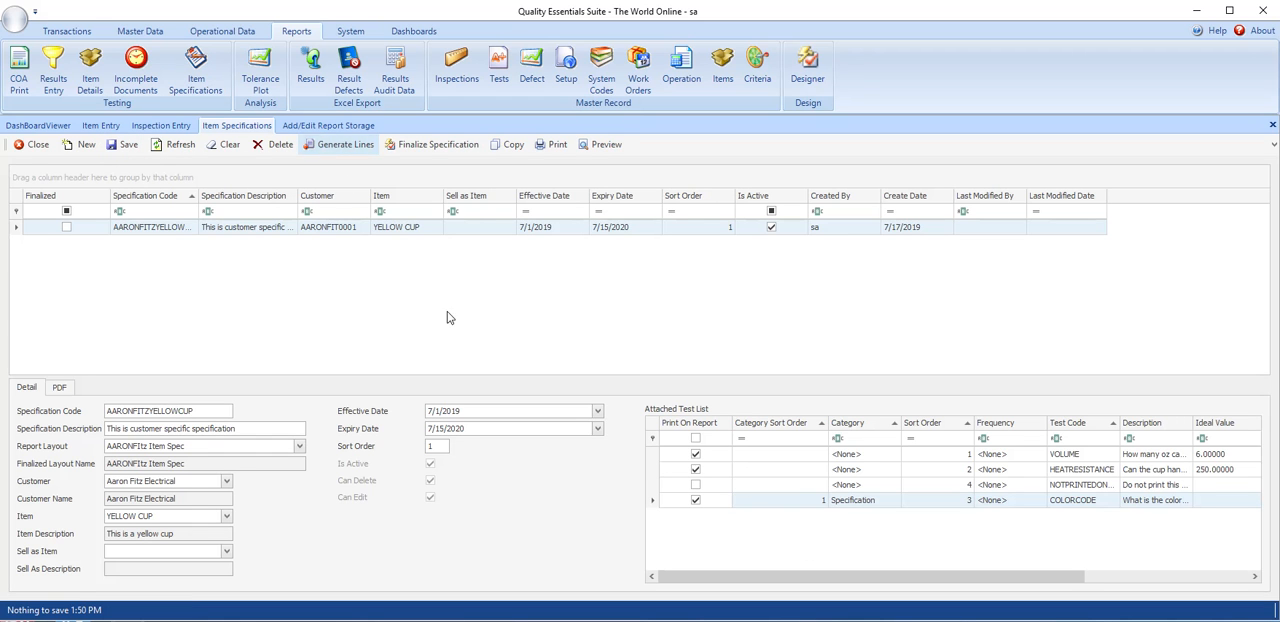
- Preview the Aaron Fitz specification report, check its PDF page, and finalize the specification
{"action": "left_click", "coordinate": [604, 146]}
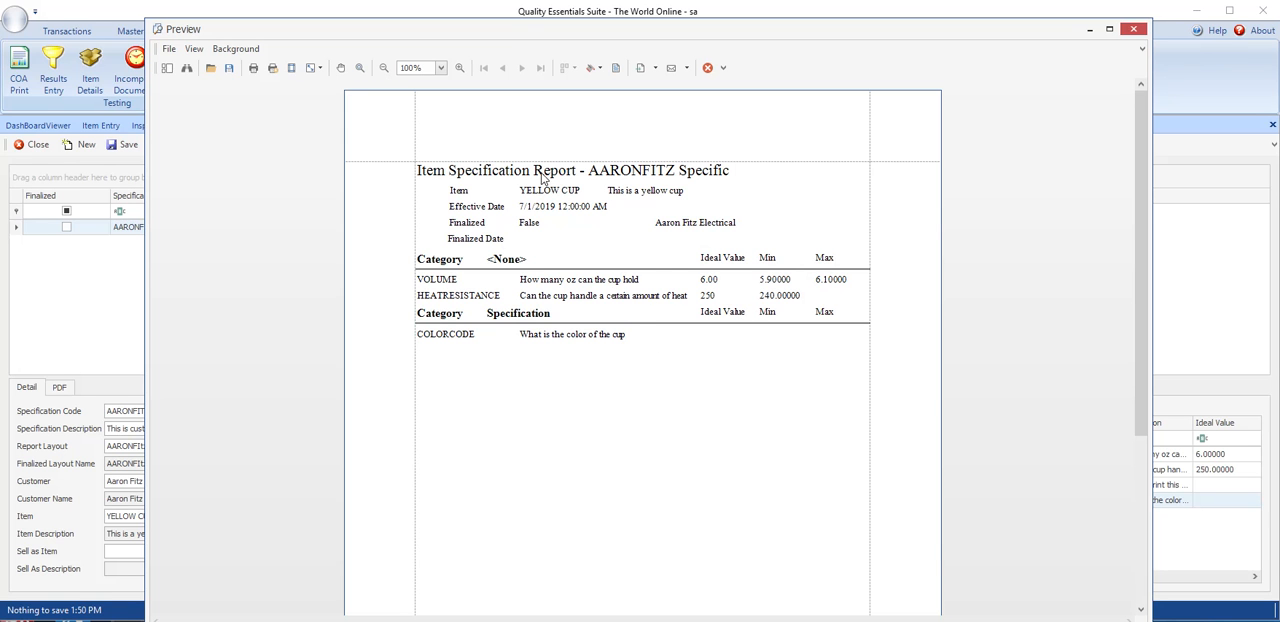
{"action": "left_click", "coordinate": [1134, 30]}
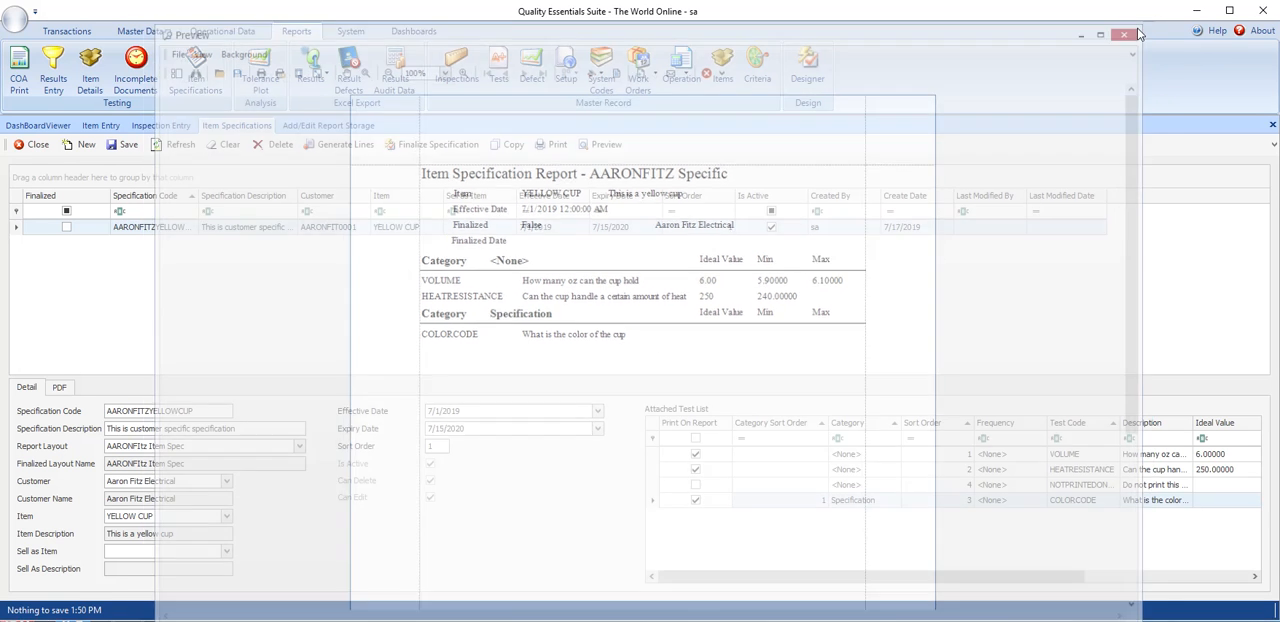
{"action": "left_click", "coordinate": [60, 388]}
{"action": "left_click", "coordinate": [27, 388]}
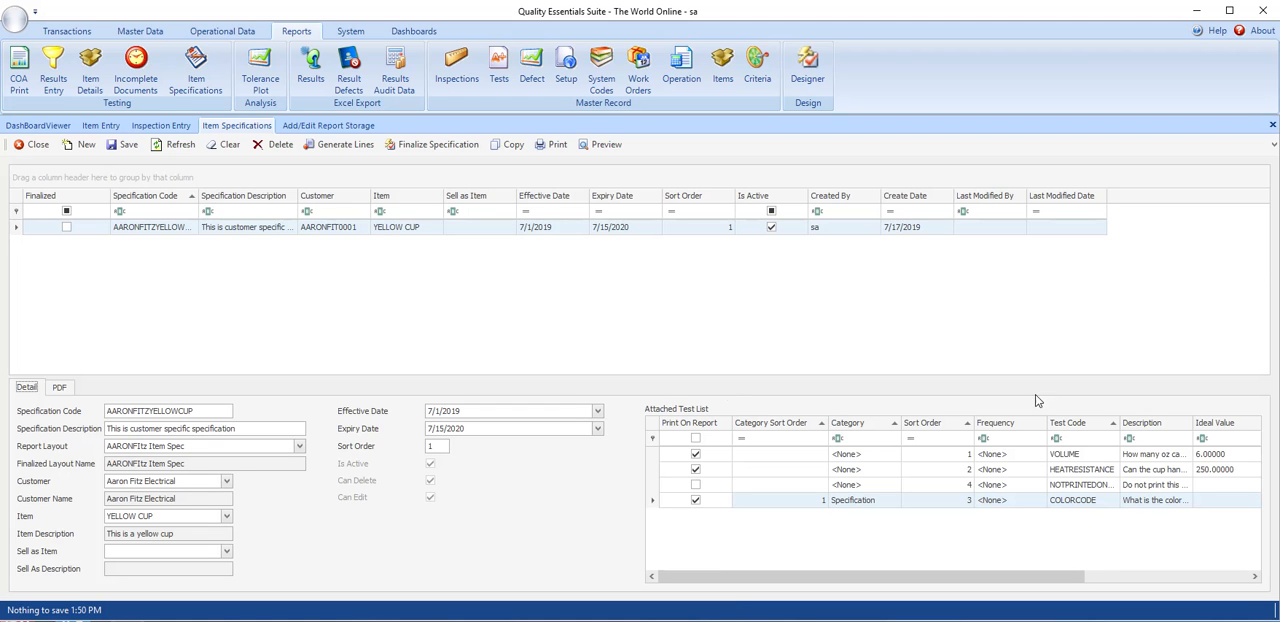
{"action": "left_click", "coordinate": [412, 147]}
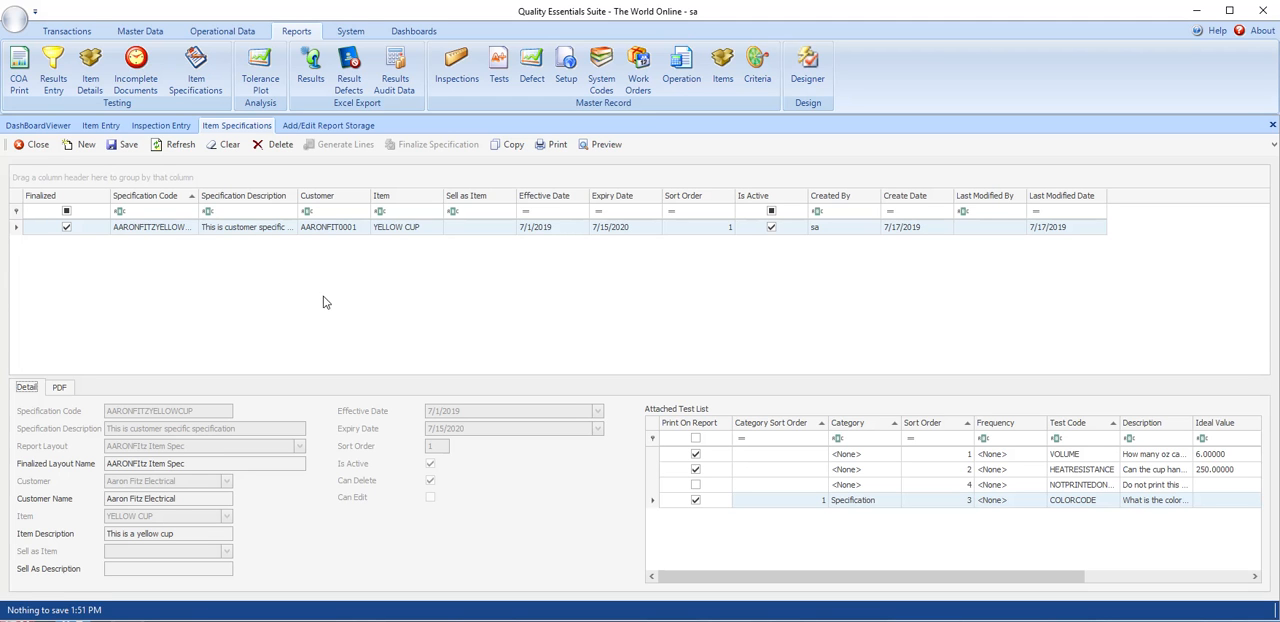
- Add a specification with code INTERNALYELLOWCUPSPEC and description "This is the Yellow cup's internal specification"
{"action": "left_click", "coordinate": [79, 147]}
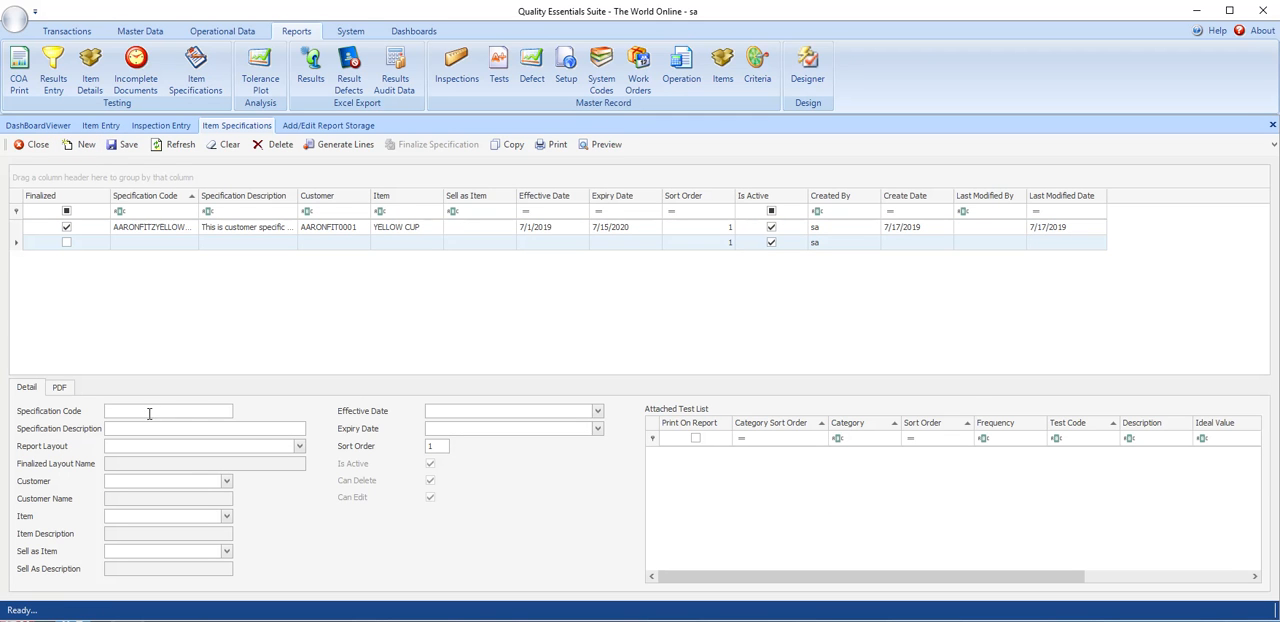
{"action": "type", "text": "INTERNALYELLOWCUPSPEC"}
{"action": "key", "text": "Tab"}
{"action": "type", "text": "Th"}
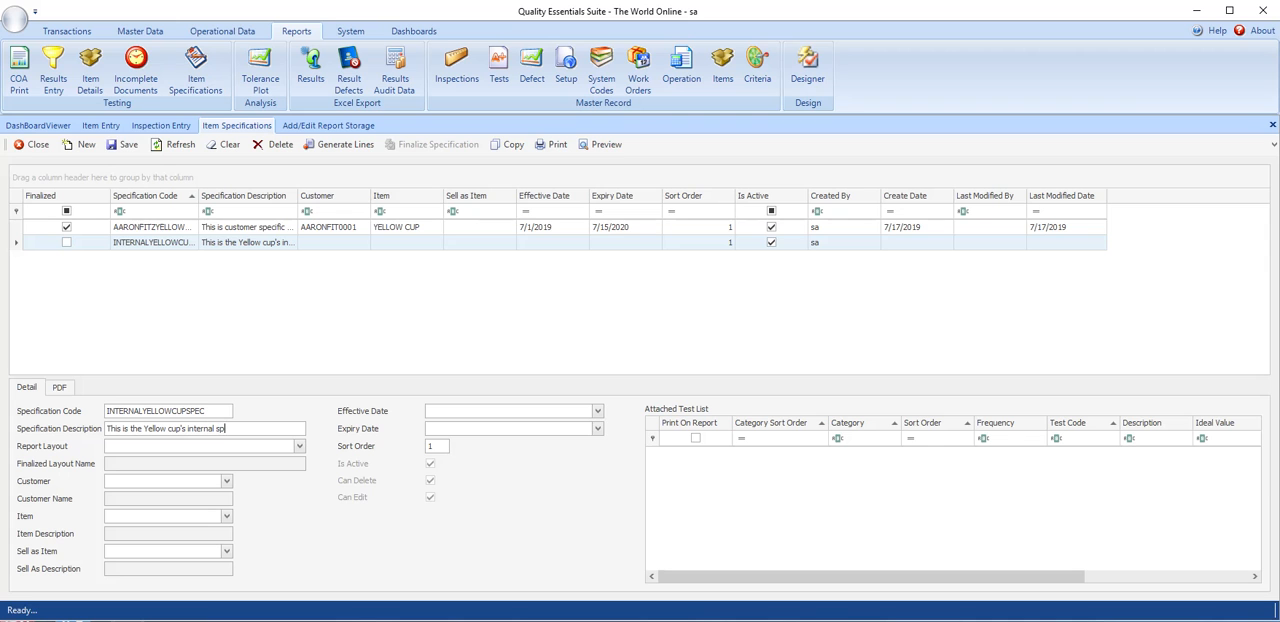
{"action": "key", "text": "Tab"}
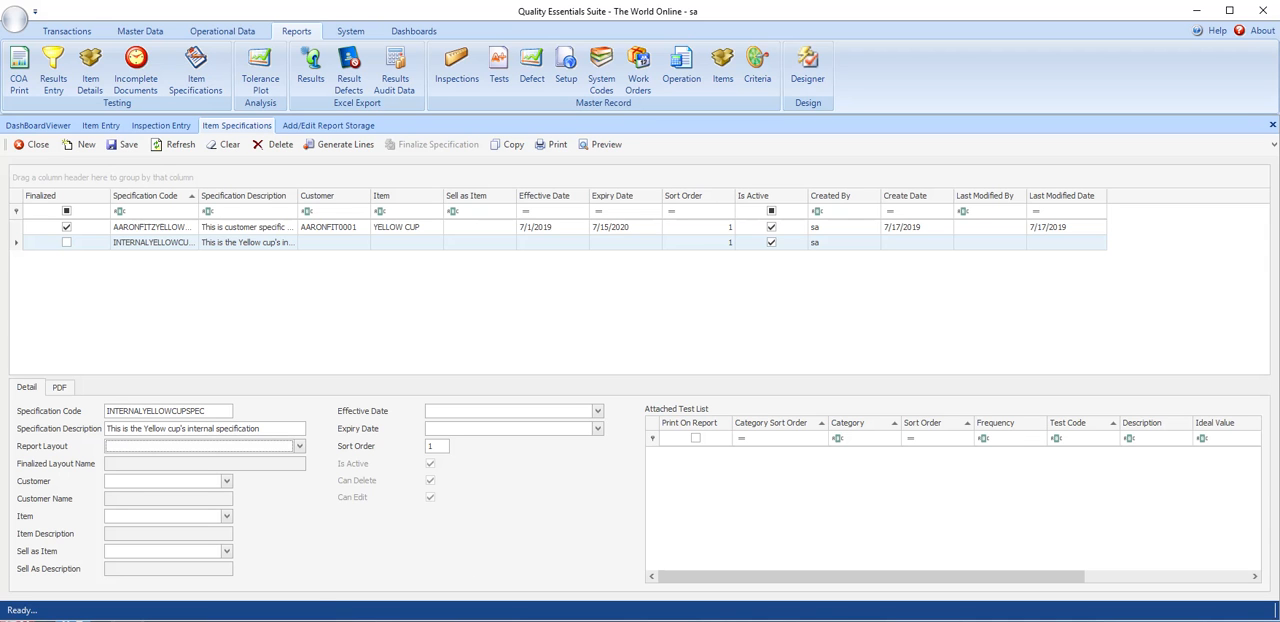
- Assign the ExcelExportItemSpecInternal report layout and the item YELLOW CUP to the internal specification, and save it
{"action": "left_click", "coordinate": [299, 446]}
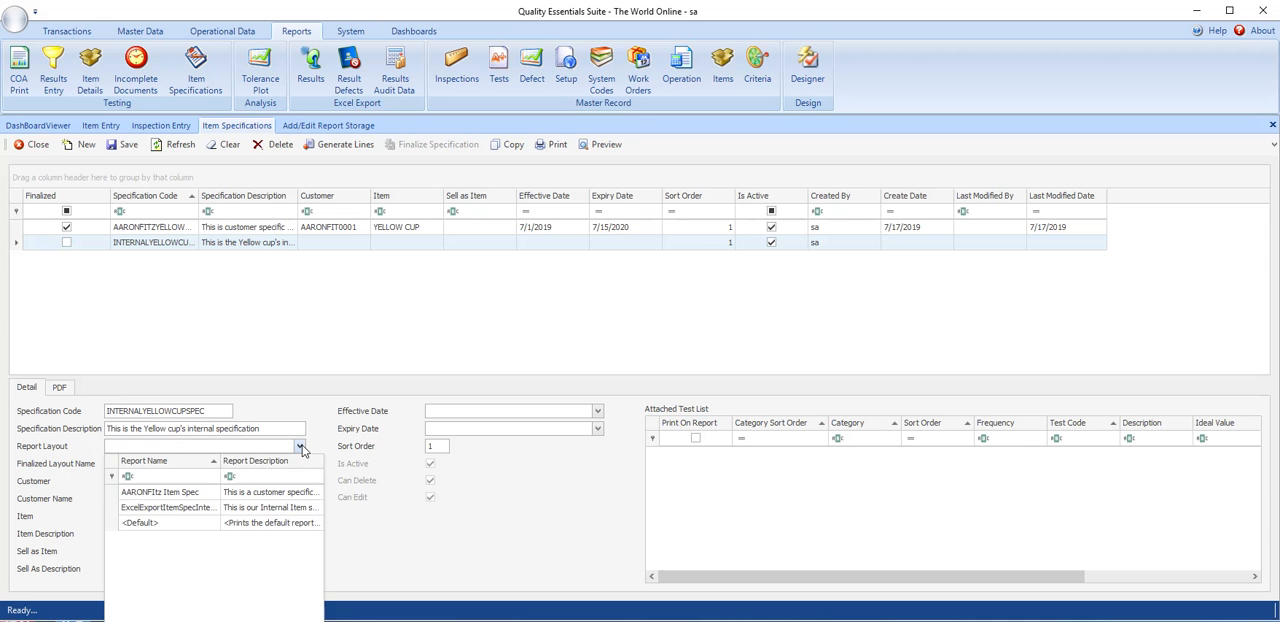
{"action": "left_click", "coordinate": [168, 508]}
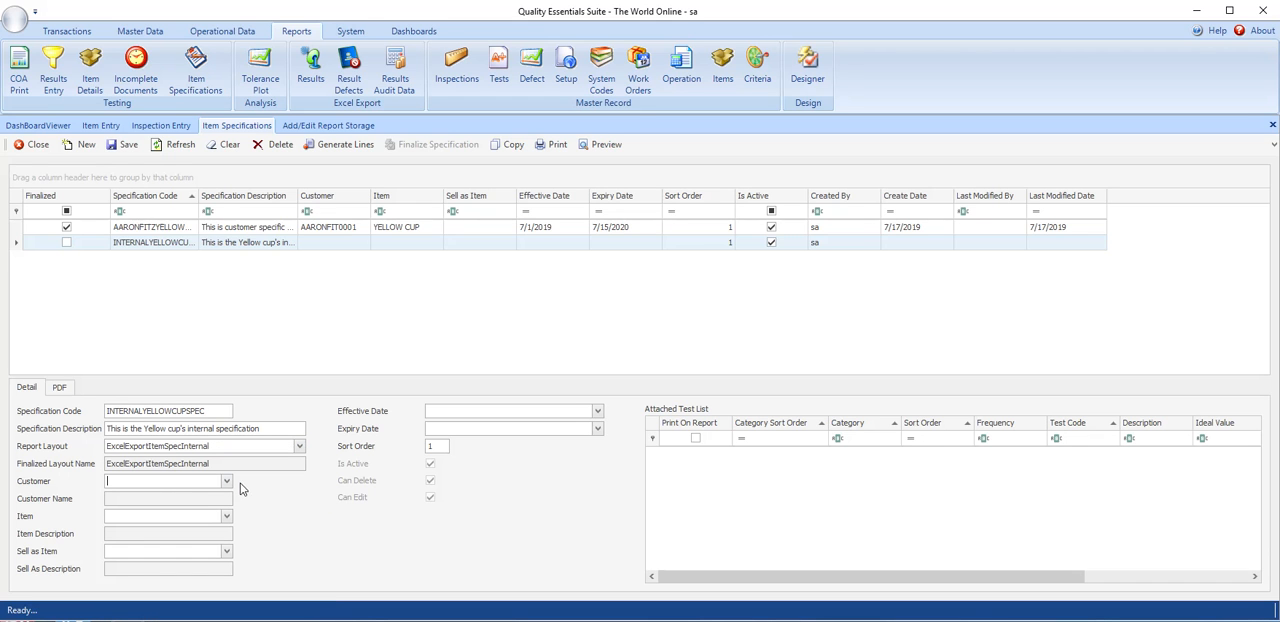
{"action": "left_click", "coordinate": [199, 516]}
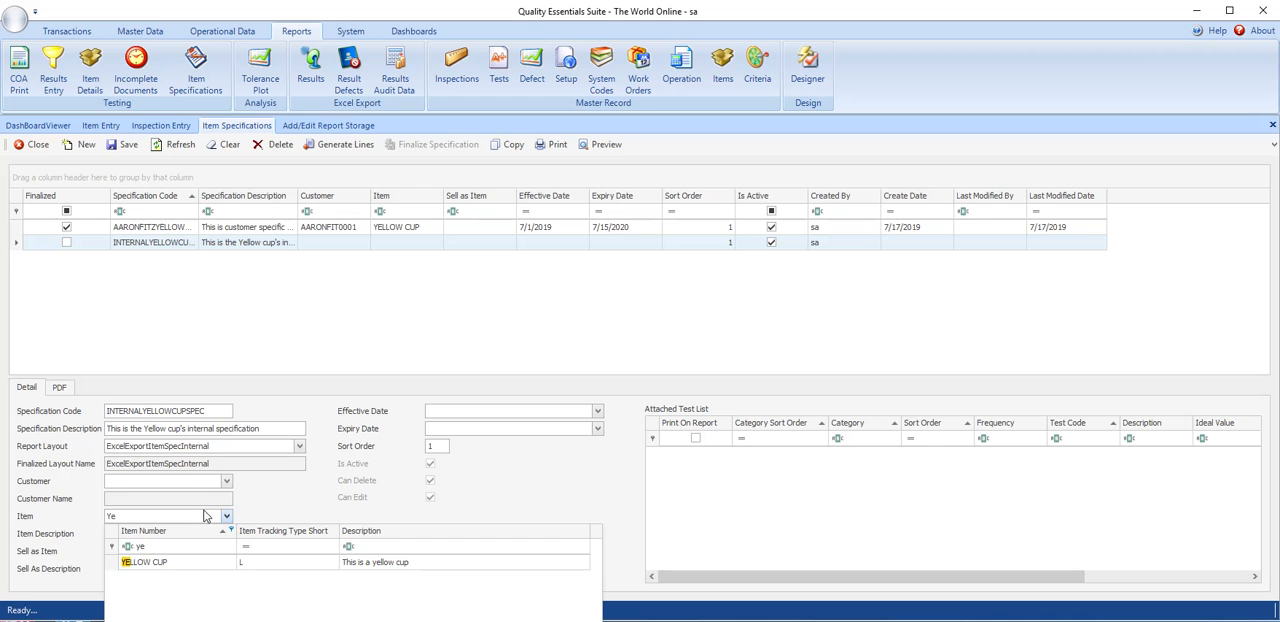
{"action": "left_click", "coordinate": [152, 562]}
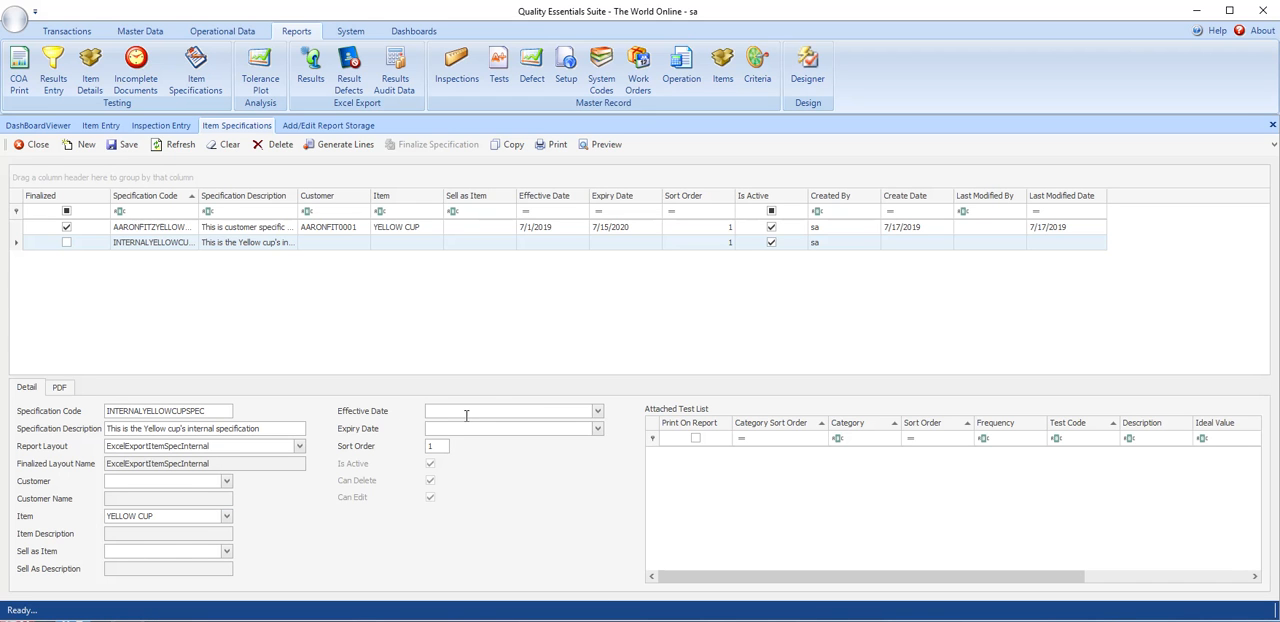
{"action": "left_click", "coordinate": [124, 147]}
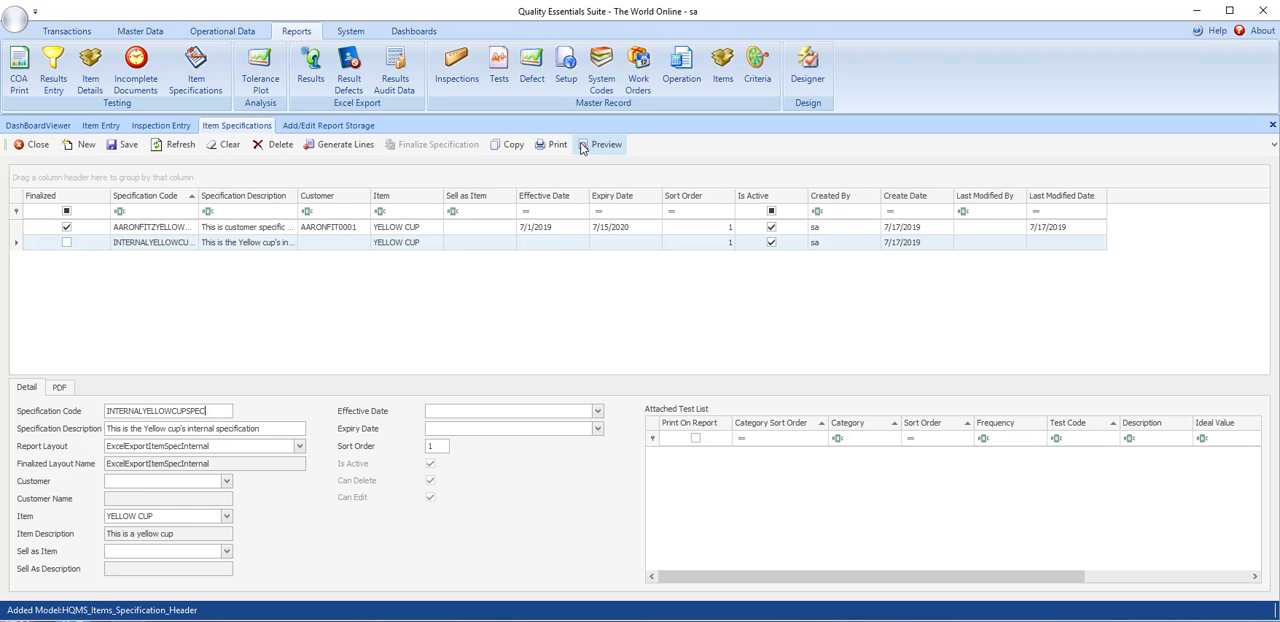
{"action": "key", "text": "ctrl+s"}
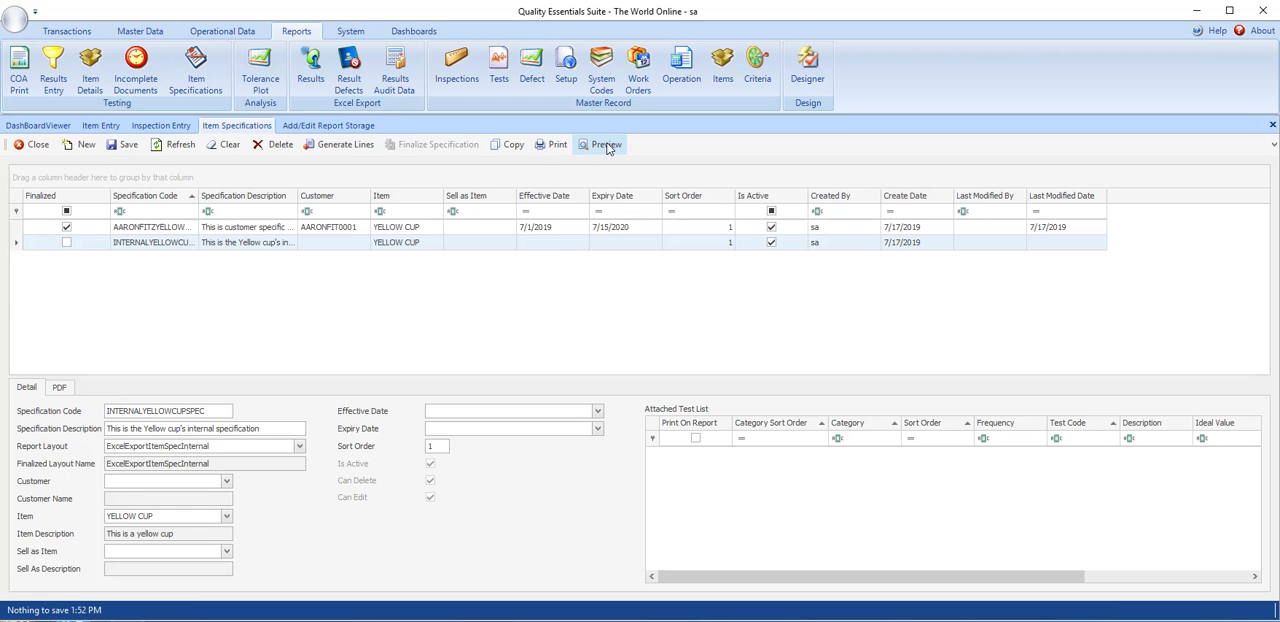
- Preview the internal specification report before and after generating its test lines
{"action": "left_click", "coordinate": [600, 145]}
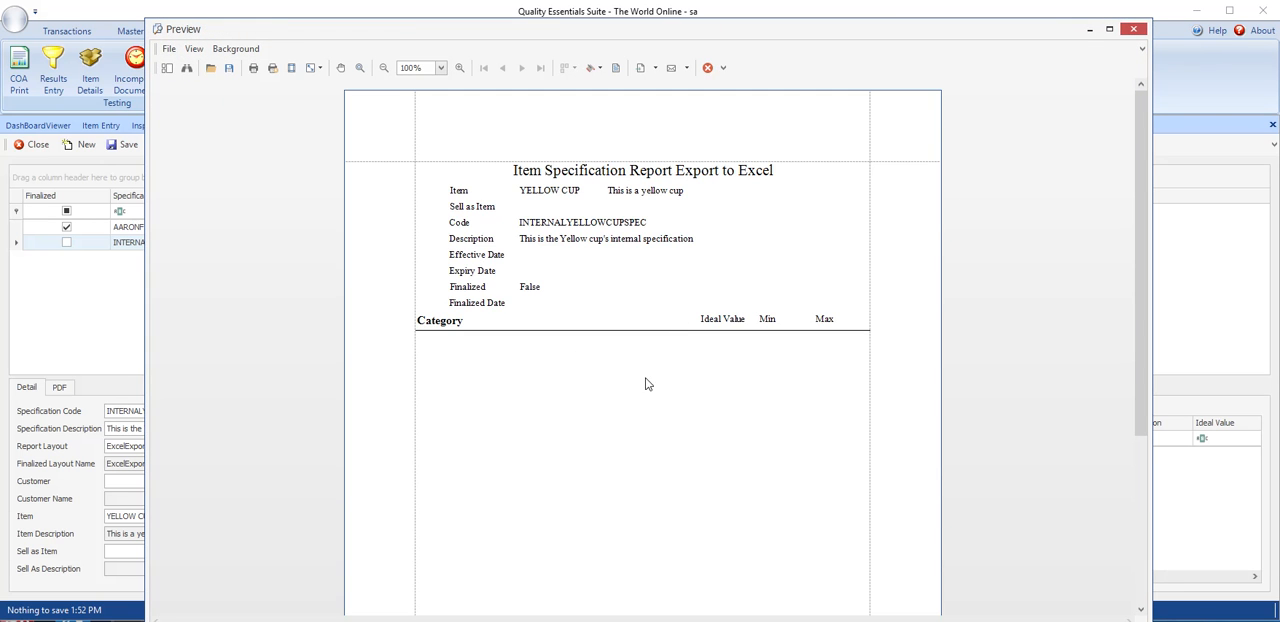
{"action": "left_click", "coordinate": [1122, 35]}
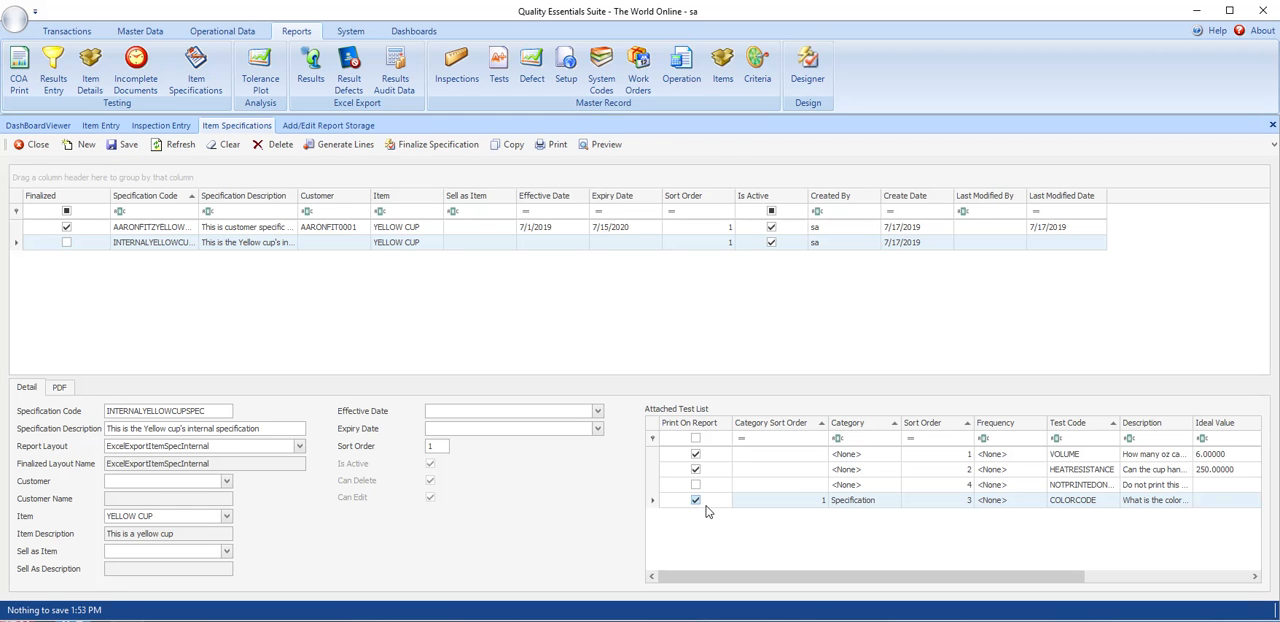
{"action": "left_click", "coordinate": [604, 146]}
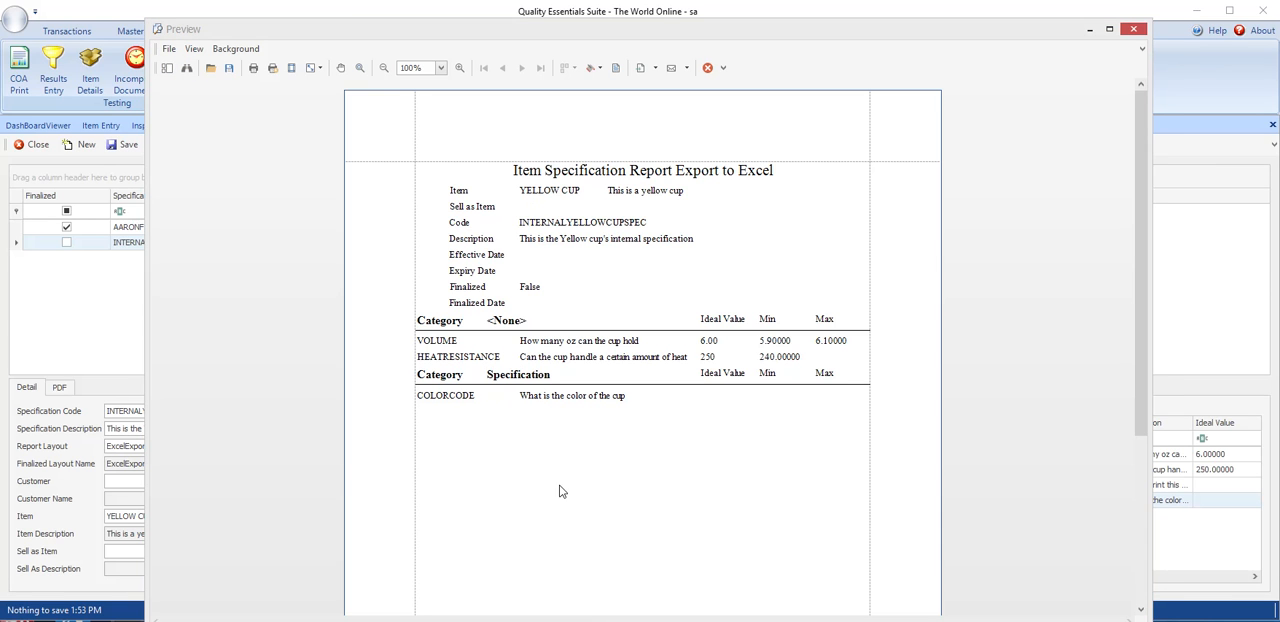
- Send the internal specification report by e-mail as an XLS attachment with the default export options, saving rpt_ItemSpecifications.xls in Downloads
{"action": "left_click", "coordinate": [686, 68]}
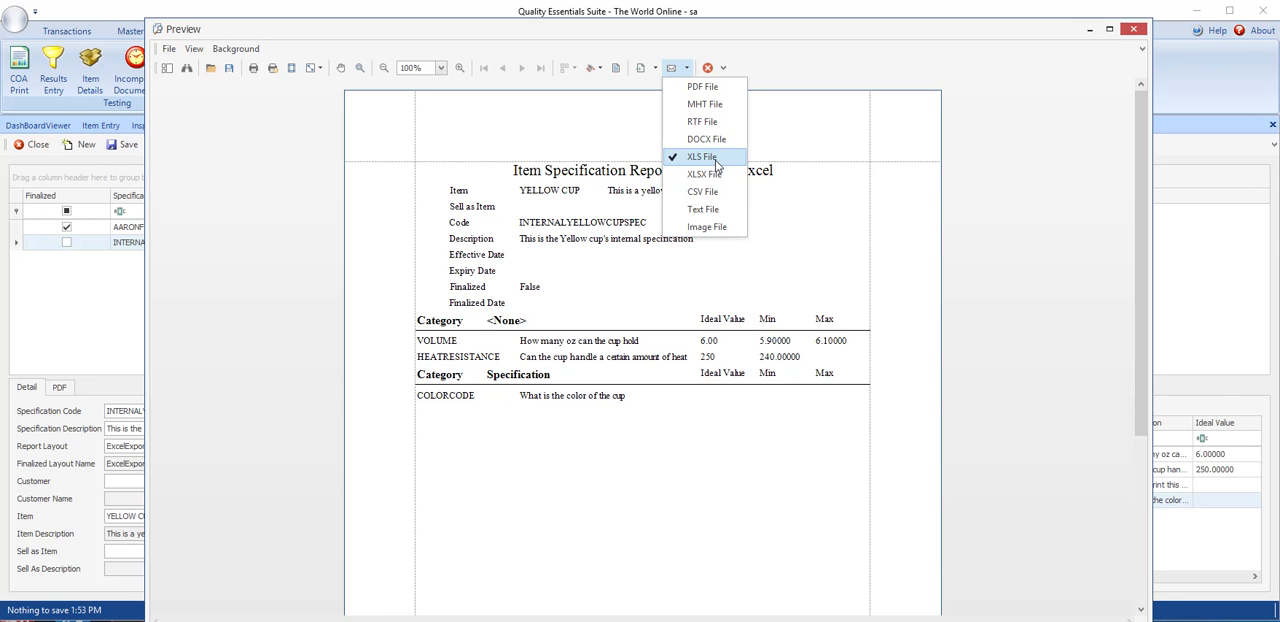
{"action": "left_click", "coordinate": [715, 159]}
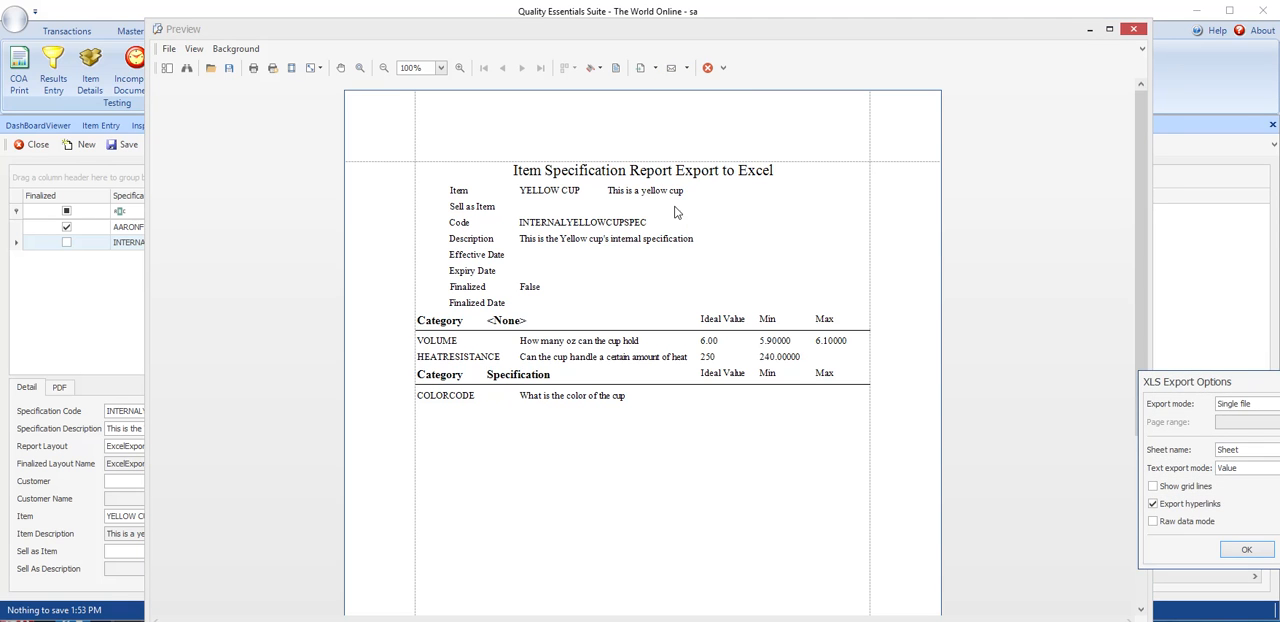
{"action": "left_click_drag", "start_coordinate": [1210, 386], "coordinate": [701, 240]}
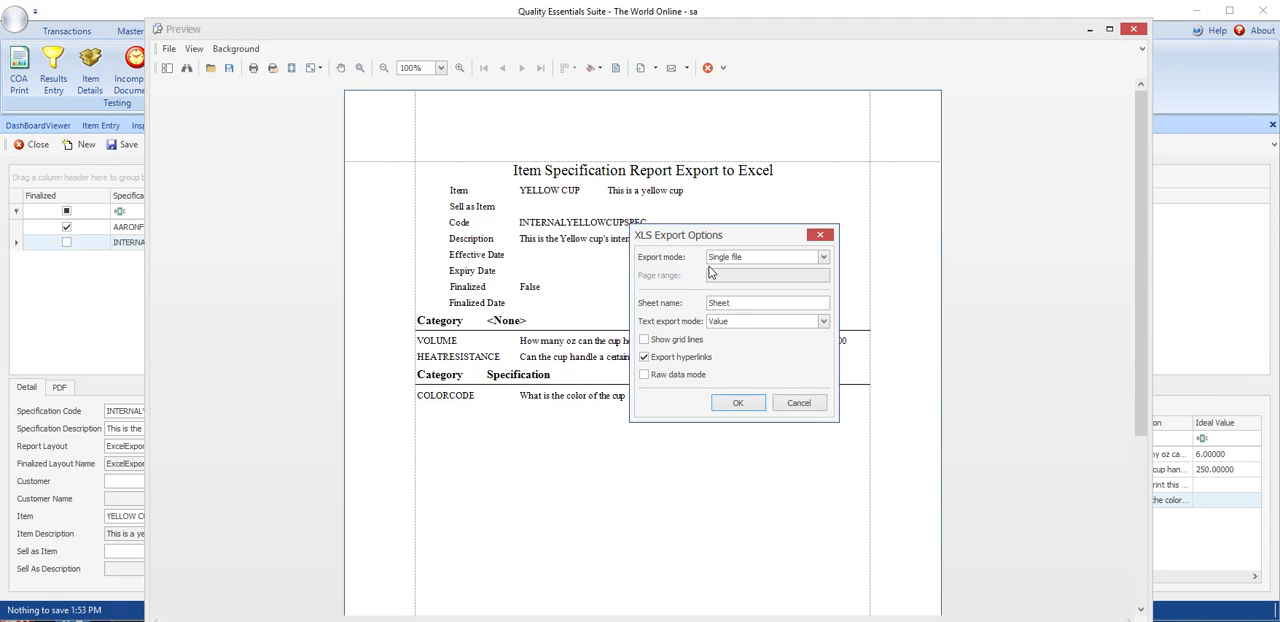
{"action": "left_click", "coordinate": [738, 404]}
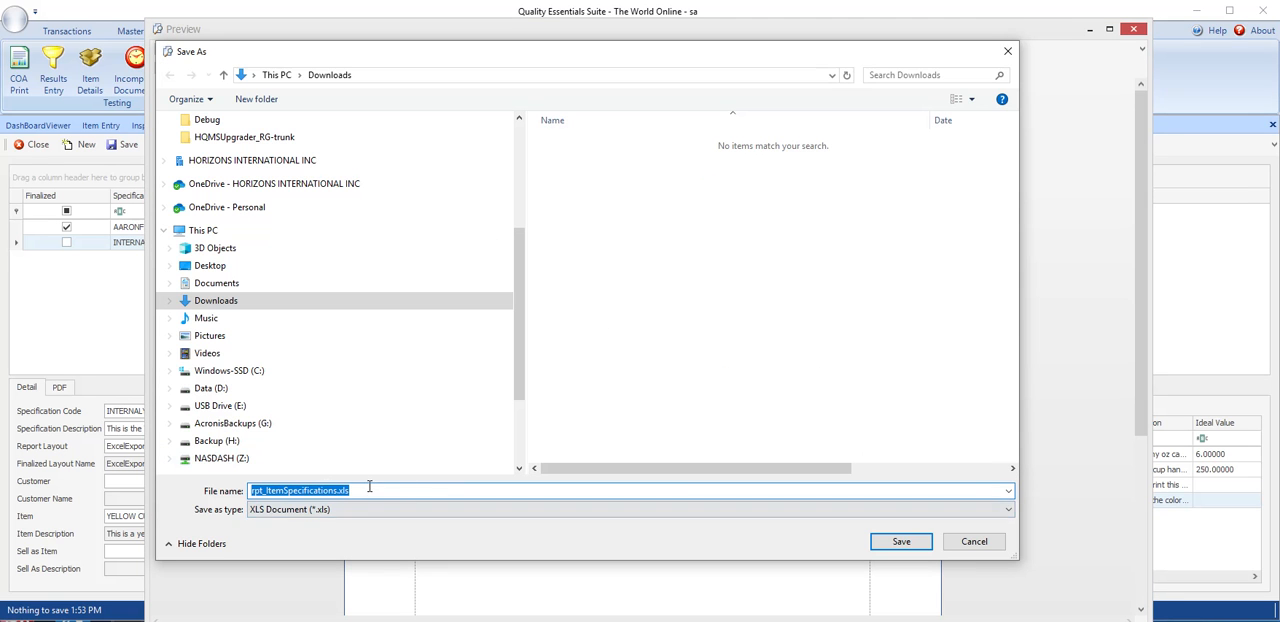
{"action": "left_click", "coordinate": [902, 543]}
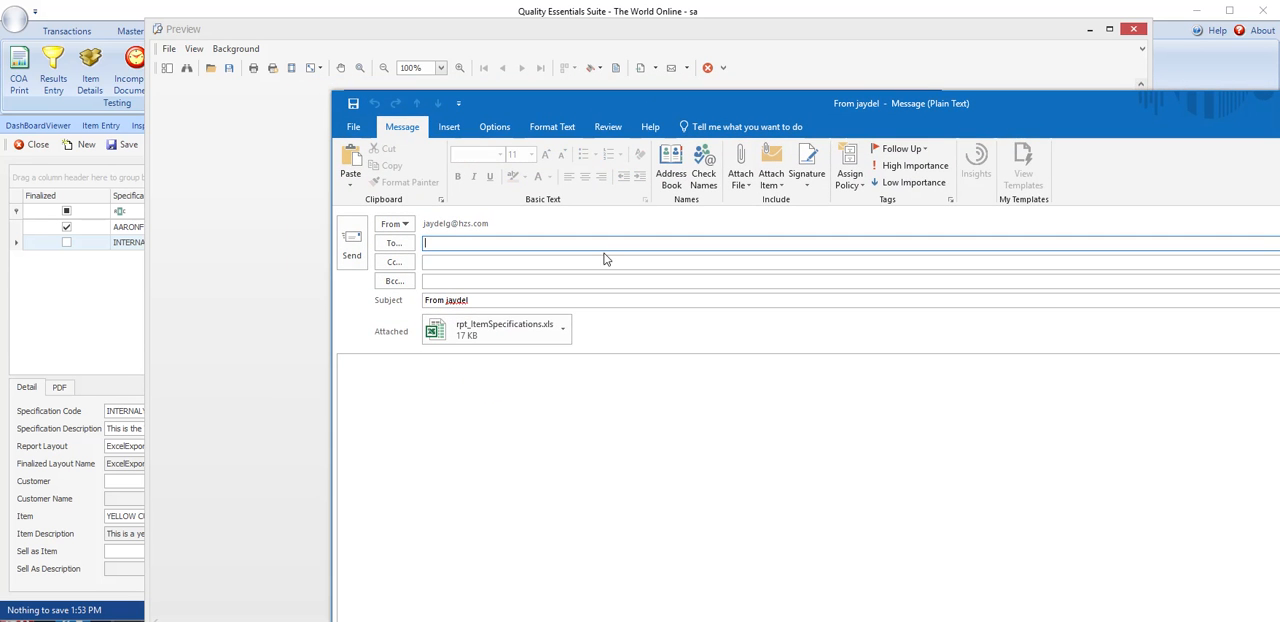
- Open the message's rpt_ItemSpecifications.xls attachment in Excel to check it, and close the workbook and the unsent message
{"action": "left_click", "coordinate": [467, 327]}
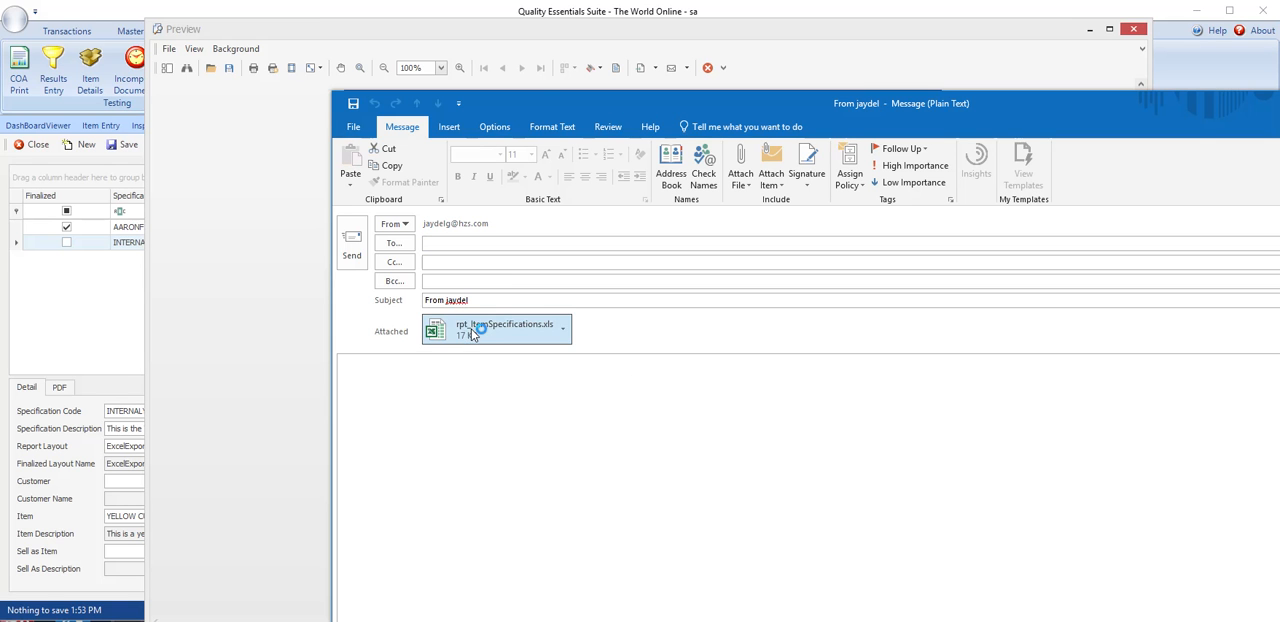
{"action": "left_click", "coordinate": [500, 368]}
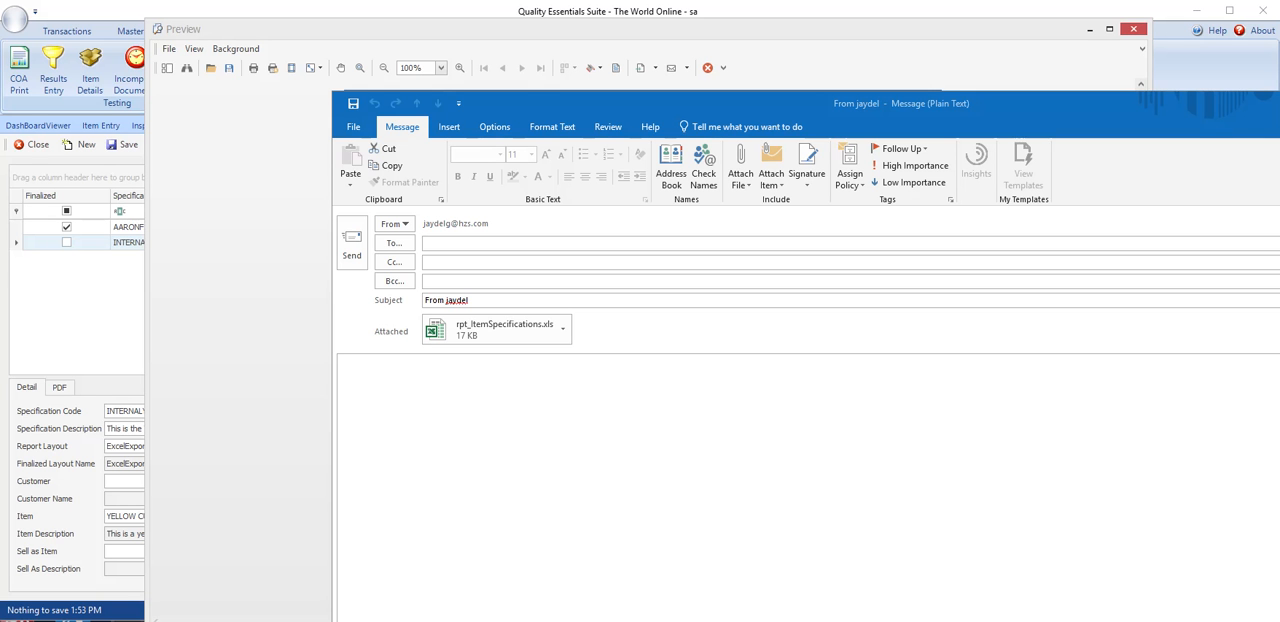
{"action": "left_click_drag", "start_coordinate": [1279, 240], "coordinate": [716, 25]}
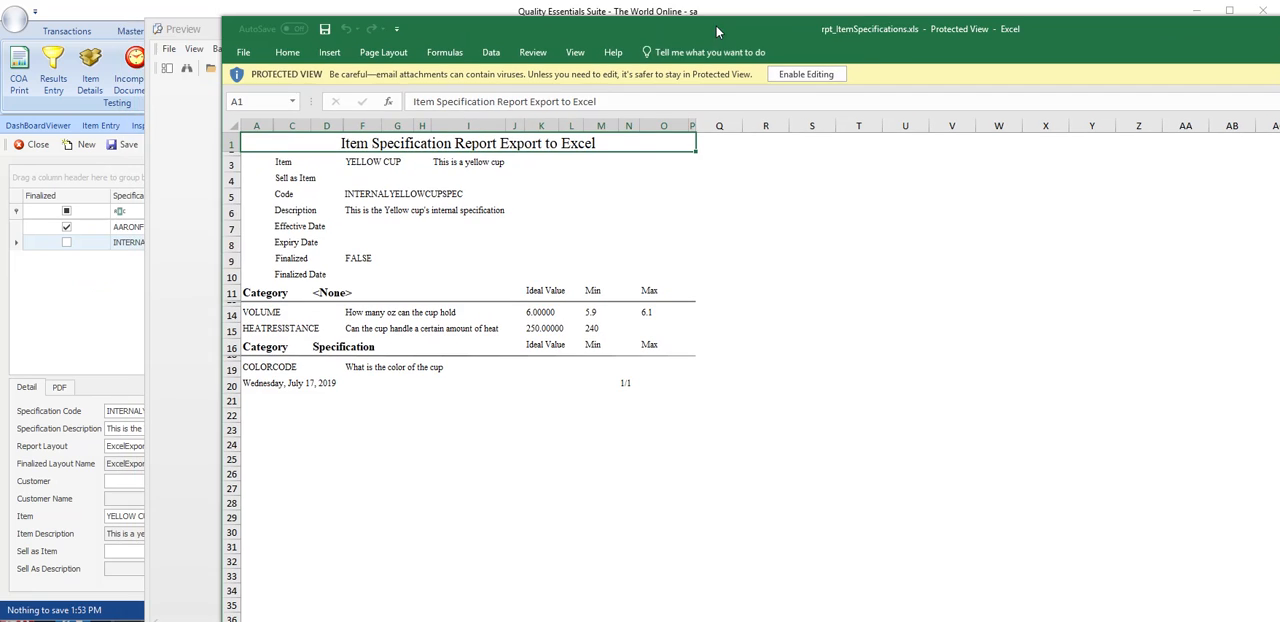
{"action": "left_click", "coordinate": [244, 53]}
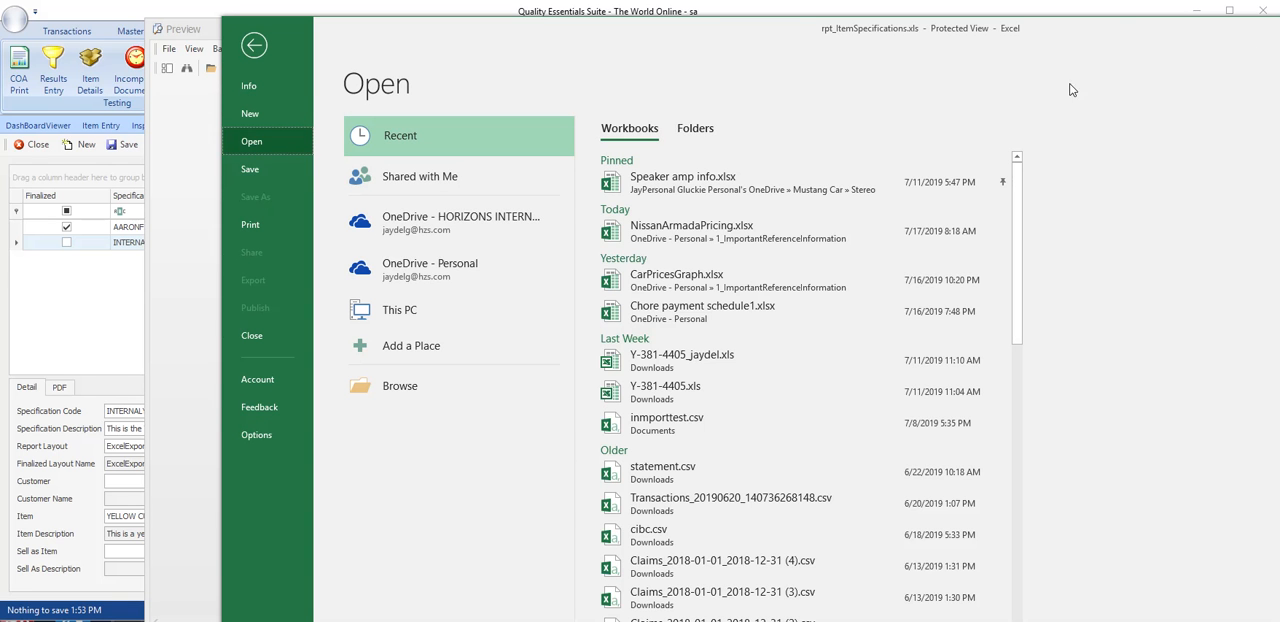
{"action": "key", "text": "alt+F4"}
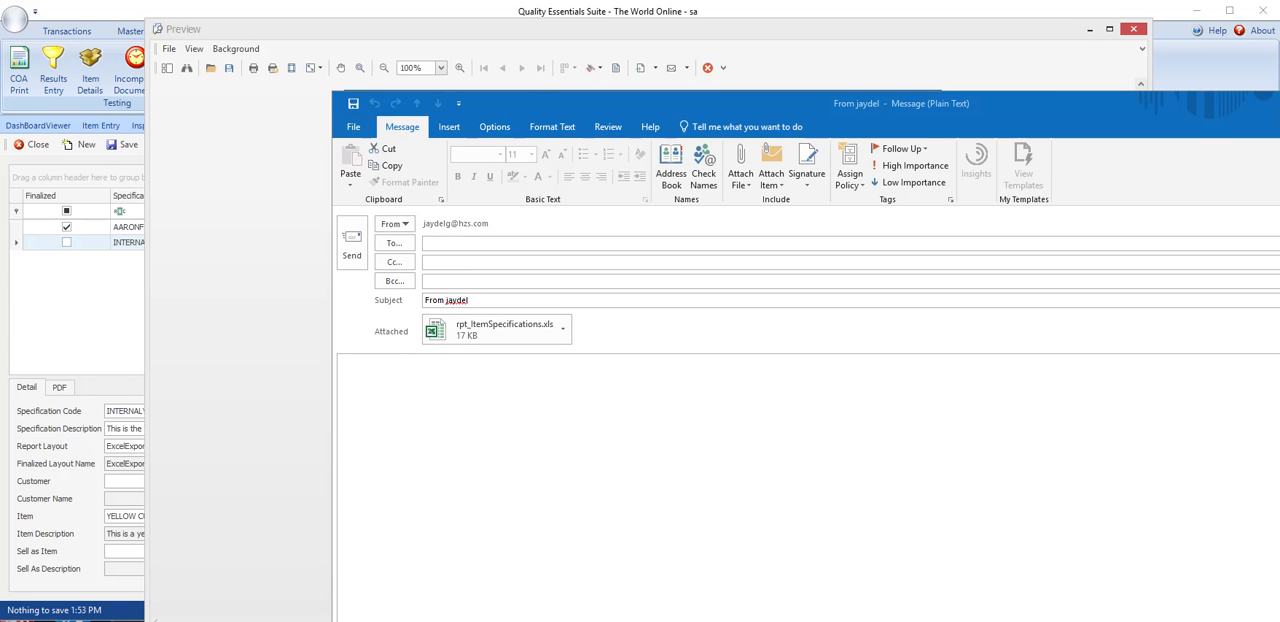
{"action": "key", "text": "alt+F4"}
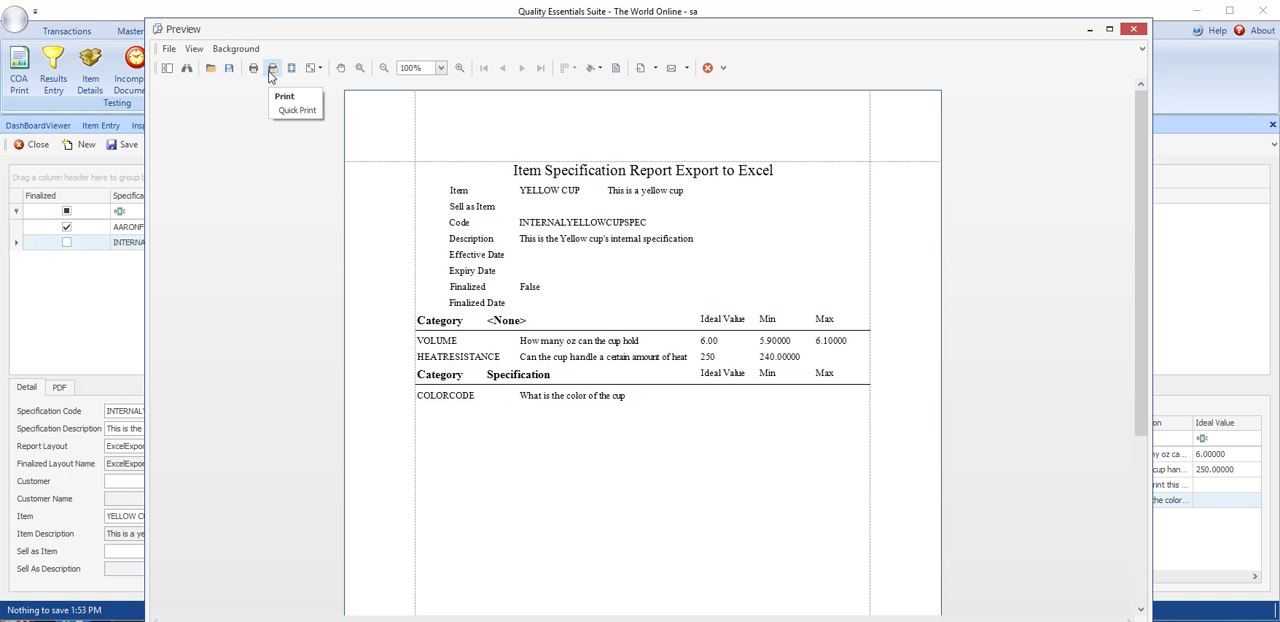
{"action": "left_click", "coordinate": [229, 68]}
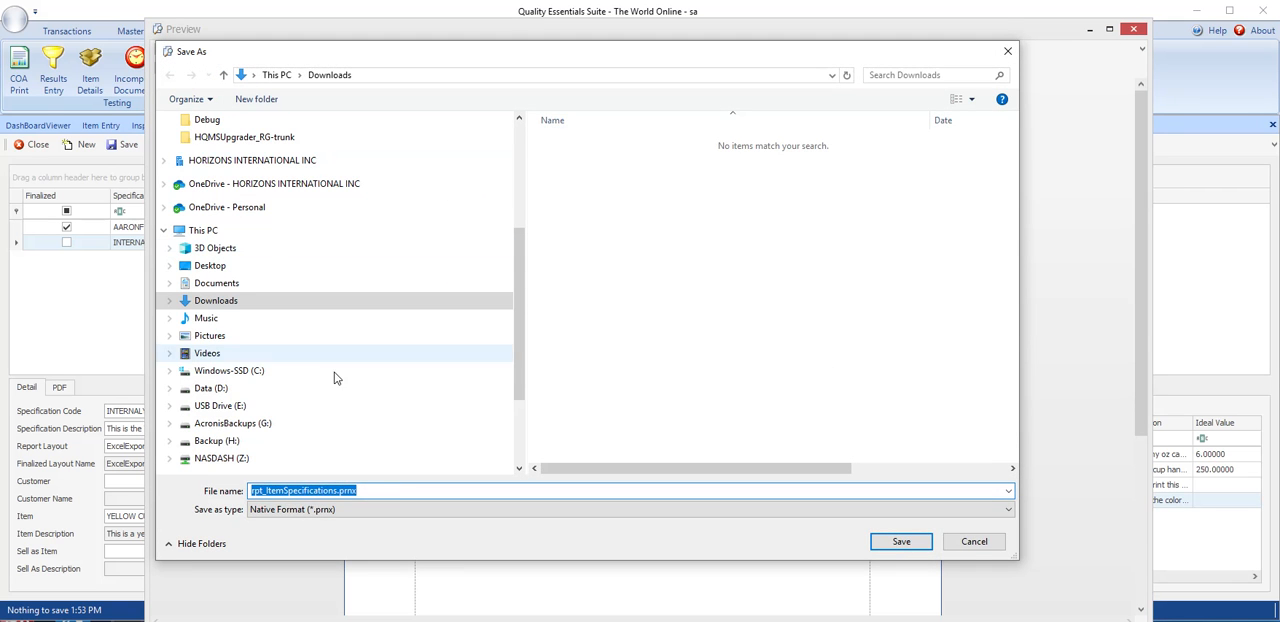
{"action": "left_click", "coordinate": [400, 509]}
{"action": "left_click", "coordinate": [410, 520]}
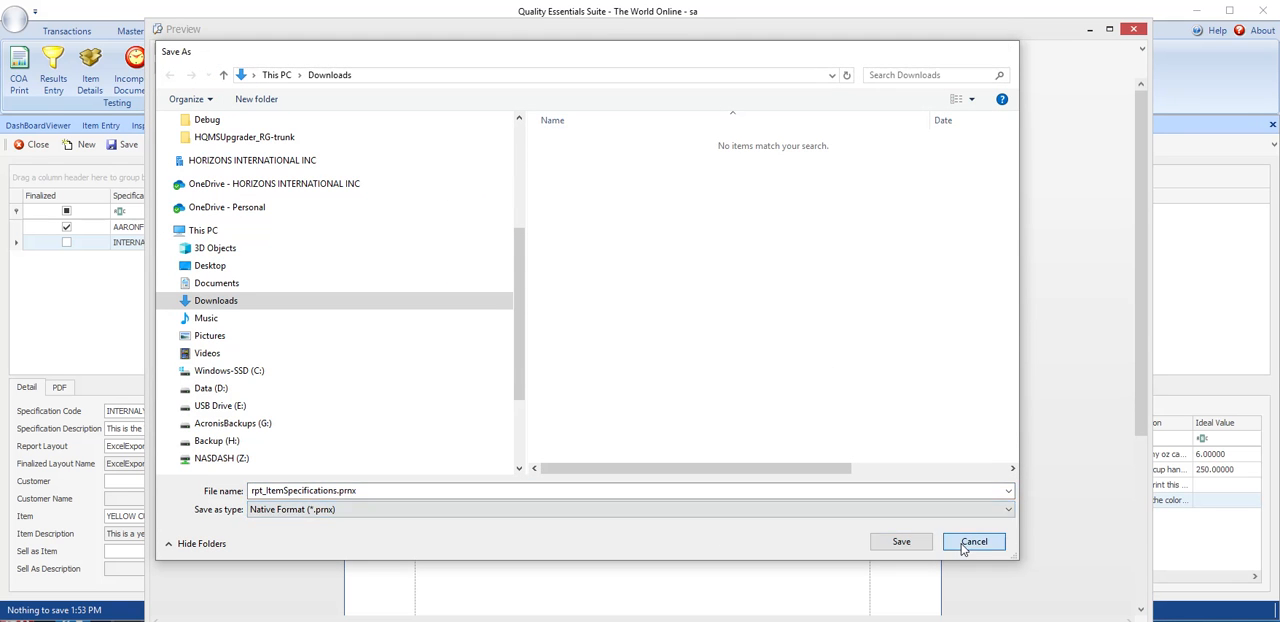
{"action": "left_click", "coordinate": [973, 542]}
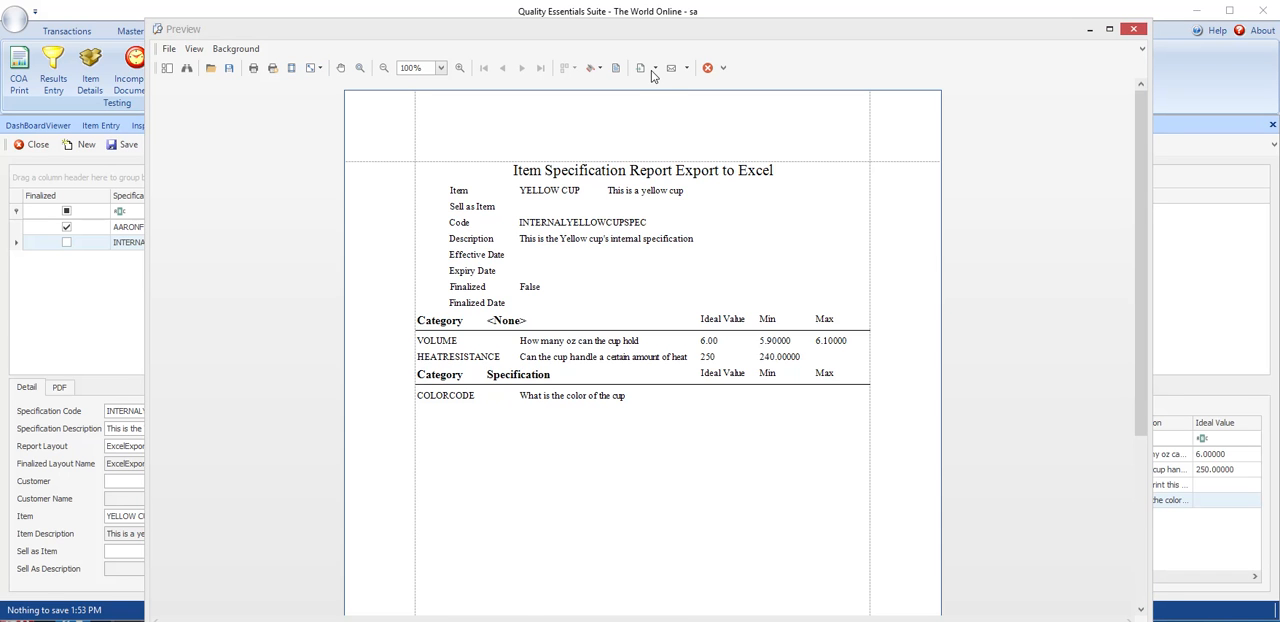
- Export the internal specification report as rpt_ItemSpecifications.xlsx to Downloads with the default options, and open it in Excel
{"action": "left_click", "coordinate": [652, 69]}
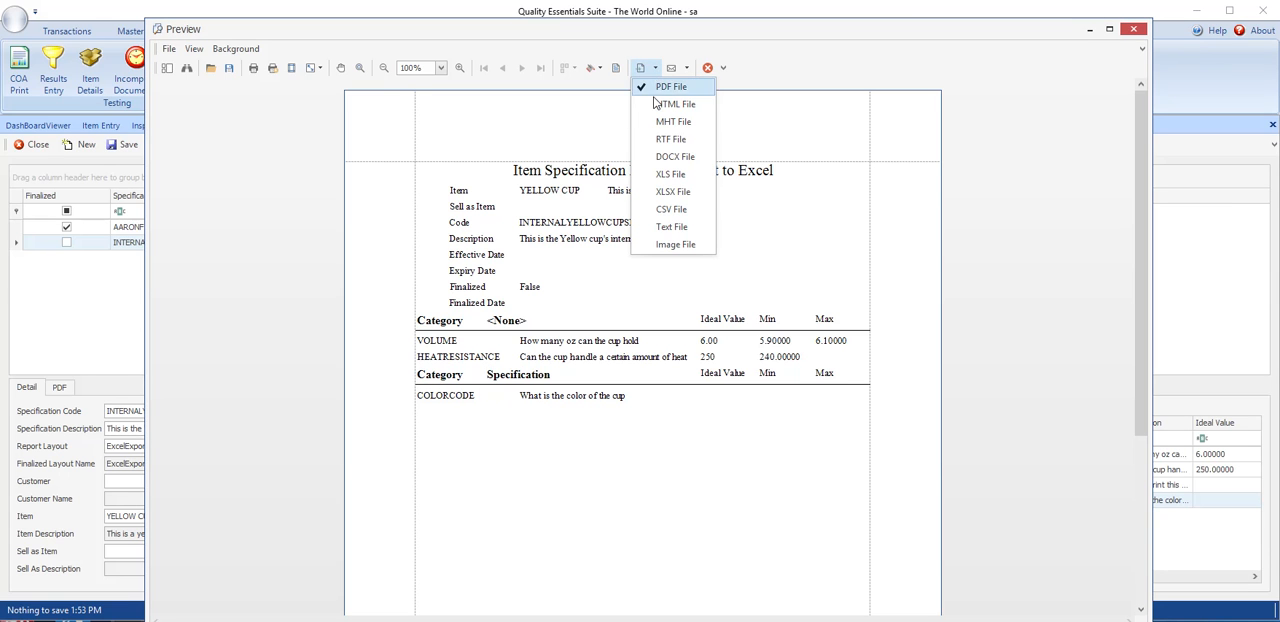
{"action": "left_click", "coordinate": [674, 193]}
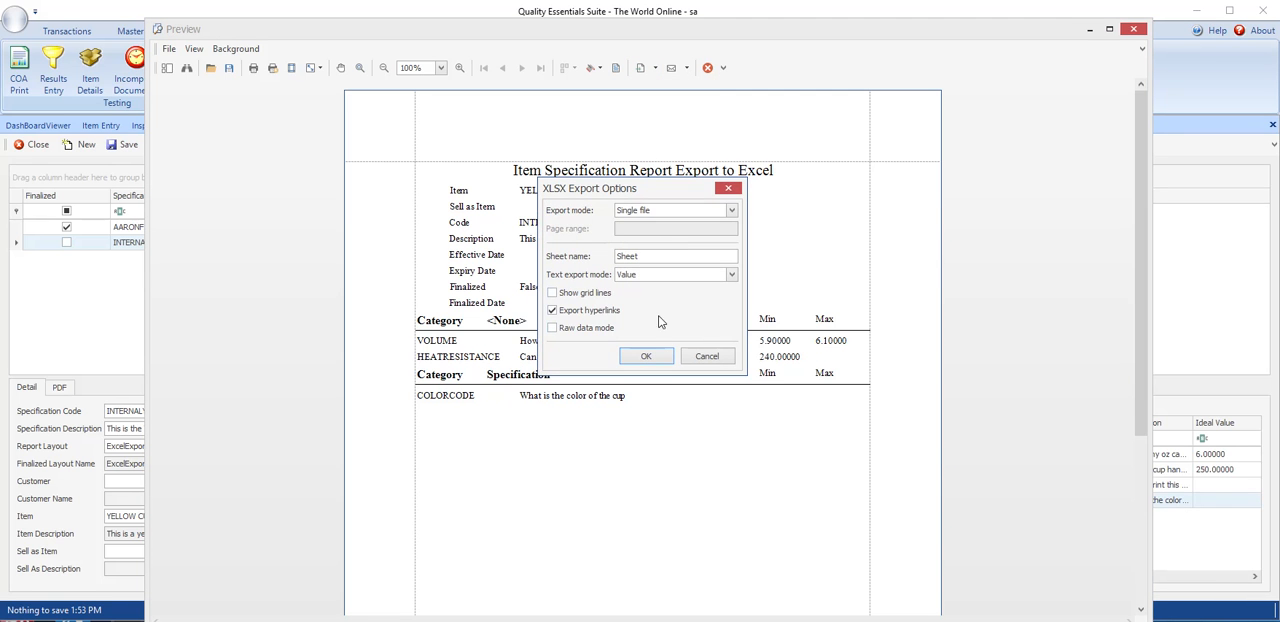
{"action": "left_click", "coordinate": [645, 358]}
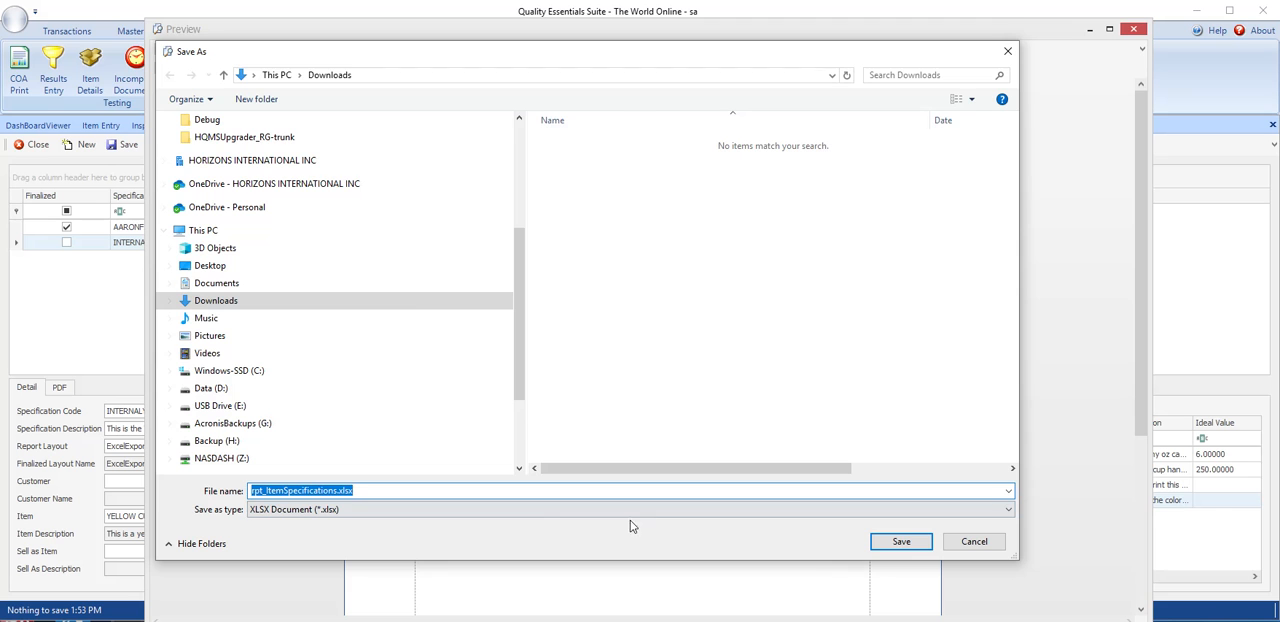
{"action": "left_click", "coordinate": [895, 540]}
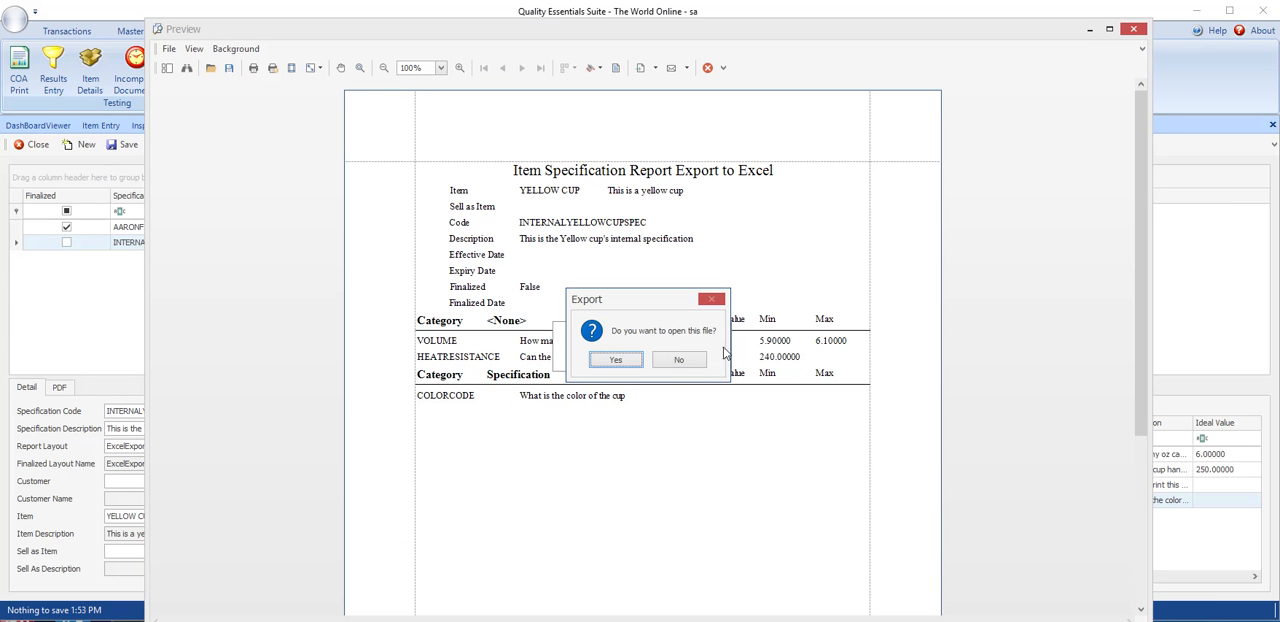
{"action": "left_click", "coordinate": [616, 361]}
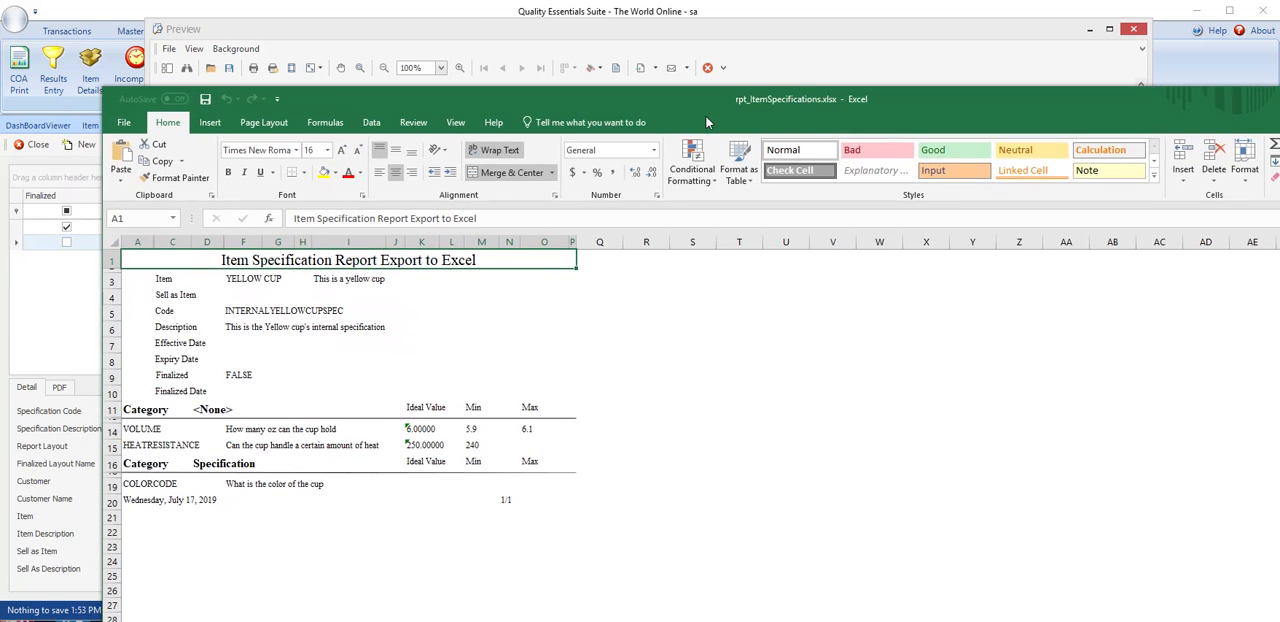
- Look over the exported specification workbook, save it, and close both the workbook and the report preview
{"action": "left_click", "coordinate": [329, 500]}
{"action": "scroll", "coordinate": [439, 463], "scroll_direction": "down", "scroll_amount": 4}
{"action": "scroll", "coordinate": [434, 460], "scroll_direction": "up", "scroll_amount": 4}
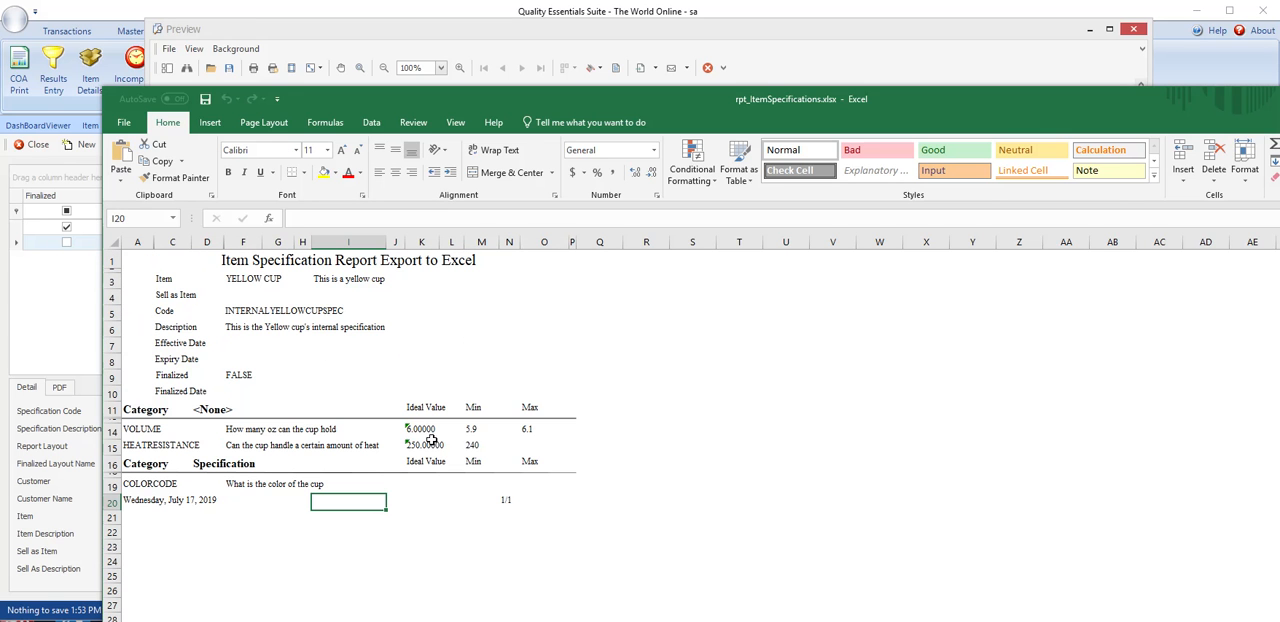
{"action": "left_click", "coordinate": [125, 123]}
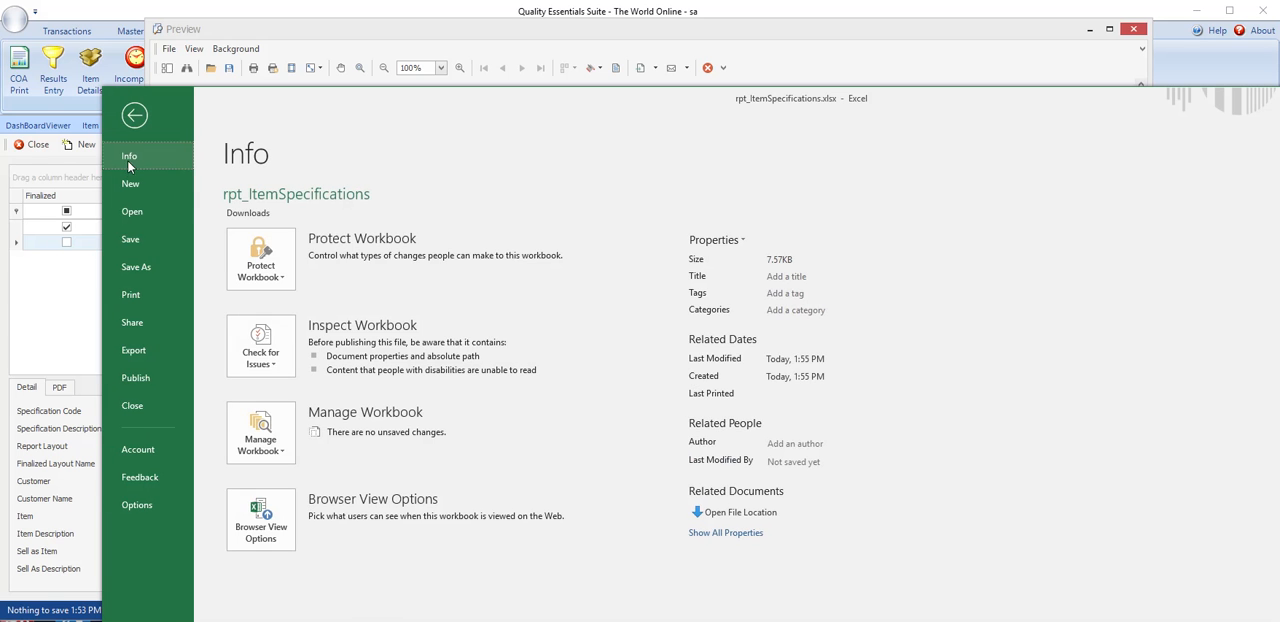
{"action": "left_click", "coordinate": [138, 240]}
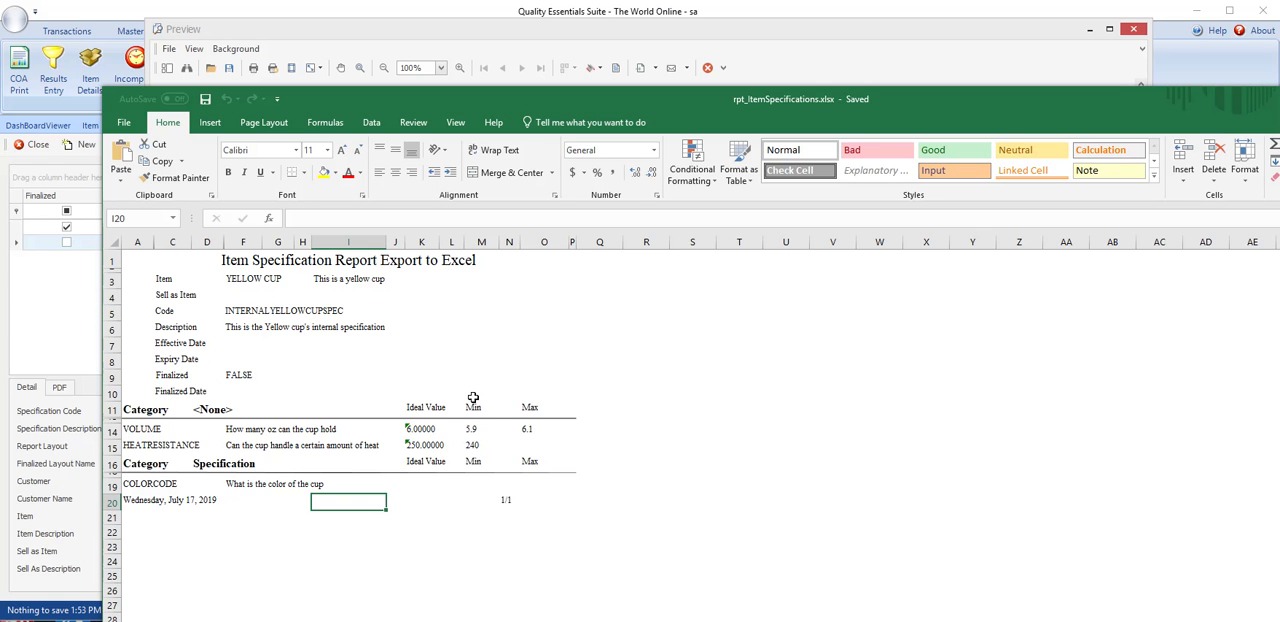
{"action": "left_click", "coordinate": [1279, 99]}
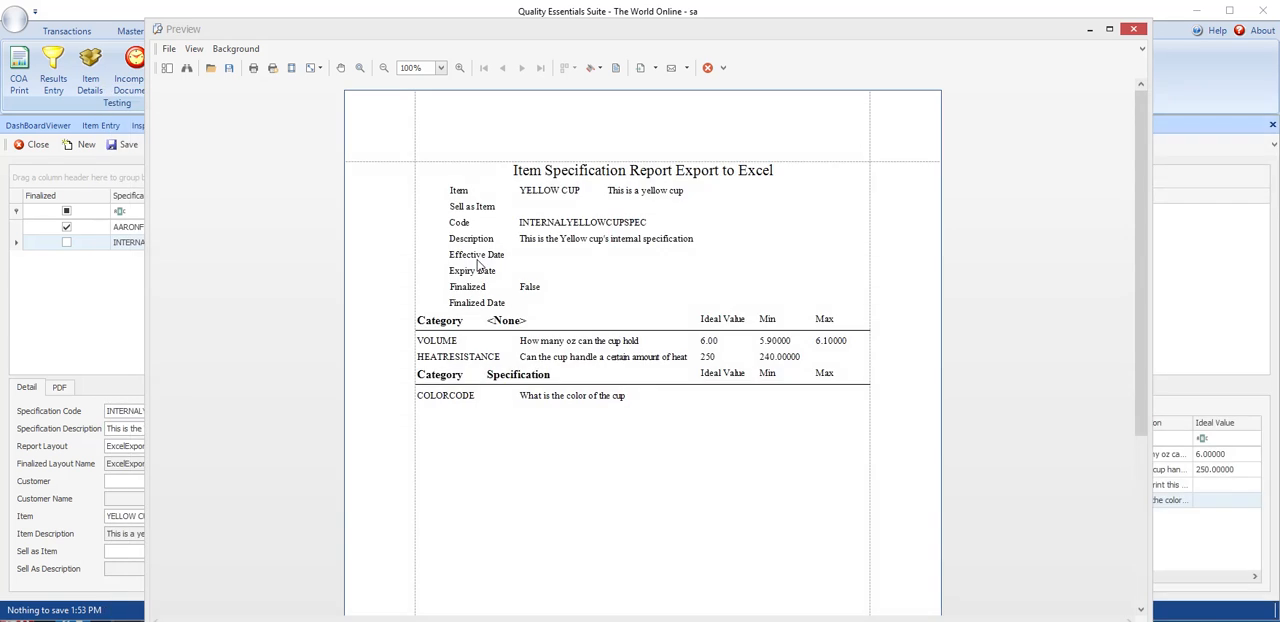
{"action": "left_click", "coordinate": [1132, 33]}
{"action": "left_click", "coordinate": [1133, 33]}
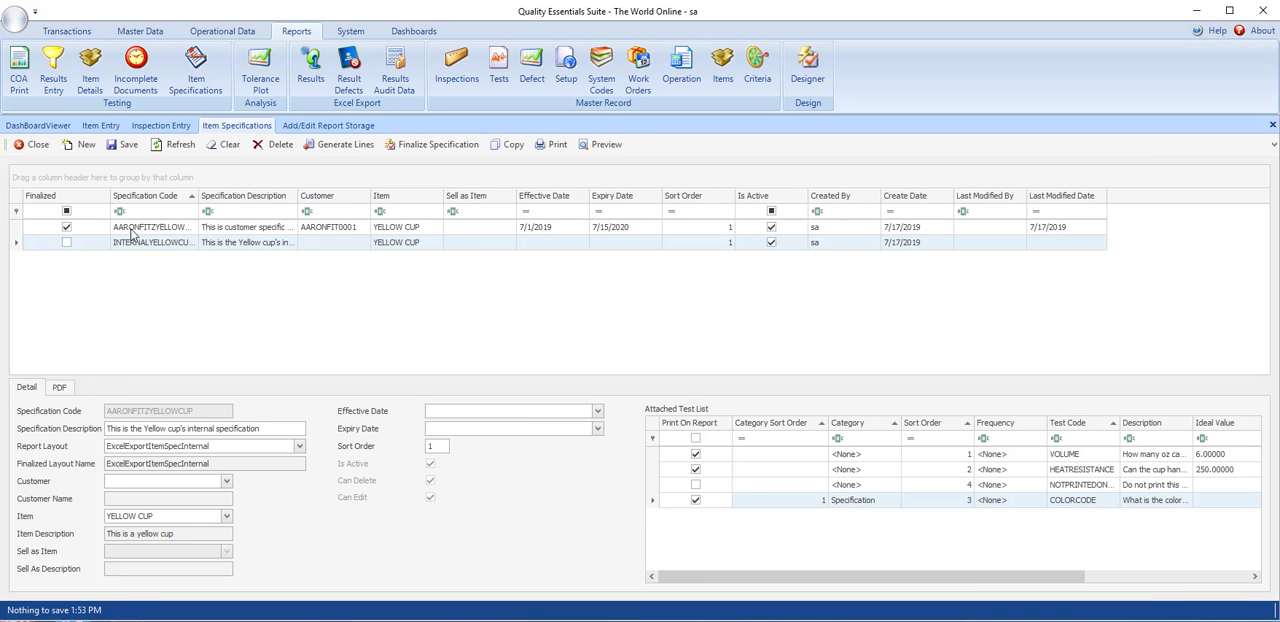
- Review the stored PDF of the finalized AARONFITZYELLOWCUP specification, including its categories and test lines
{"action": "left_click", "coordinate": [130, 228]}
{"action": "left_click", "coordinate": [60, 388]}
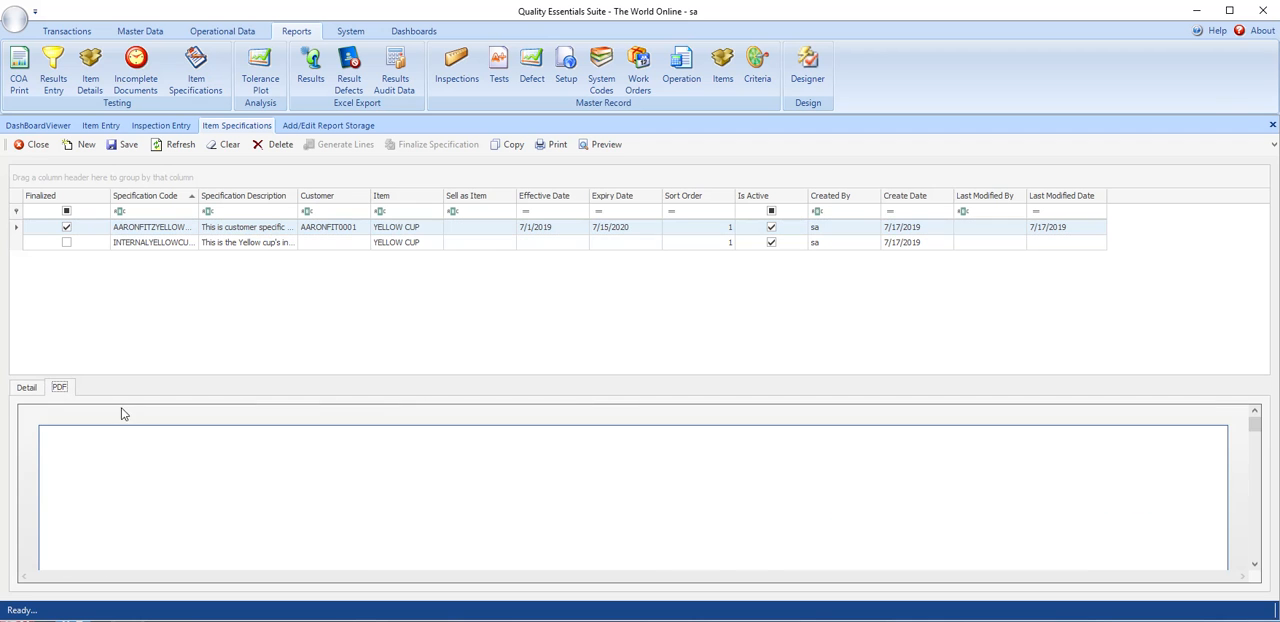
{"action": "scroll", "coordinate": [398, 503], "scroll_direction": "down", "scroll_amount": 6}
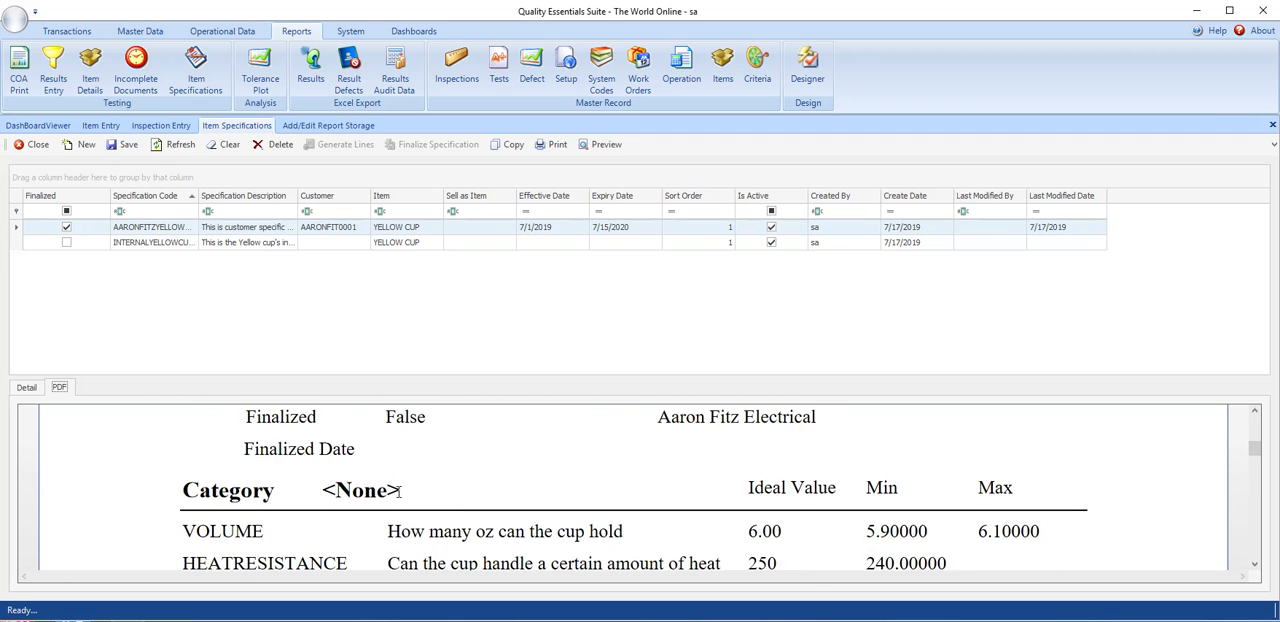
{"action": "scroll", "coordinate": [423, 492], "scroll_direction": "up", "scroll_amount": 8}
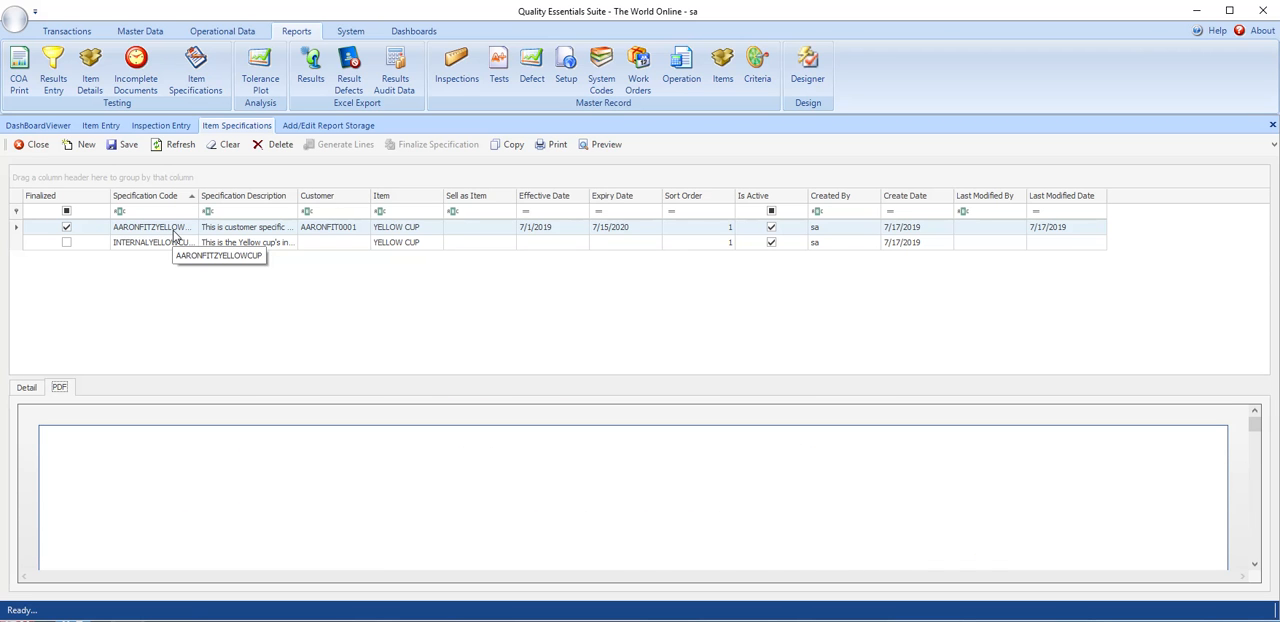
{"action": "scroll", "coordinate": [466, 515], "scroll_direction": "down", "scroll_amount": 3}
{"action": "scroll", "coordinate": [480, 494], "scroll_direction": "down", "scroll_amount": 6}
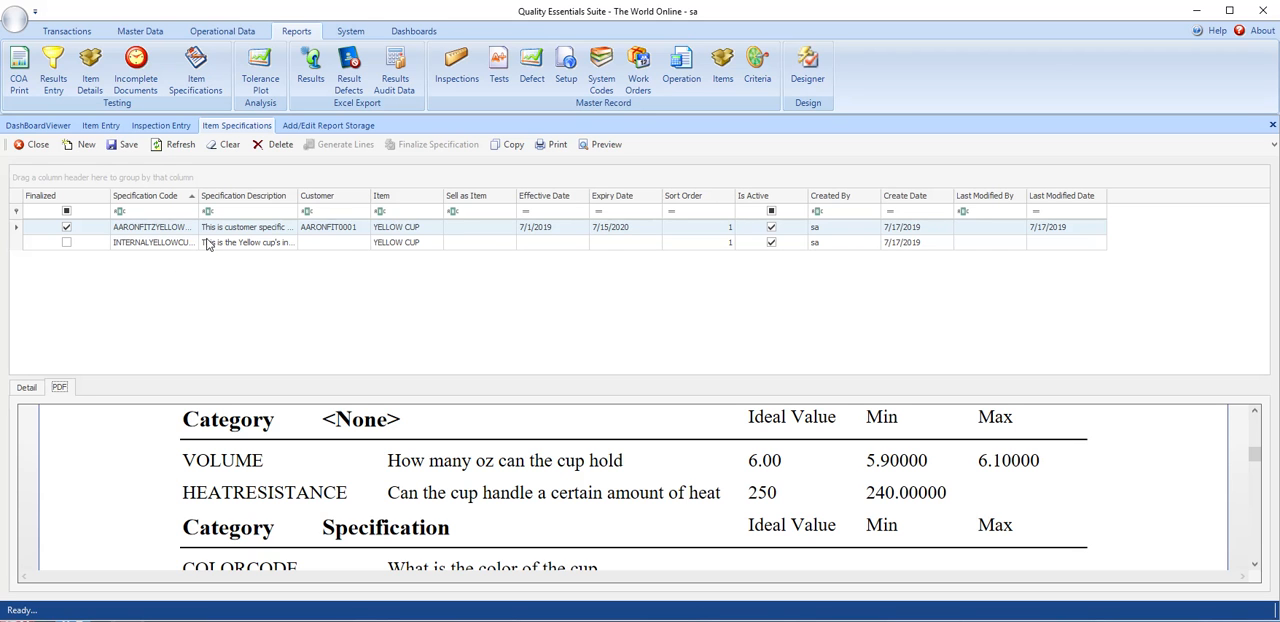
{"action": "left_click", "coordinate": [82, 145]}
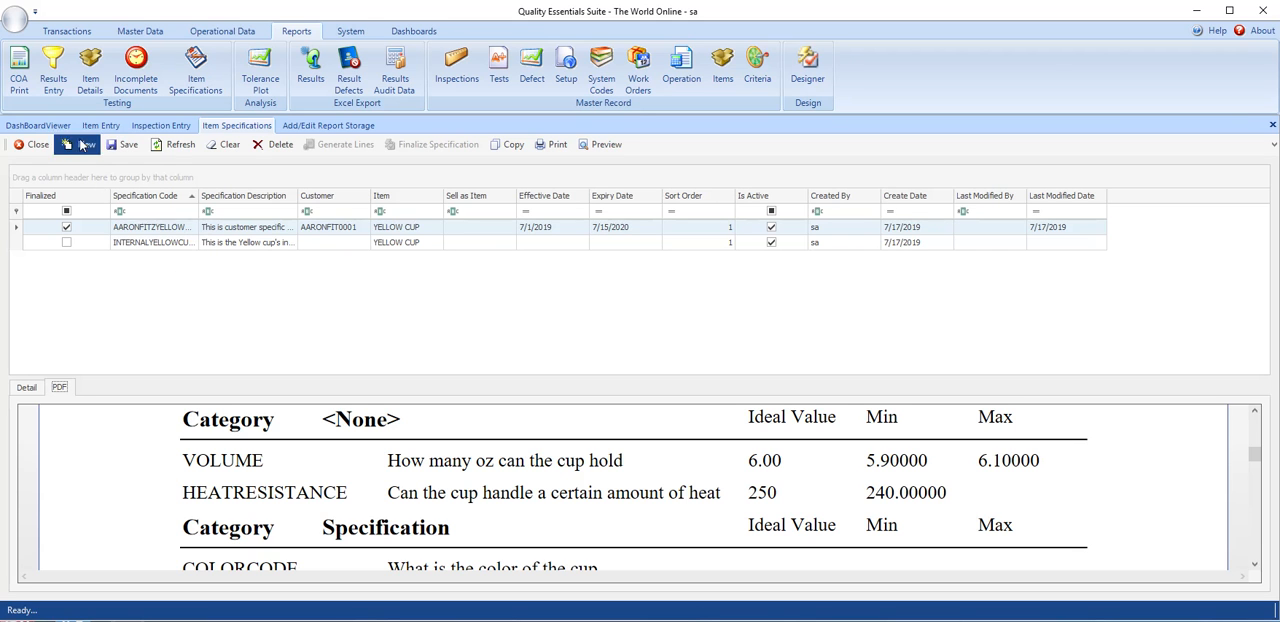
{"action": "left_click", "coordinate": [27, 390]}
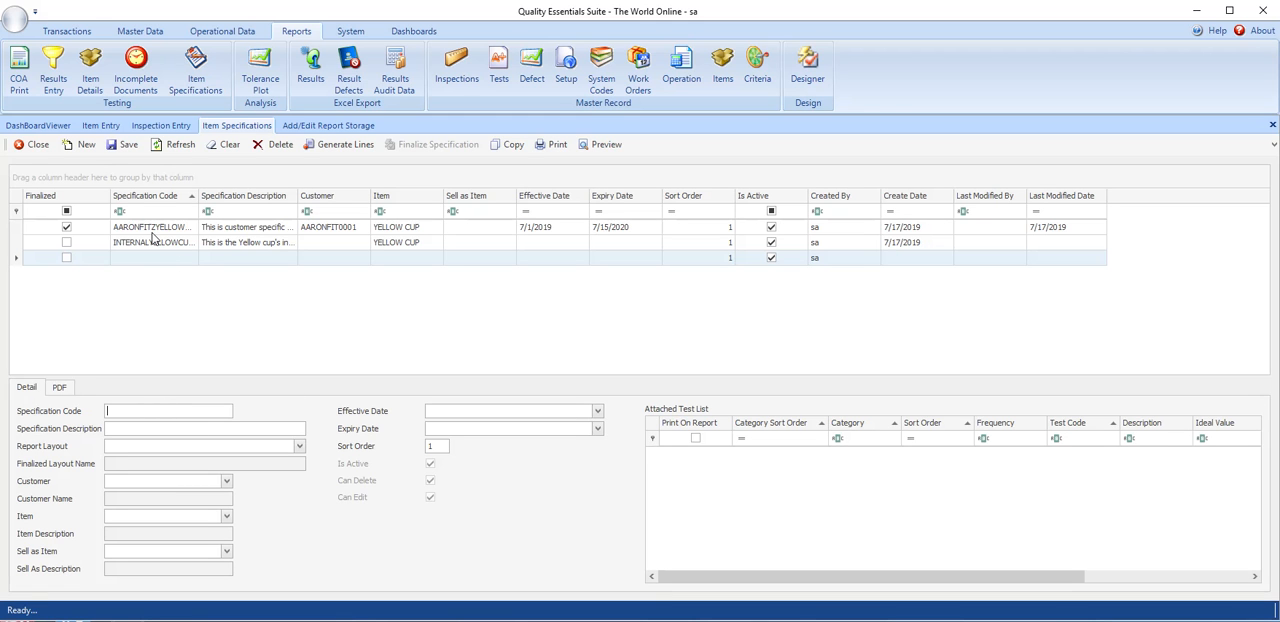
{"action": "left_click", "coordinate": [223, 146]}
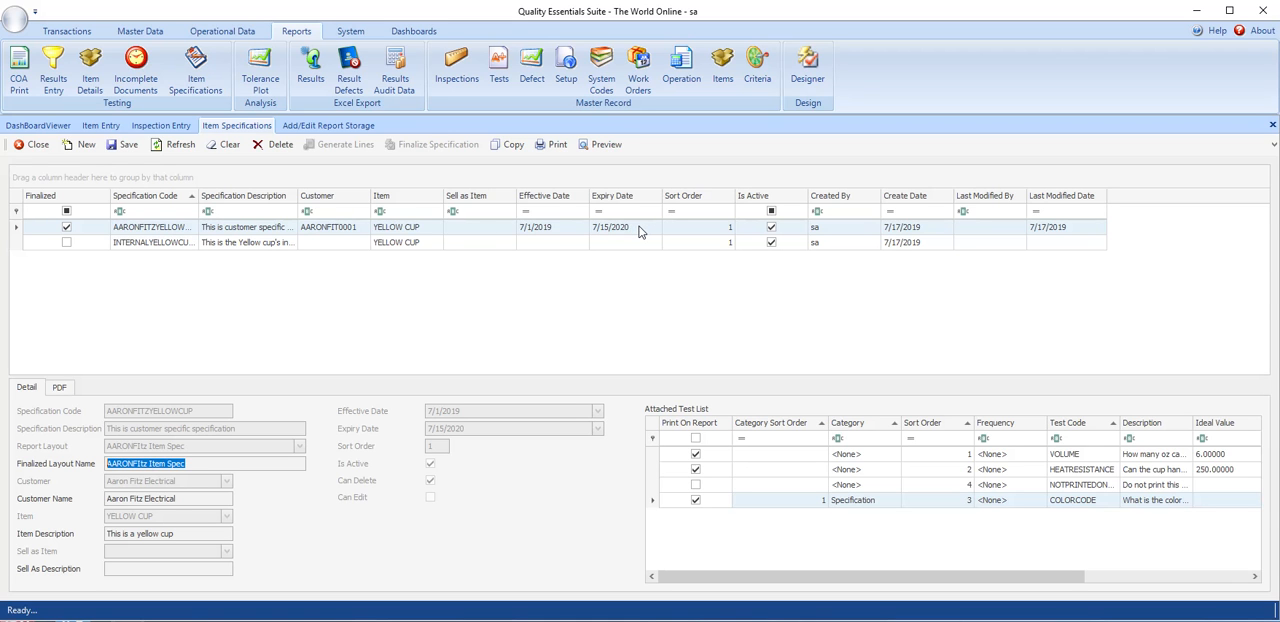
- Copy the finalized AARONFITZYELLOWCUP specification to a new specification with code AARONFITZYELLOW2
{"action": "left_click", "coordinate": [510, 145]}
{"action": "left_click_drag", "start_coordinate": [1195, 432], "coordinate": [700, 250]}
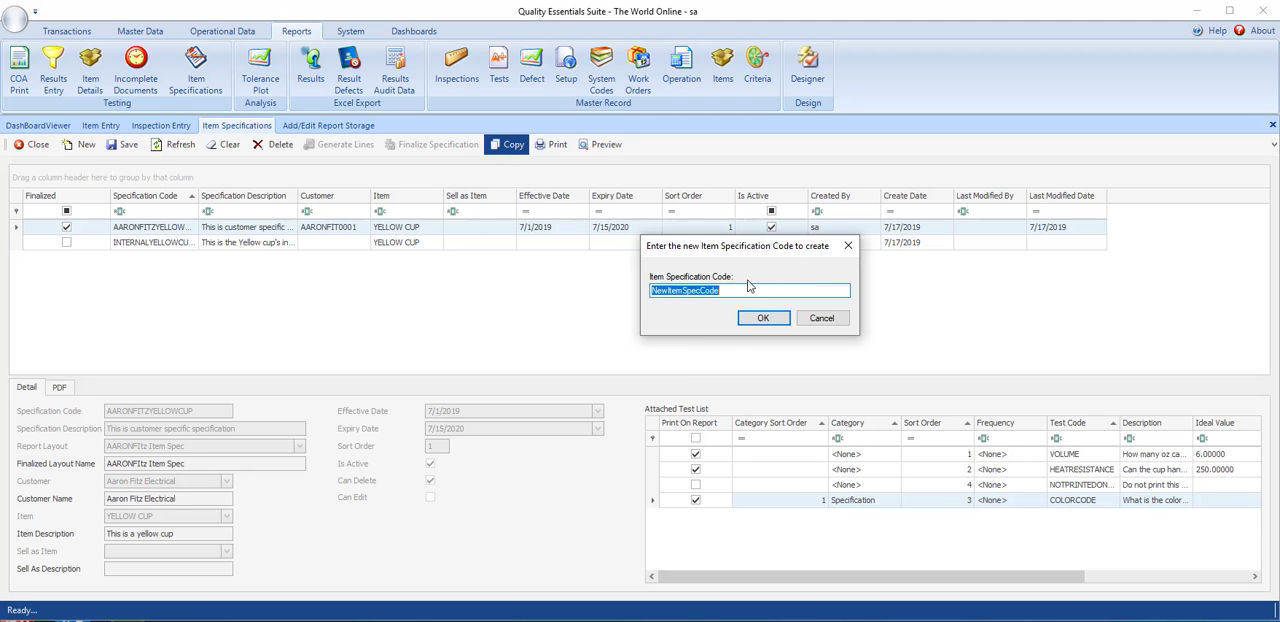
{"action": "left_click_drag", "start_coordinate": [739, 292], "coordinate": [595, 293]}
{"action": "type", "text": "AARONFITZYELLOW"}
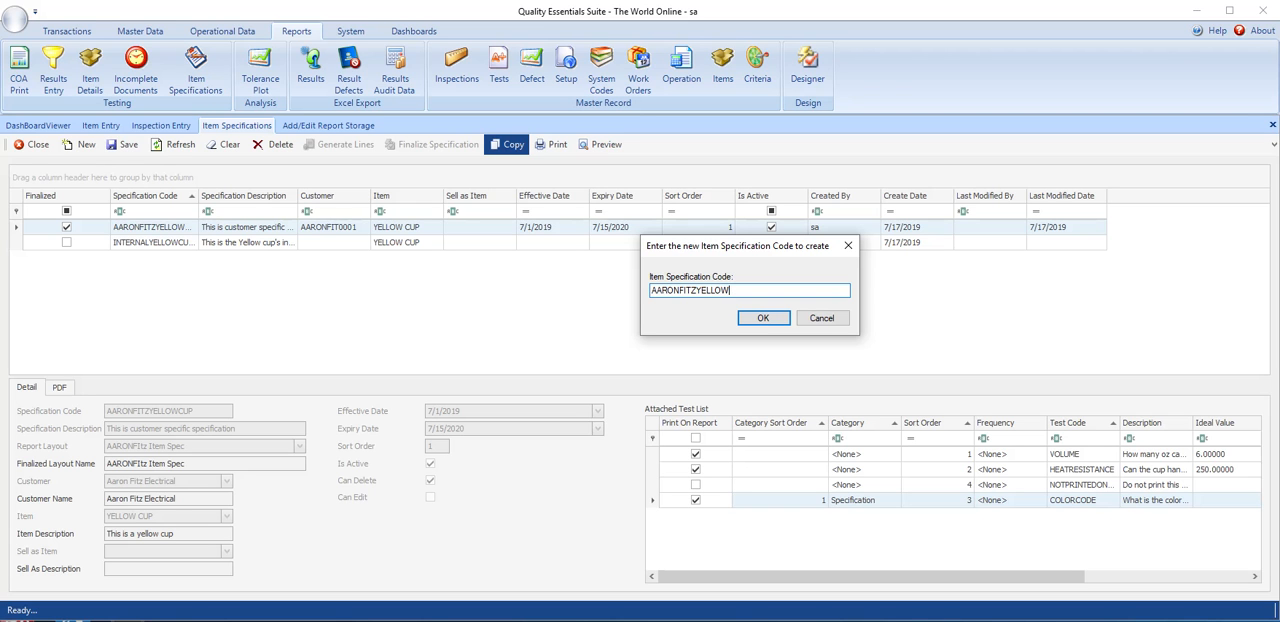
{"action": "type", "text": "2"}
{"action": "left_click", "coordinate": [762, 318]}
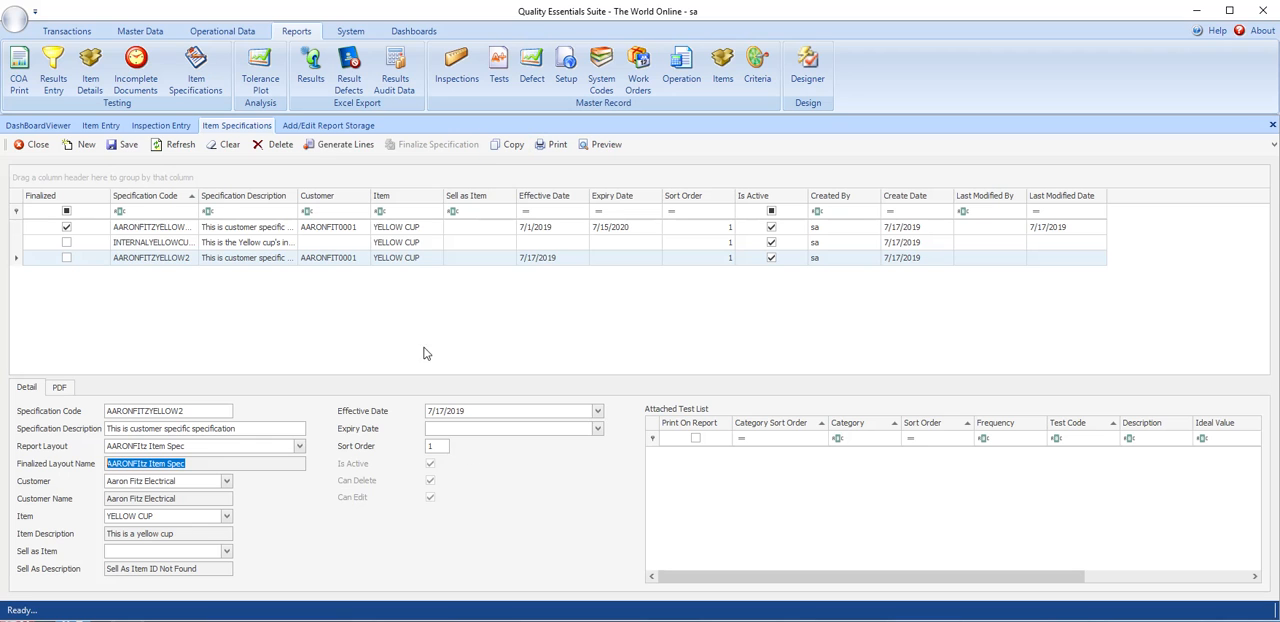
- Change the copied specification's code to AARONFITZYELLOW and set its effective date to 7/16/2020
{"action": "left_click", "coordinate": [166, 411]}
{"action": "left_click", "coordinate": [597, 412]}
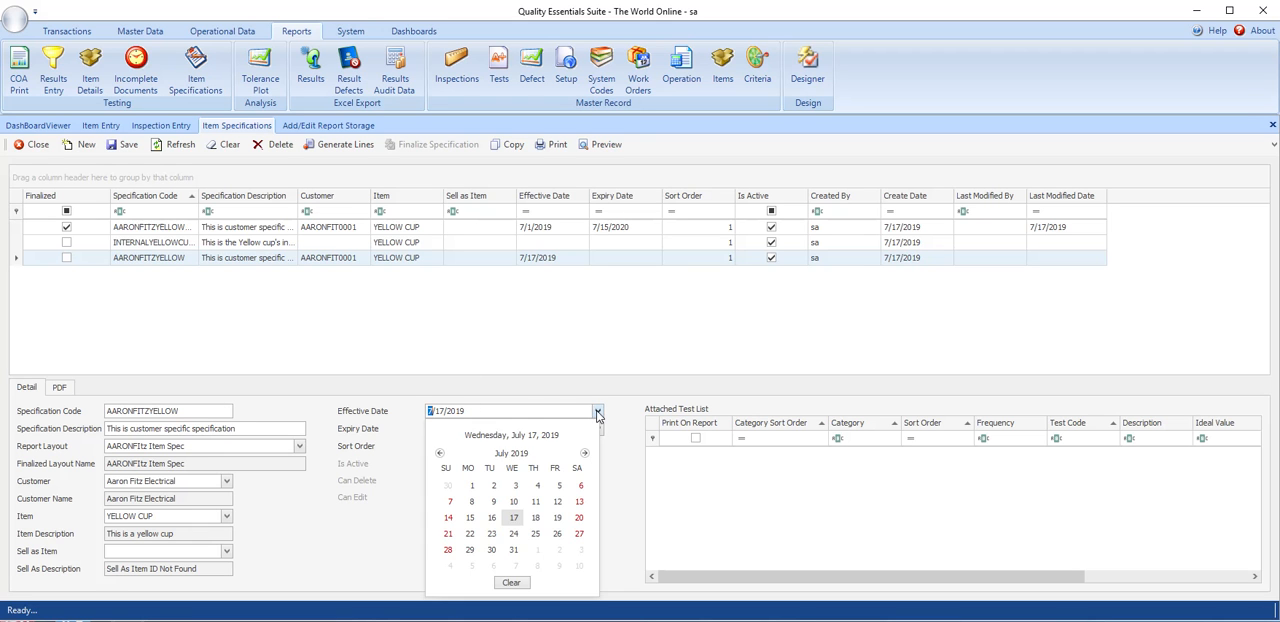
{"action": "left_click", "coordinate": [512, 455]}
{"action": "left_click", "coordinate": [512, 456]}
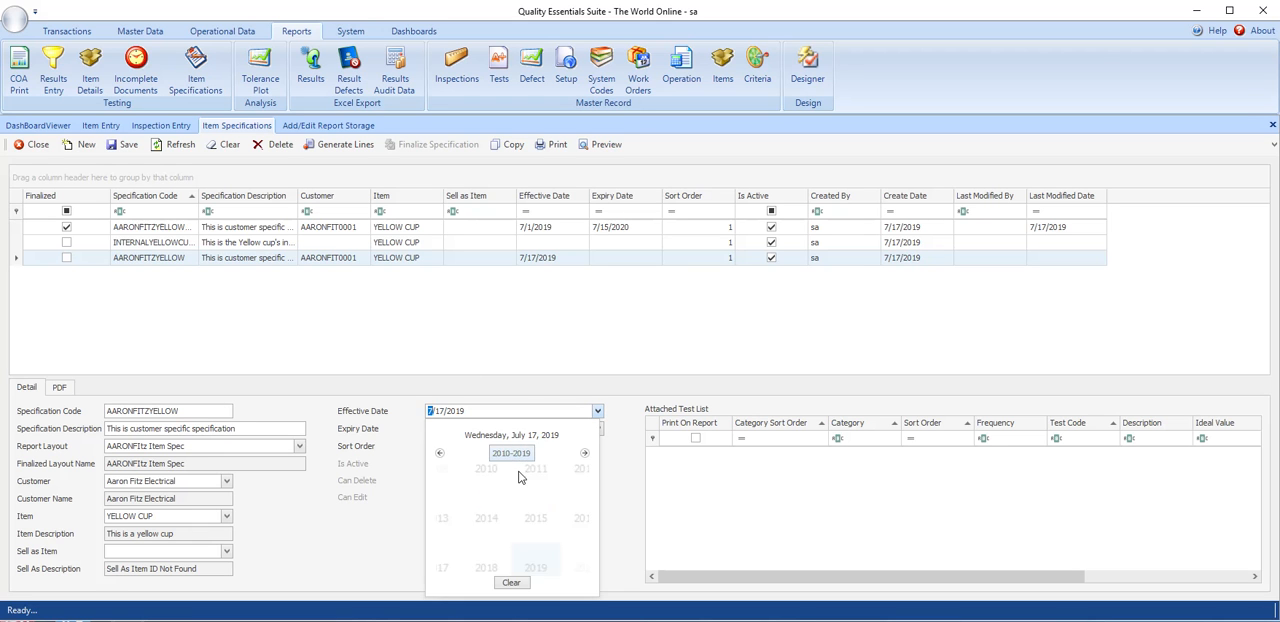
{"action": "left_click", "coordinate": [532, 525]}
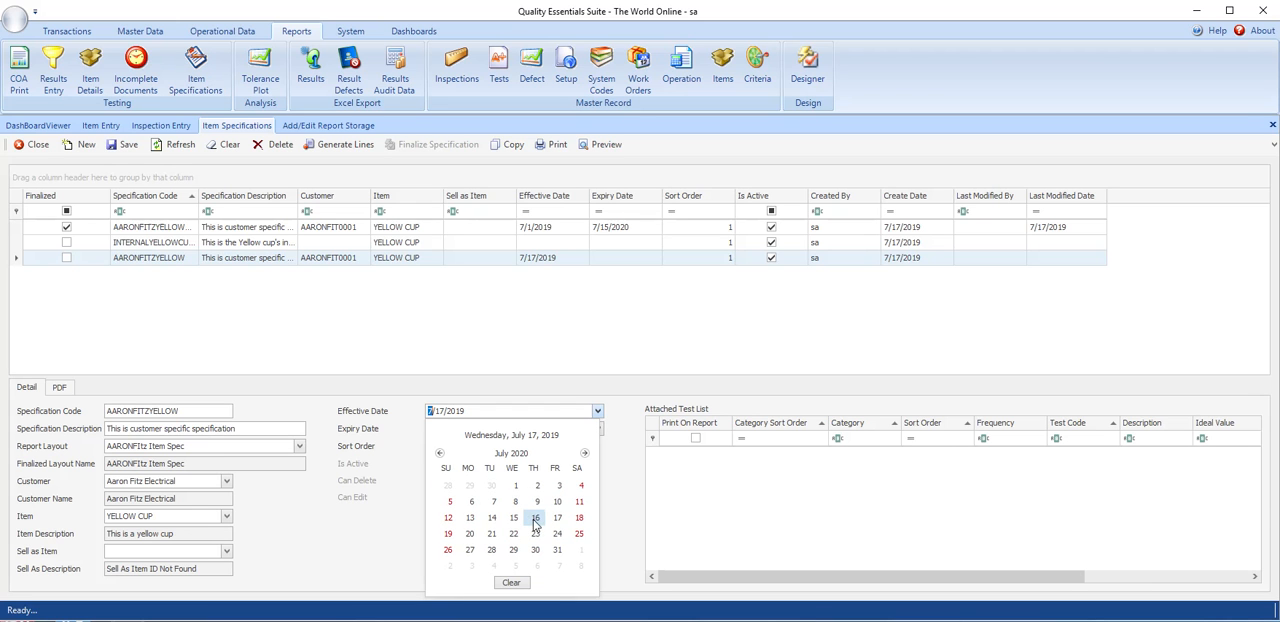
{"action": "left_click", "coordinate": [535, 519]}
- Set the copied specification's expiry date to 7/16/2023 and save the record
{"action": "left_click", "coordinate": [459, 428]}
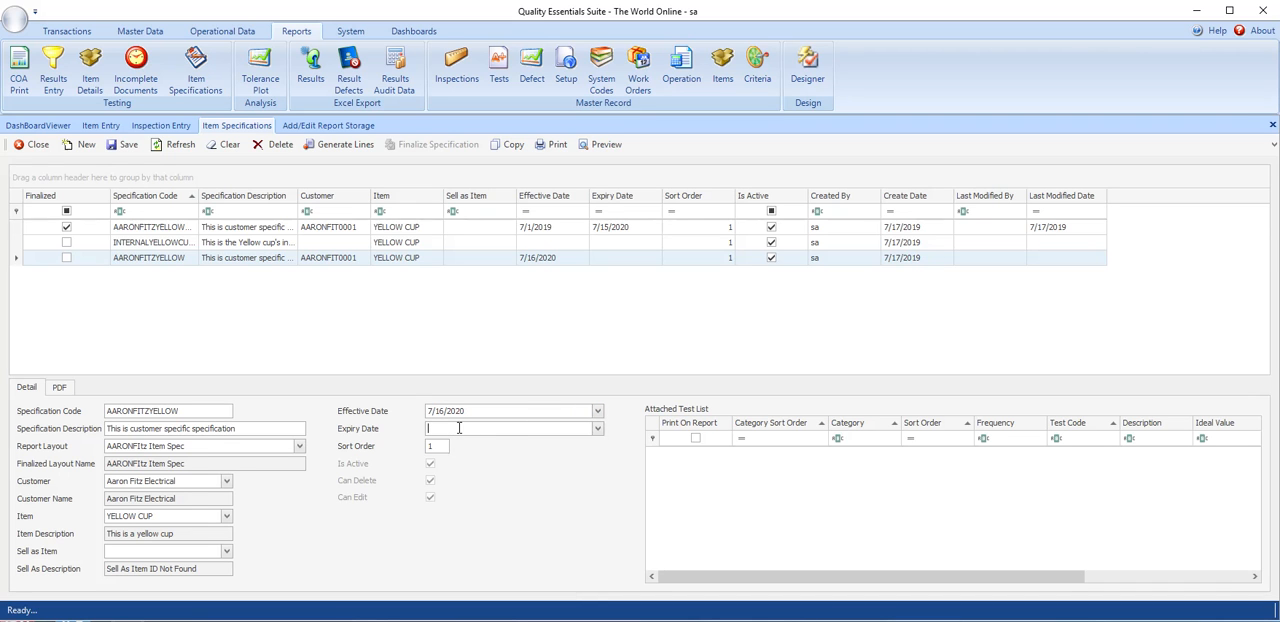
{"action": "left_click", "coordinate": [490, 411]}
{"action": "key", "text": "ctrl+c"}
{"action": "left_click", "coordinate": [491, 429]}
{"action": "key", "text": "ctrl+v"}
{"action": "double_click", "coordinate": [517, 426]}
{"action": "type", "text": "2"}
{"action": "key", "text": "Tab"}
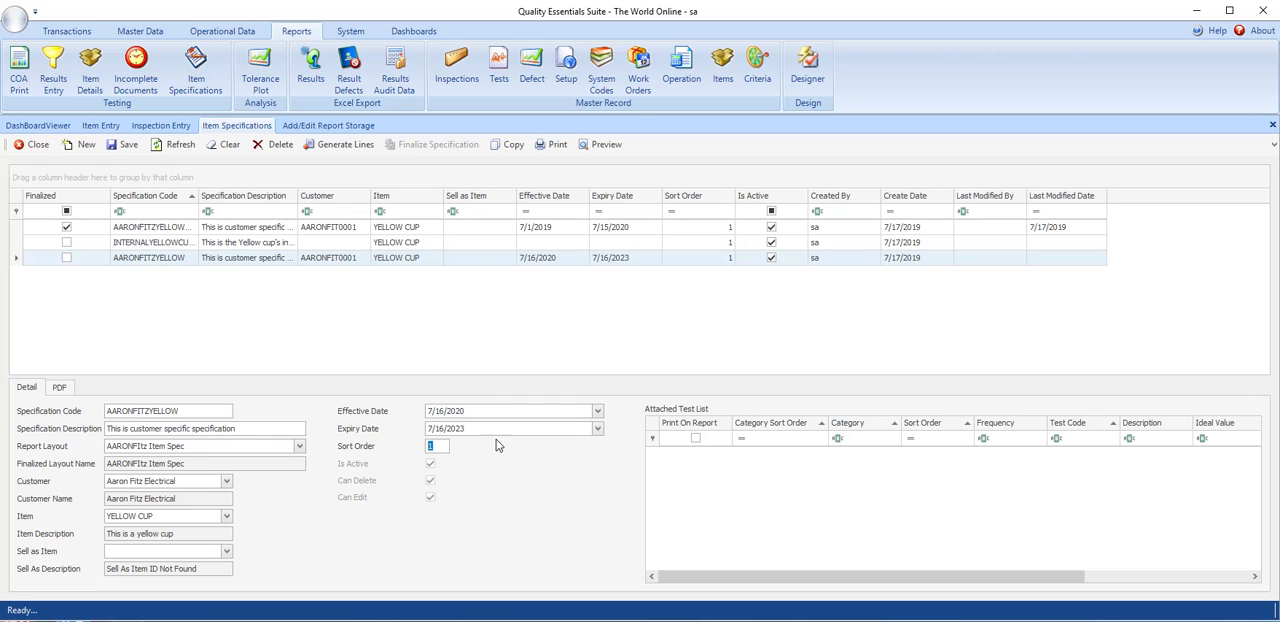
{"action": "left_click", "coordinate": [128, 147]}
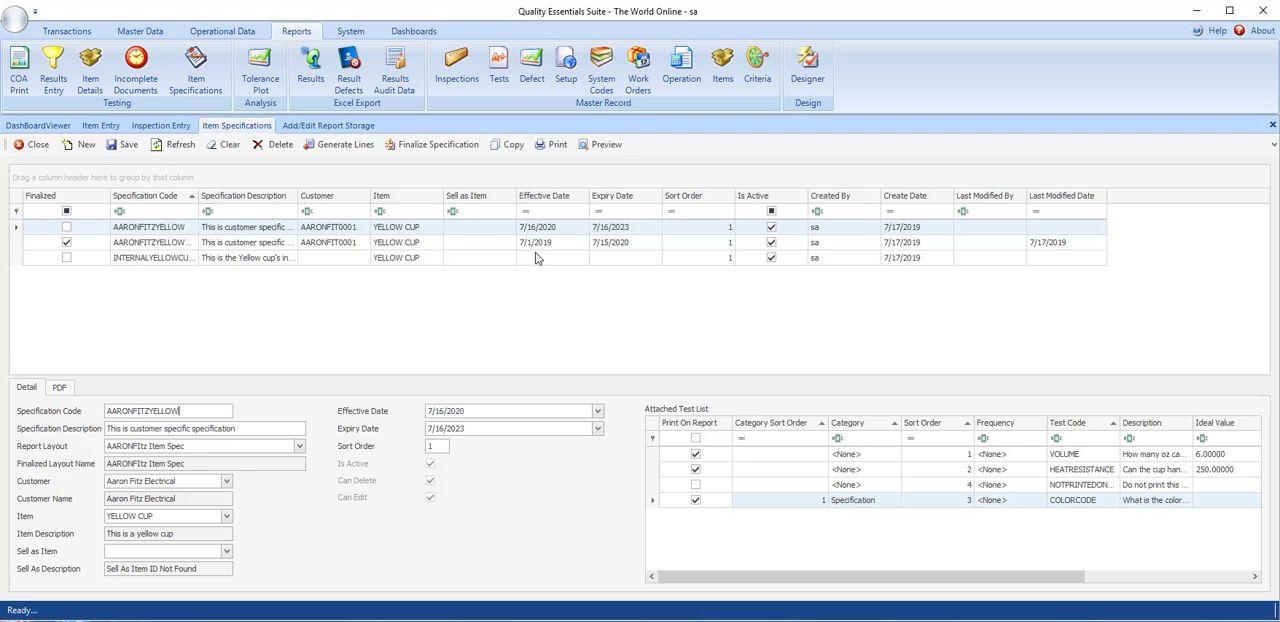
- Select the finalized AARONFITZYELLOWCUP specification to compare its effective and expiry dates with the new version
{"action": "left_click", "coordinate": [160, 248]}
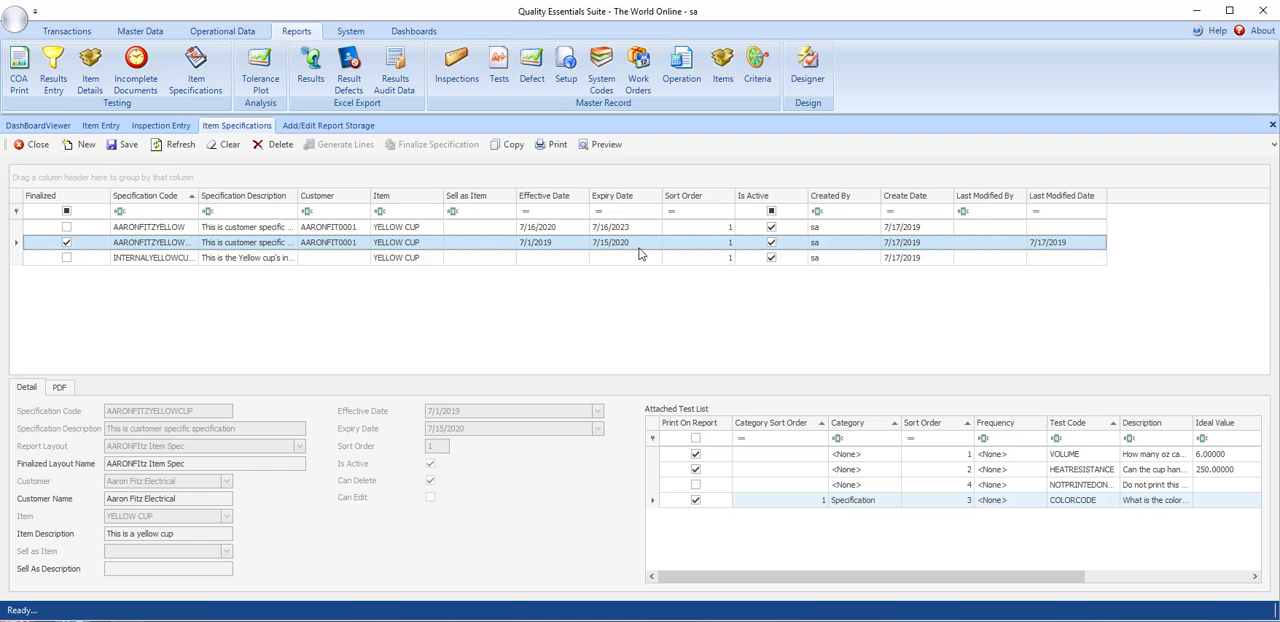